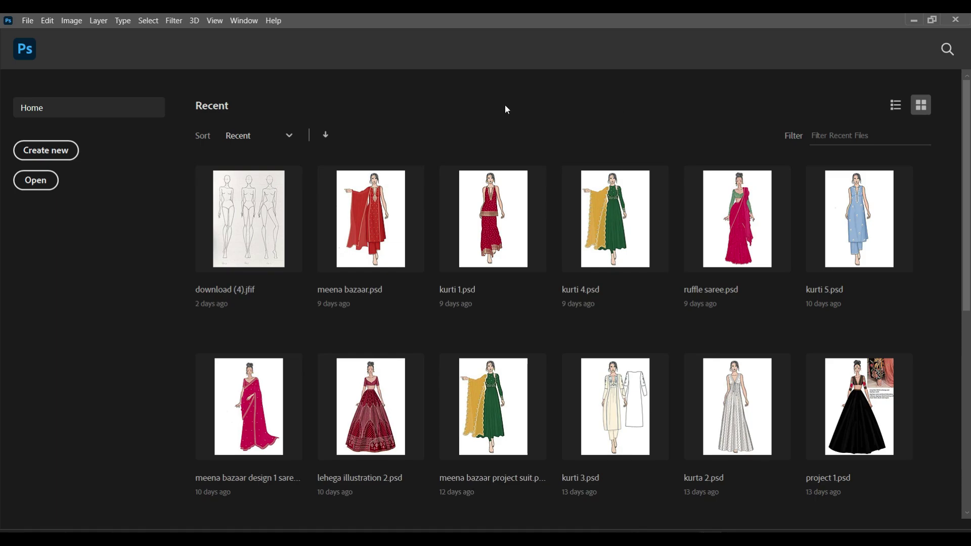
Step: Create a new document from the A4 print preset, 210 x 297 mm at 300 ppi
left_click(27, 21)
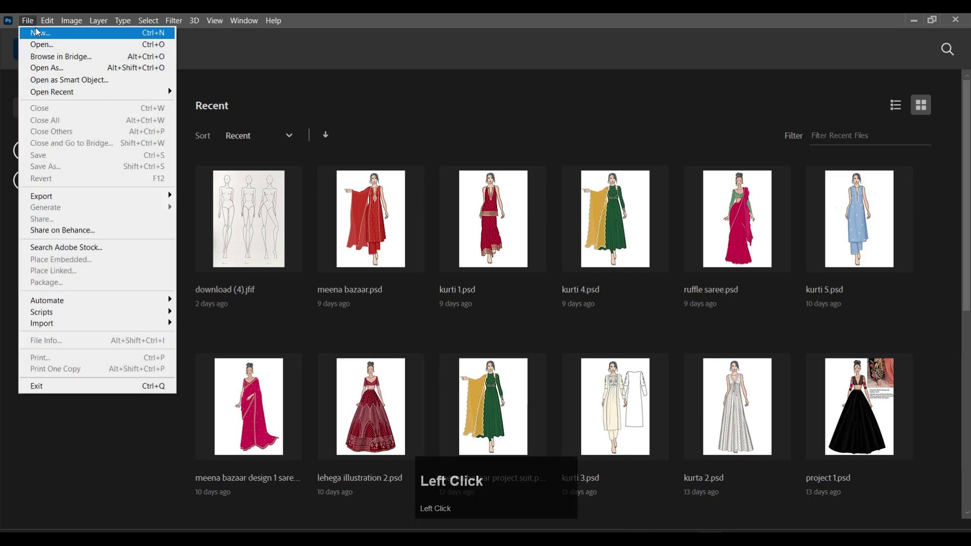
left_click(38, 33)
left_click(322, 93)
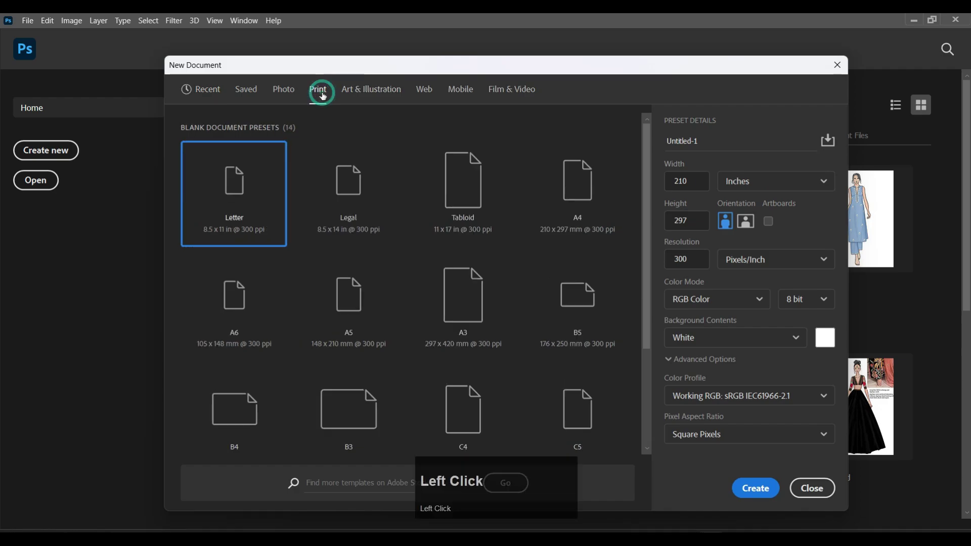
left_click(583, 199)
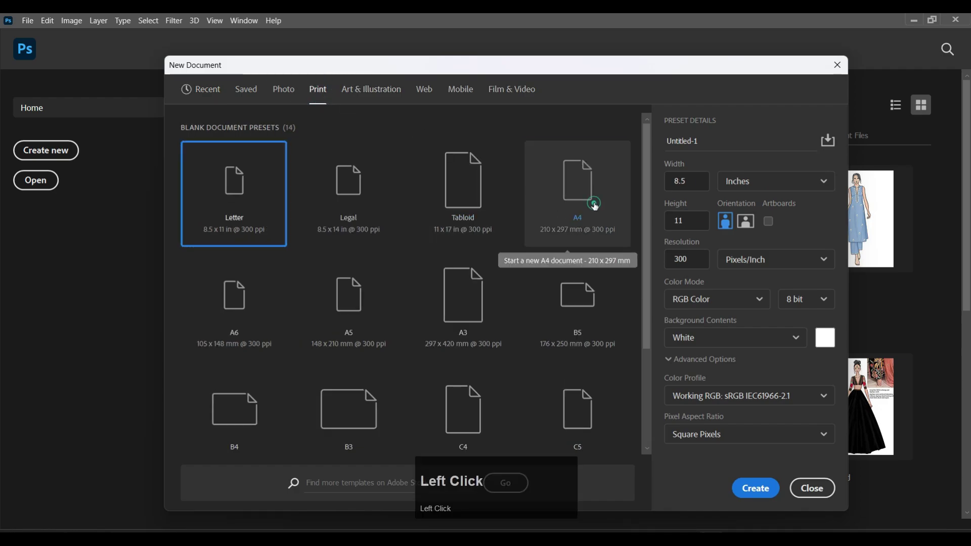
left_click(755, 490)
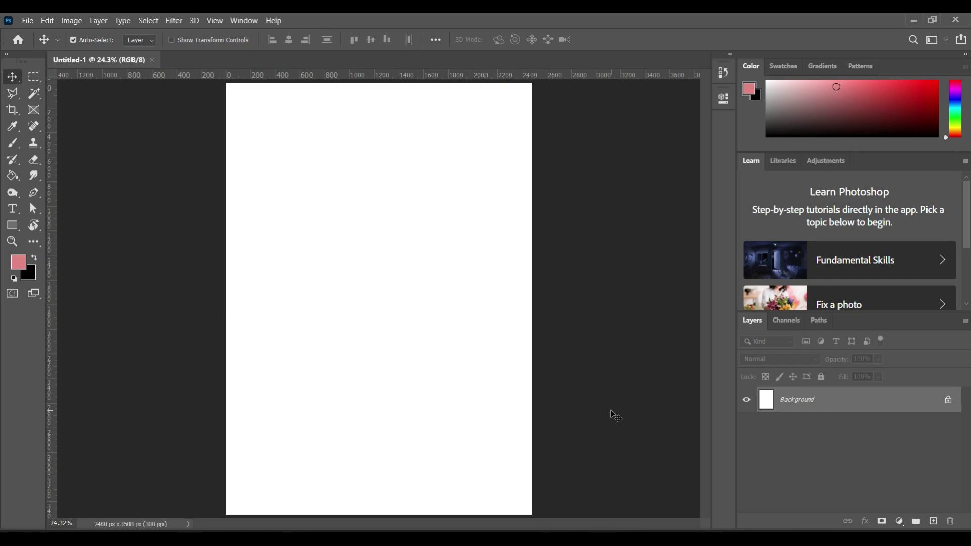
Step: Place the image download (4) from the Downloads folder into the document as an embedded object
left_click(27, 21)
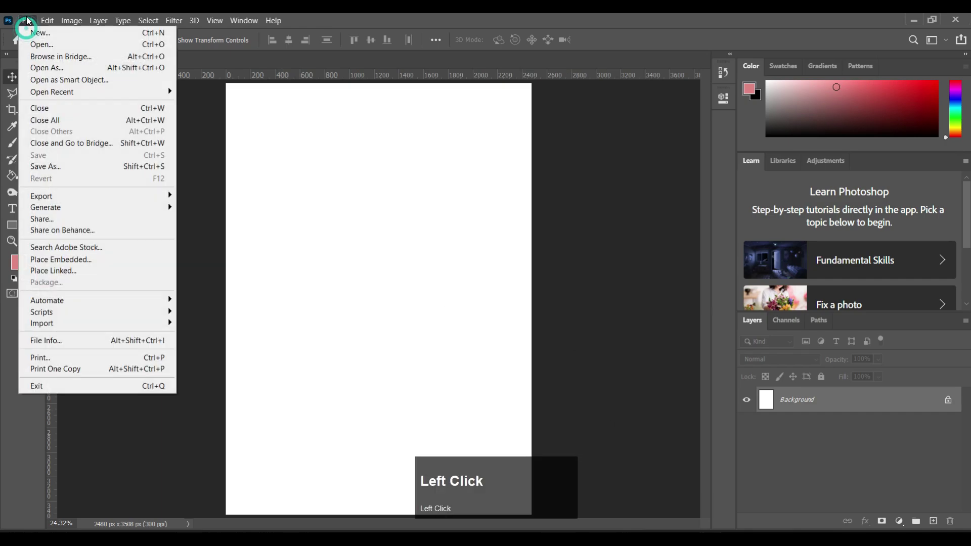
left_click(70, 261)
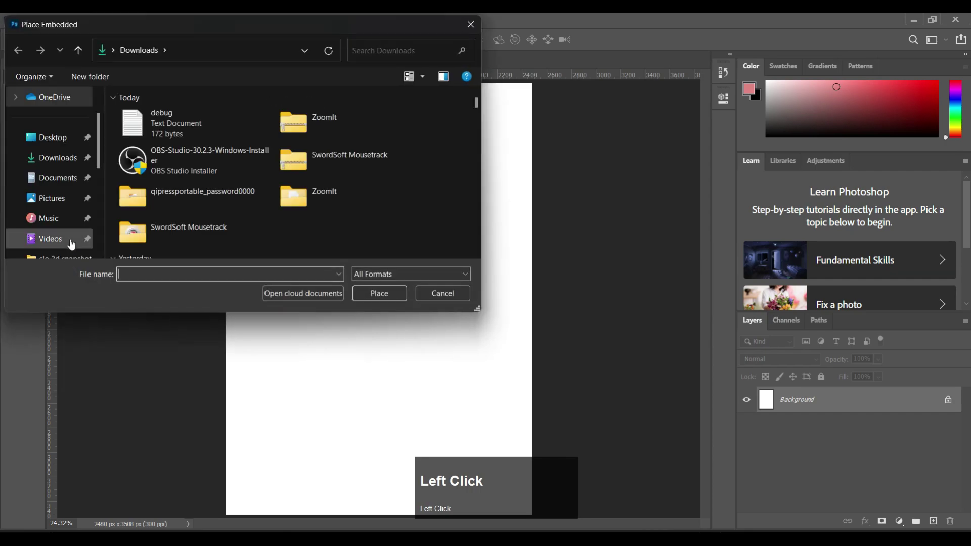
left_click(49, 158)
scroll(208, 162, "down", 3)
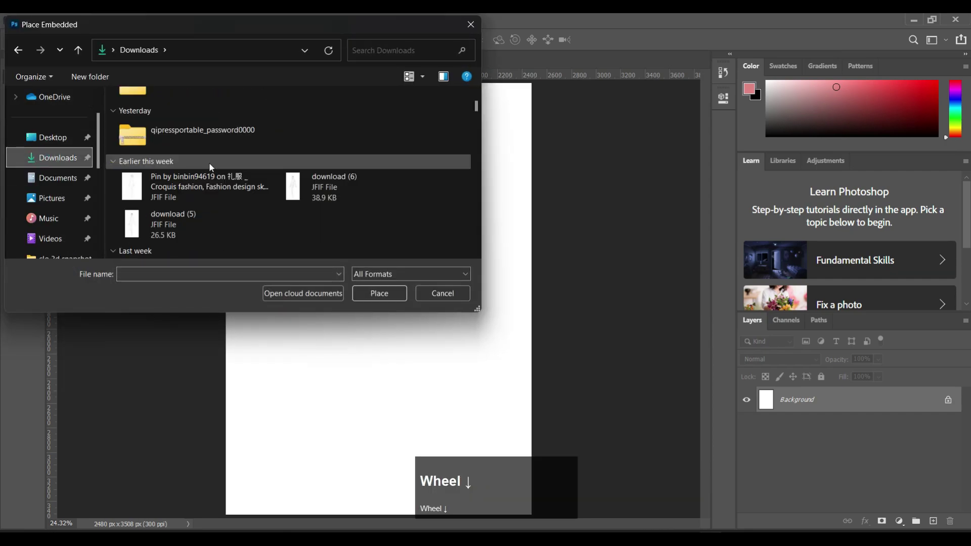
scroll(209, 200, "down", 2)
left_click(197, 157)
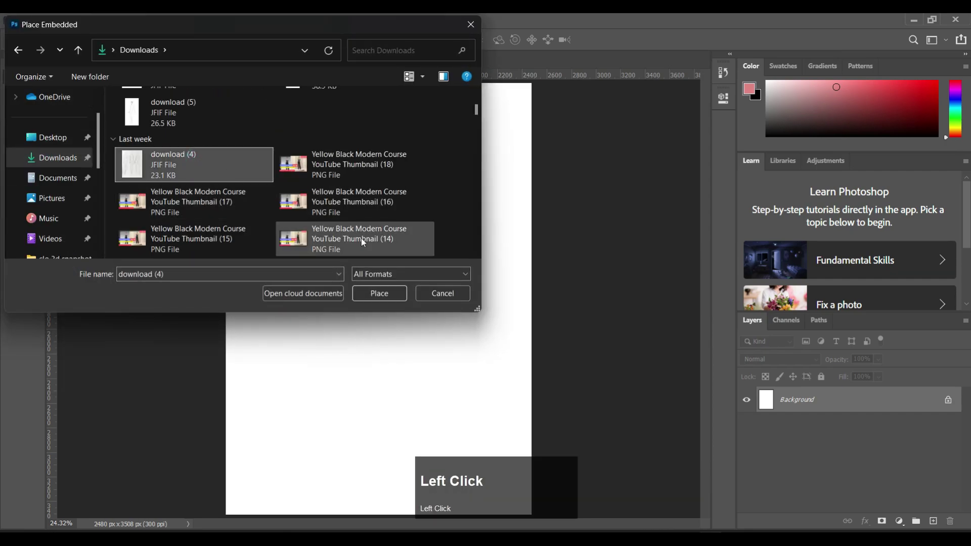
left_click(380, 293)
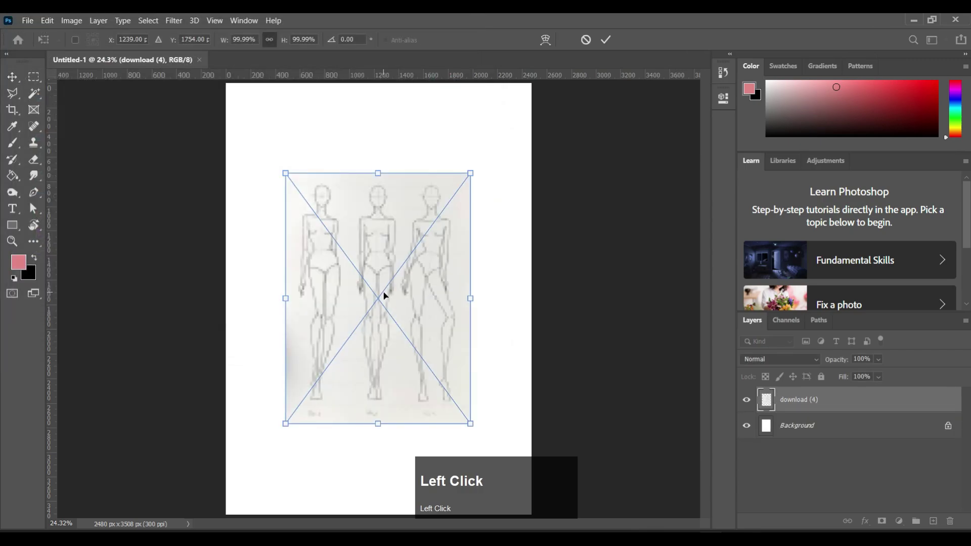
Step: Align the placed croquis image with the page's upper-left corner and enlarge it to fill the whole page
left_click_drag(410, 299, 354, 212)
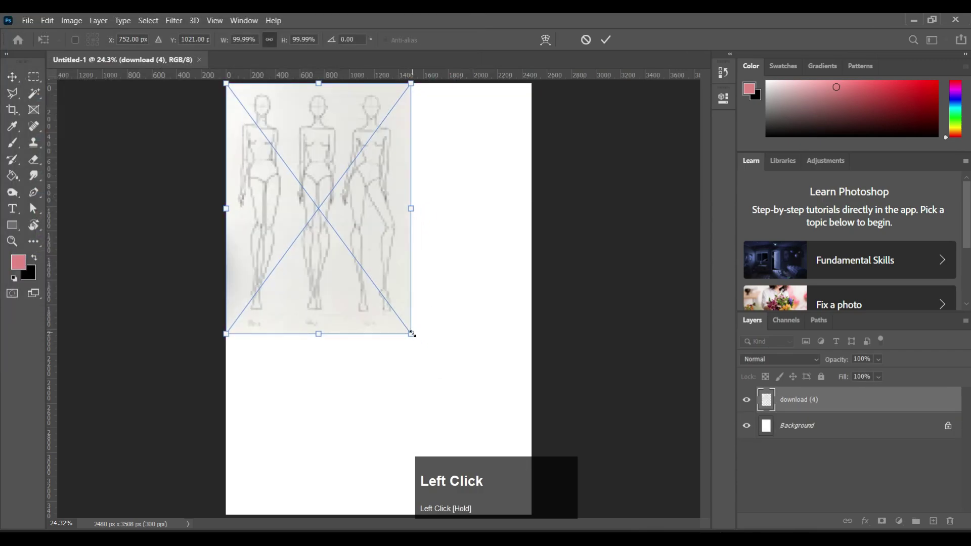
left_click_drag(412, 334, 538, 520)
key("Return")
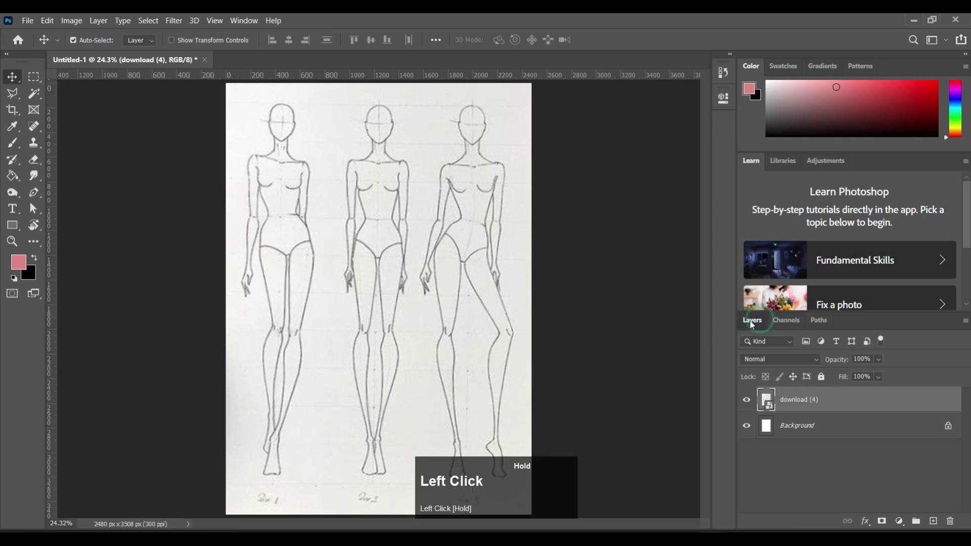
Step: Detach the Layers panel from its dock and reset the Essentials workspace to restore the default layout
left_click_drag(761, 320, 676, 271)
left_click(776, 260)
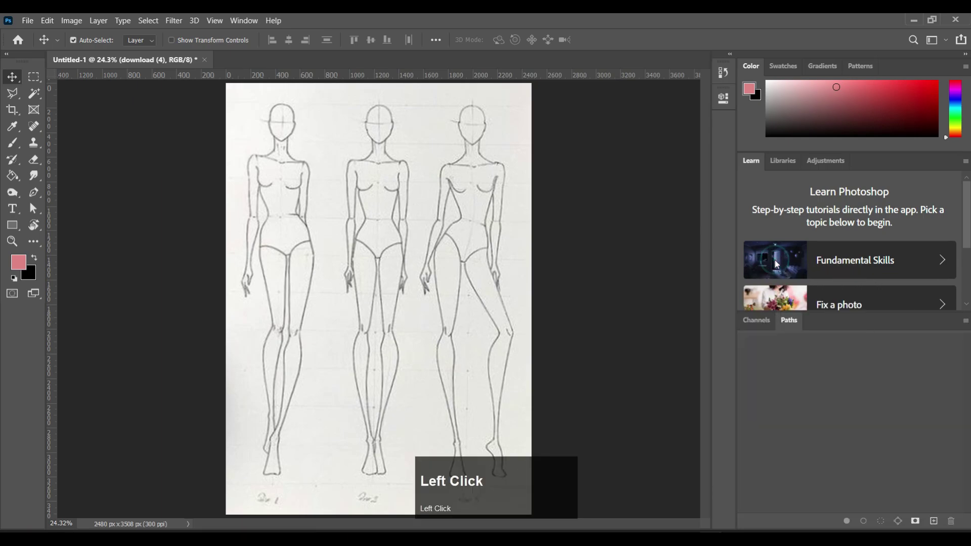
left_click(253, 23)
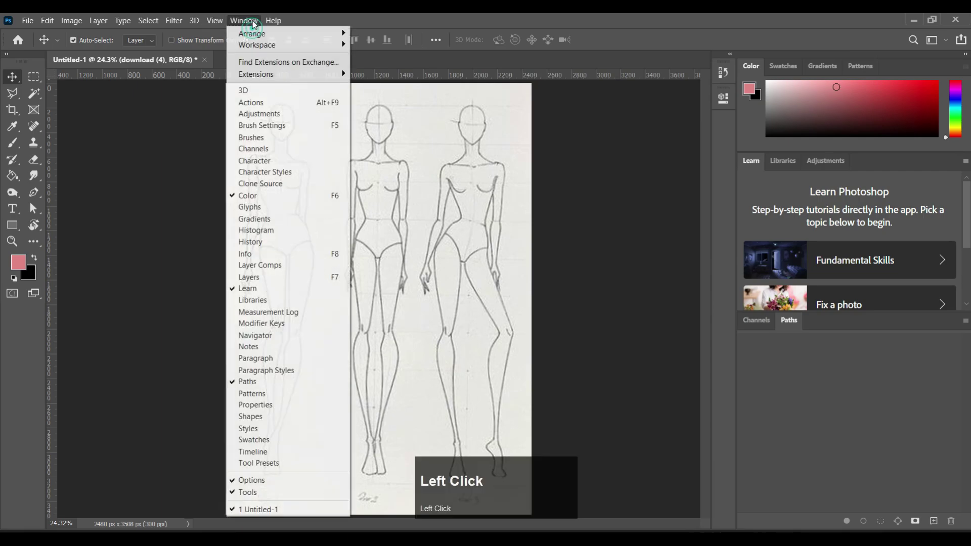
mouse_move(294, 45)
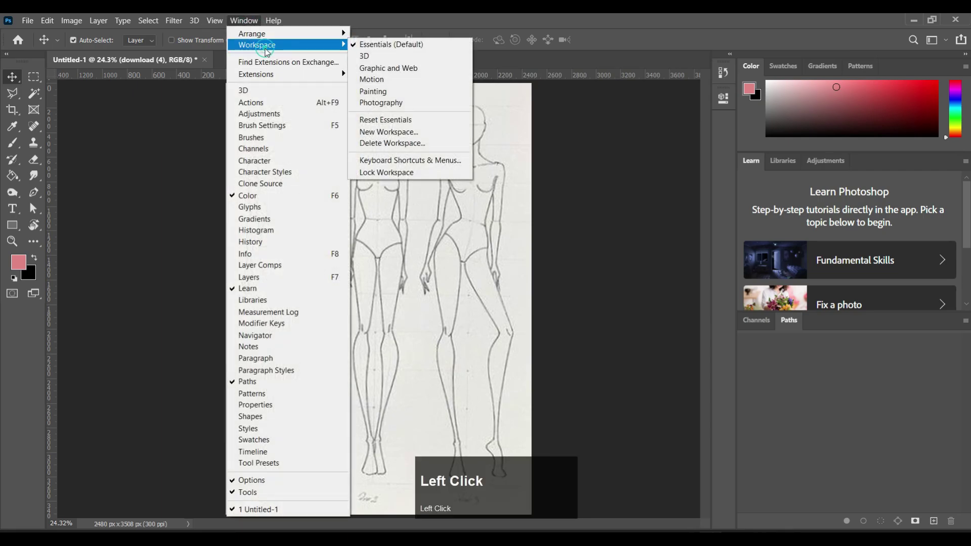
left_click(387, 121)
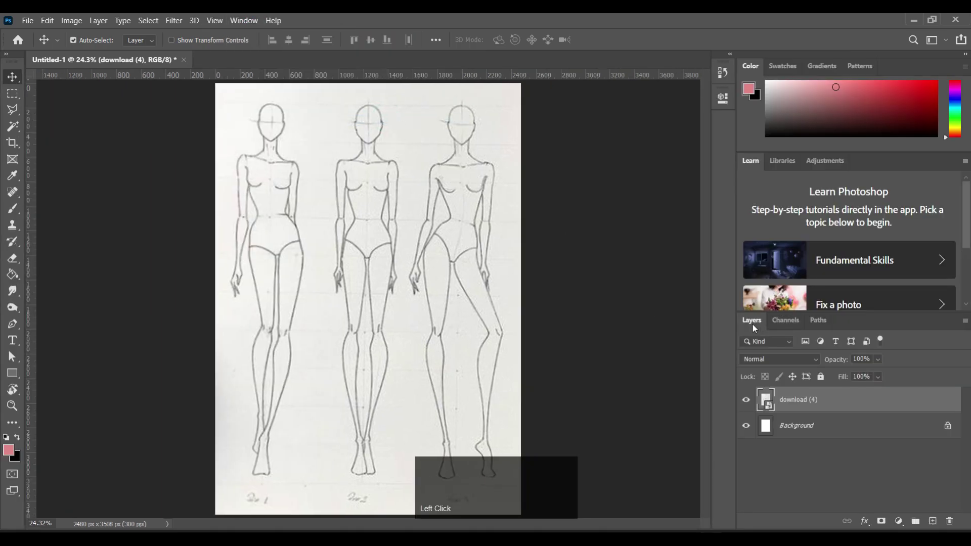
Step: Float the Layers panel beside the page and resize it, and switch the download (4) layer's visibility off and back on
left_click_drag(746, 320, 559, 107)
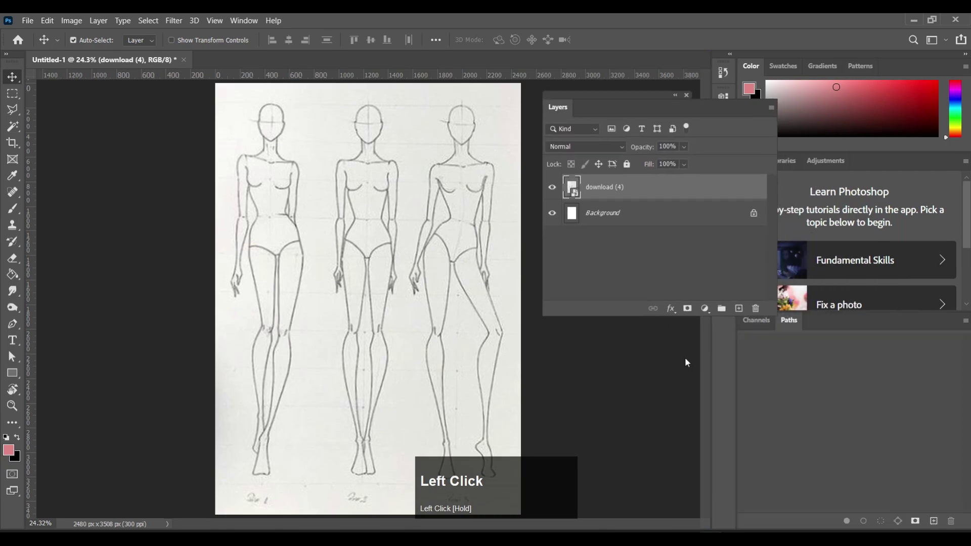
left_click_drag(618, 248, 614, 405)
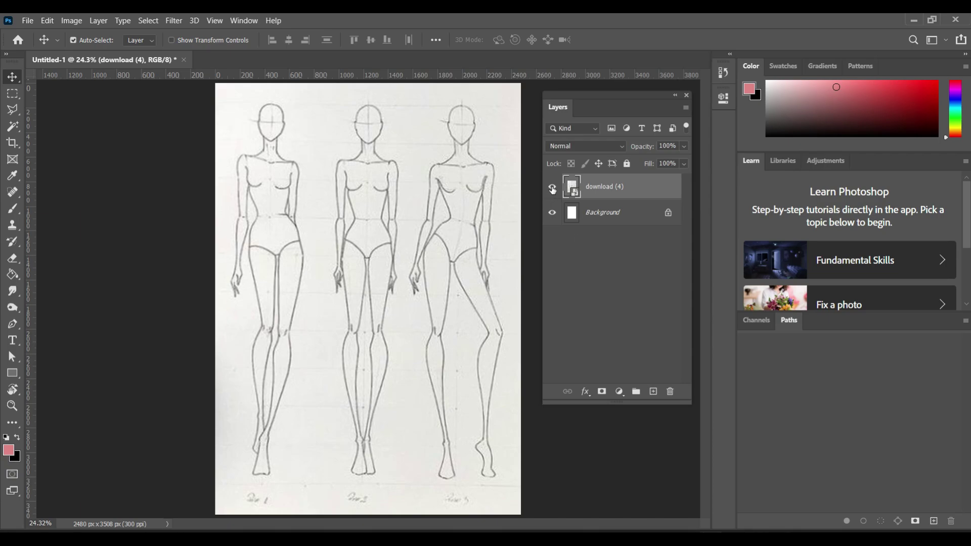
left_click(554, 189)
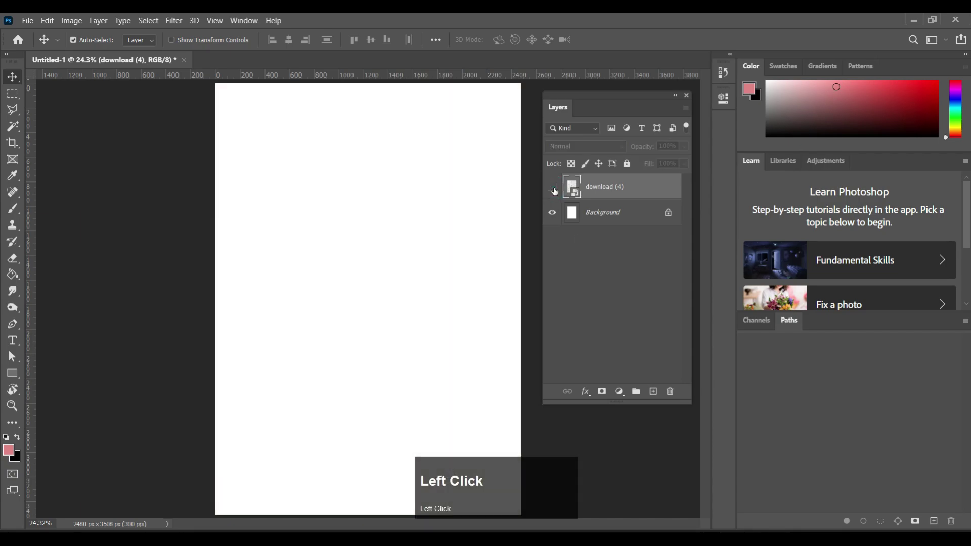
left_click(554, 189)
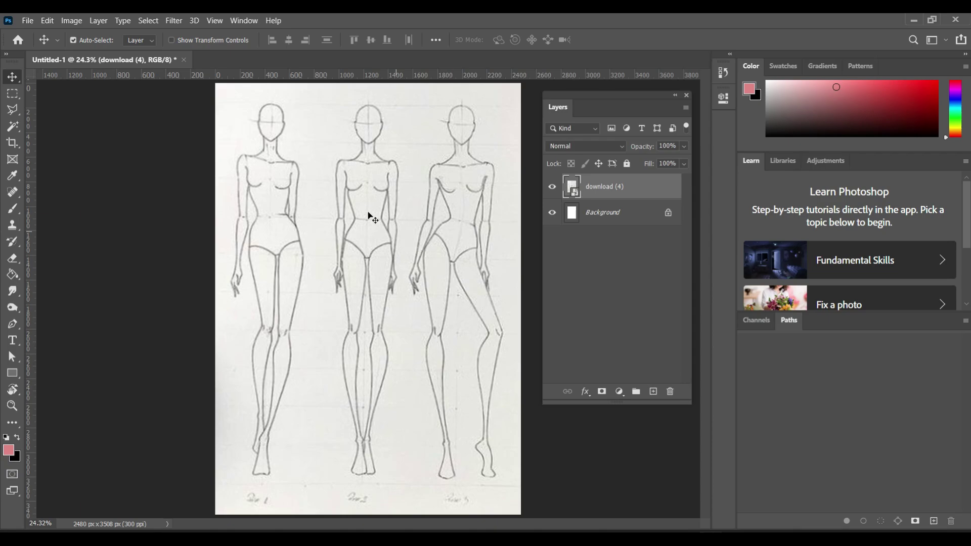
Step: Show the tools in two columns and rasterize the download (4) smart object for painting with the Brush tool
left_click(6, 54)
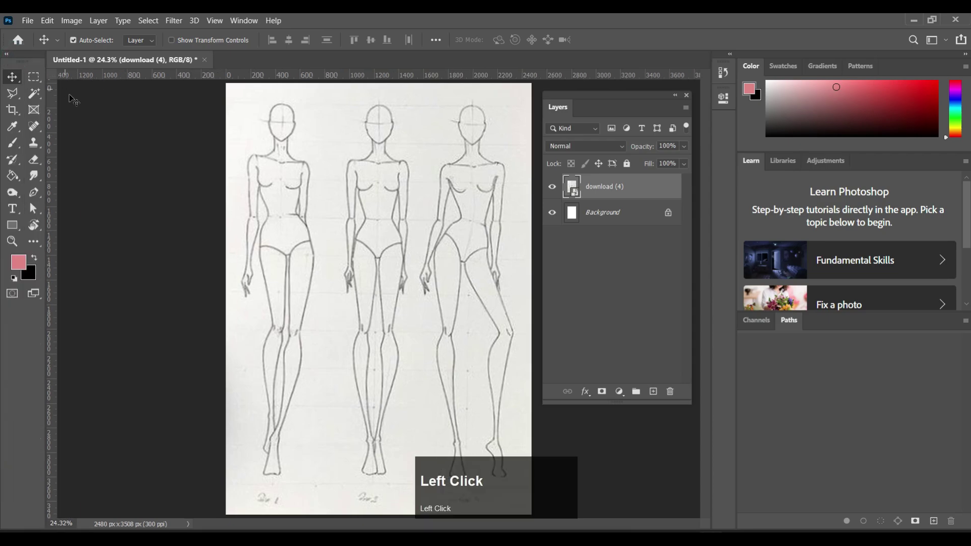
left_click(13, 144)
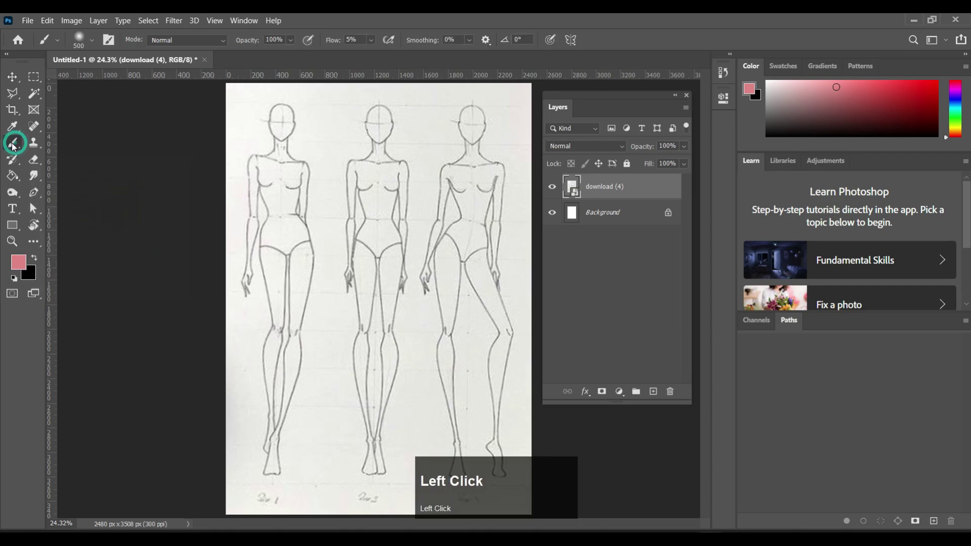
left_click(339, 224)
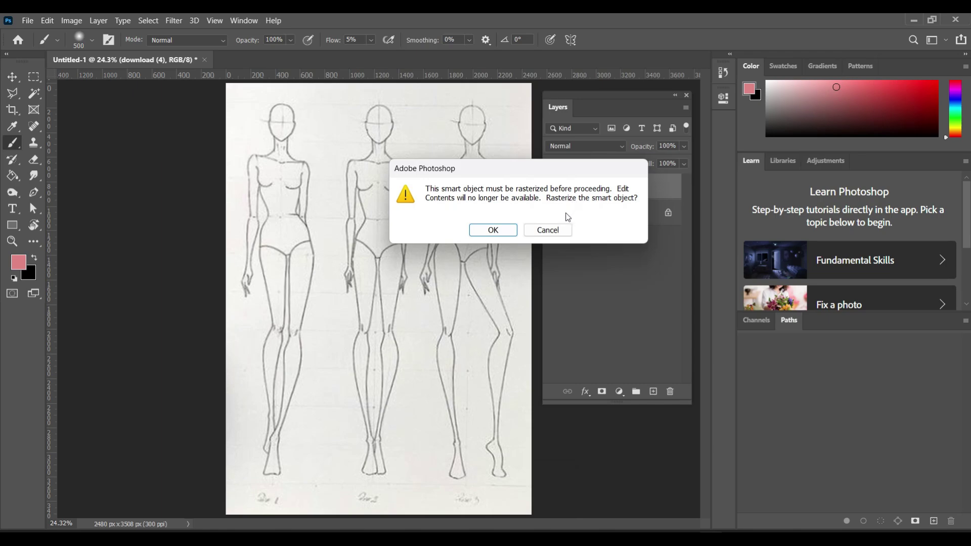
left_click(493, 231)
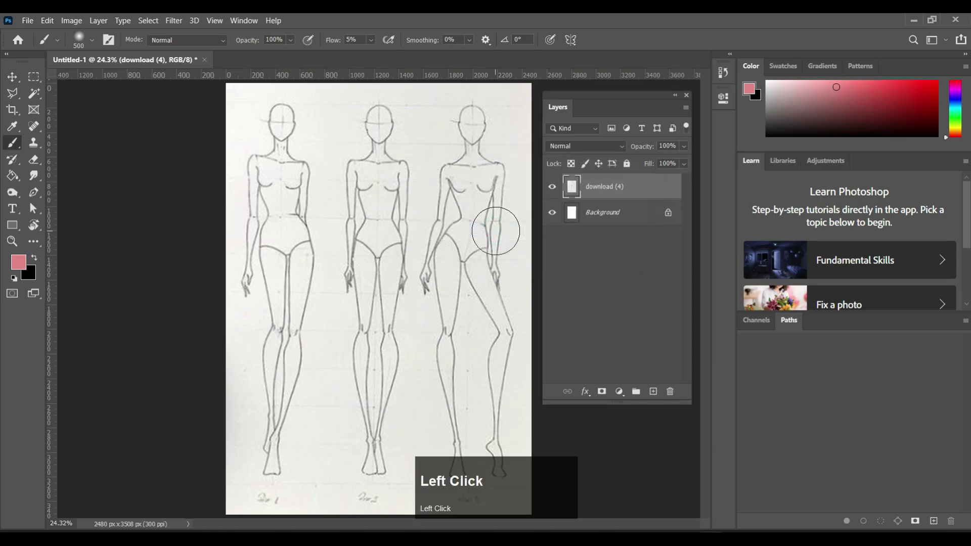
Step: Try painting a pink band across the figures on the download (4) layer and erasing part of it, and undo these strokes
mouse_move(468, 223)
left_mouse_down()
mouse_move(399, 235)
mouse_move(423, 225)
mouse_move(377, 259)
mouse_move(412, 223)
mouse_move(423, 254)
mouse_move(404, 261)
left_mouse_up()
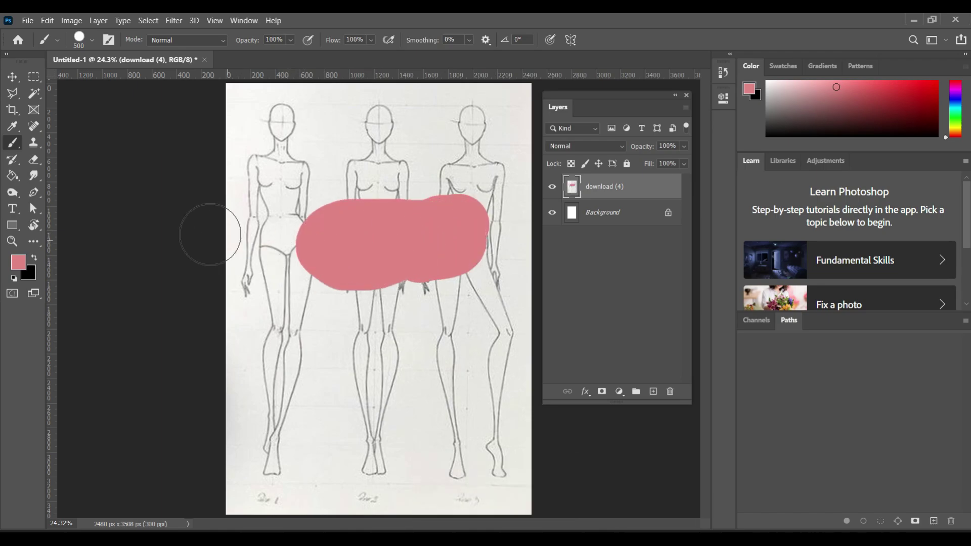
left_click(34, 160)
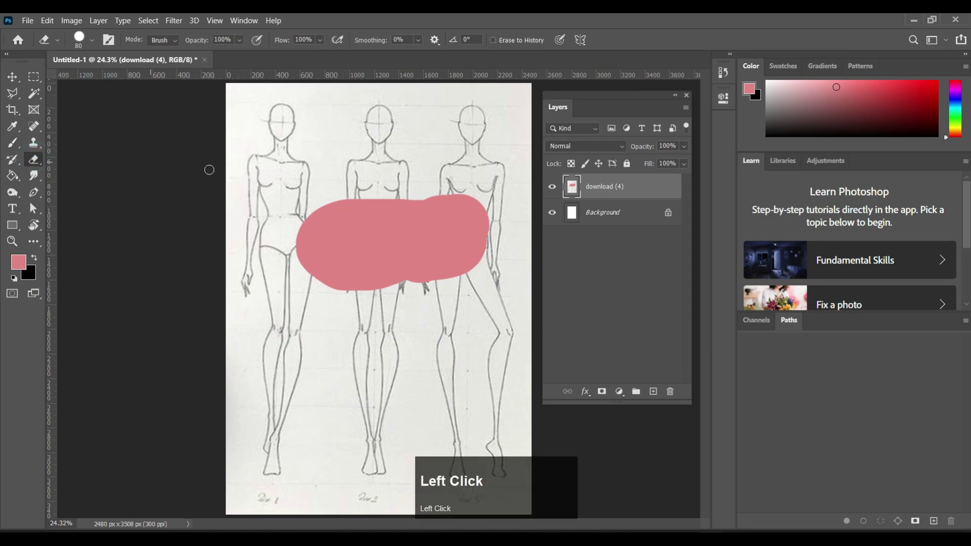
mouse_move(298, 233)
left_mouse_down()
mouse_move(372, 202)
mouse_move(304, 235)
mouse_move(353, 196)
mouse_move(323, 214)
mouse_move(379, 197)
mouse_move(303, 231)
mouse_move(339, 234)
mouse_move(391, 214)
mouse_move(284, 264)
mouse_move(338, 273)
mouse_move(304, 284)
mouse_move(356, 286)
left_mouse_up()
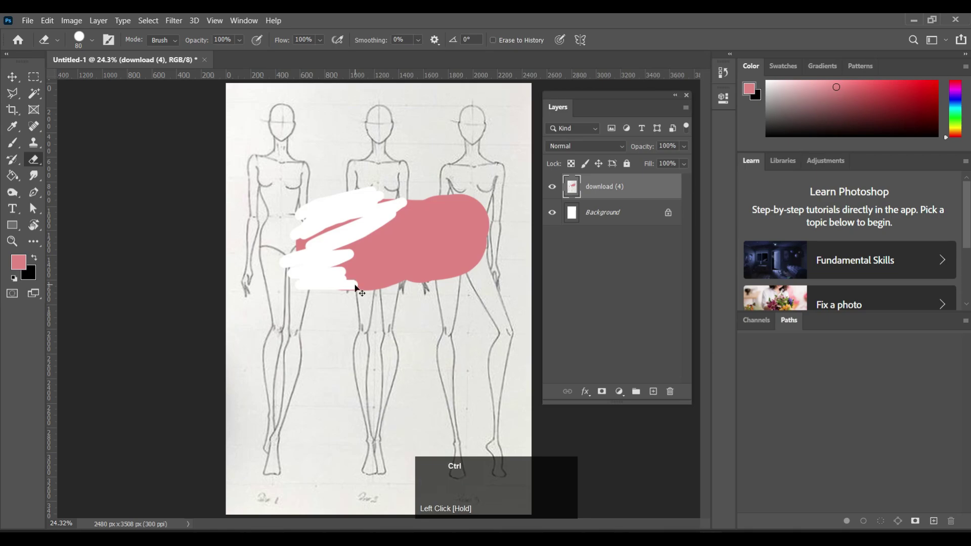
key("ctrl+z")
key("ctrl+z")
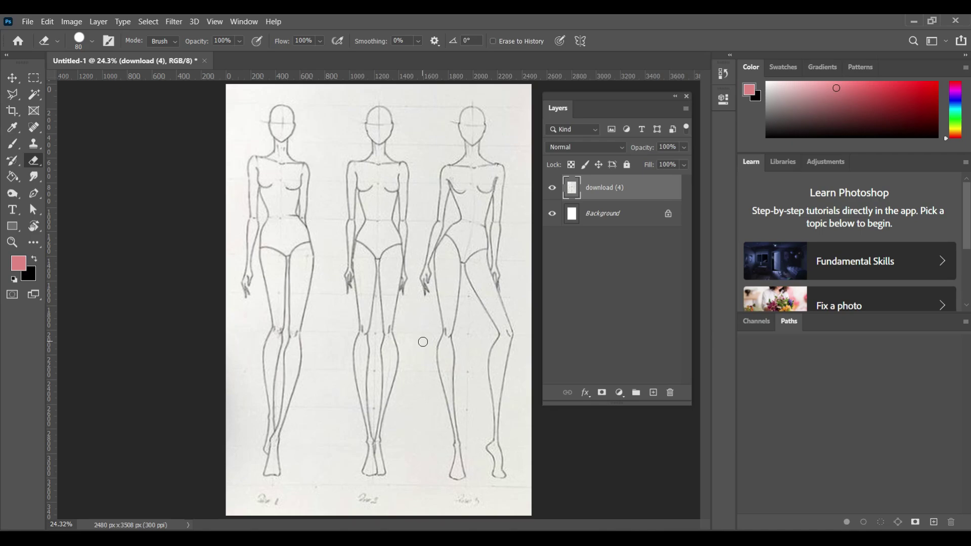
Step: Add a new layer above download (4) and paint a large pink area over the figures' torsos with the 500 px brush
left_click(653, 394)
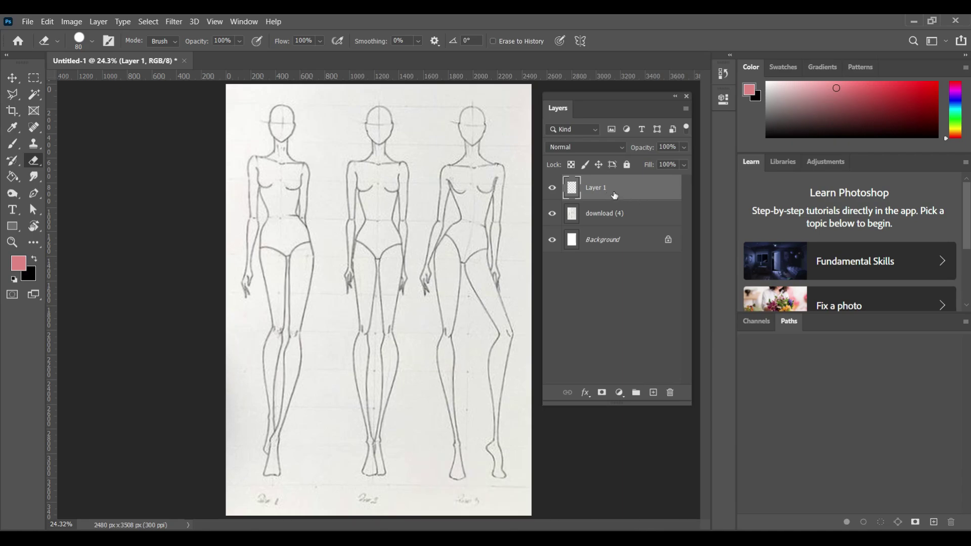
left_click(15, 145)
mouse_move(314, 219)
left_mouse_down()
mouse_move(462, 224)
mouse_move(334, 261)
mouse_move(455, 297)
mouse_move(324, 293)
mouse_move(452, 329)
left_mouse_up()
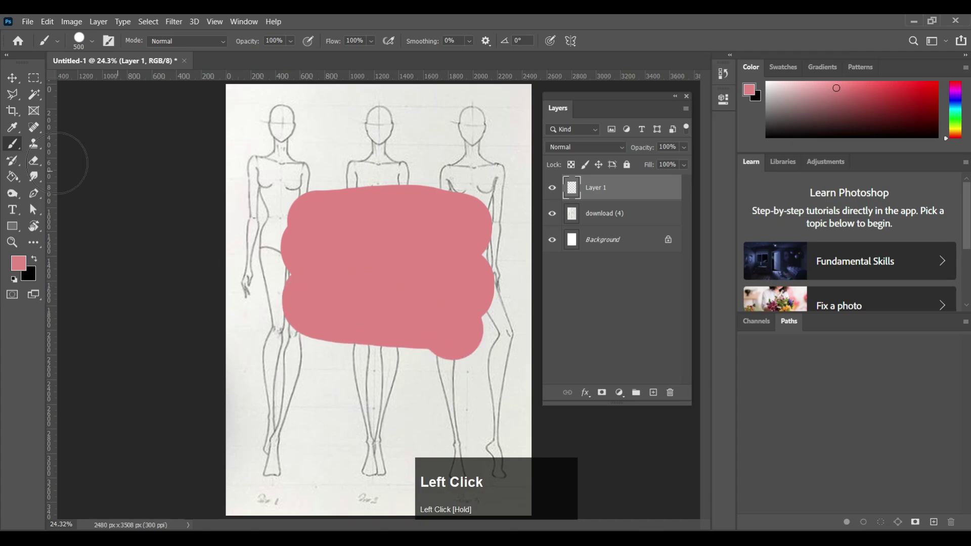
Step: Erase back-and-forth strokes through the pink paint on Layer 1 with the 80 px Eraser
left_click(34, 162)
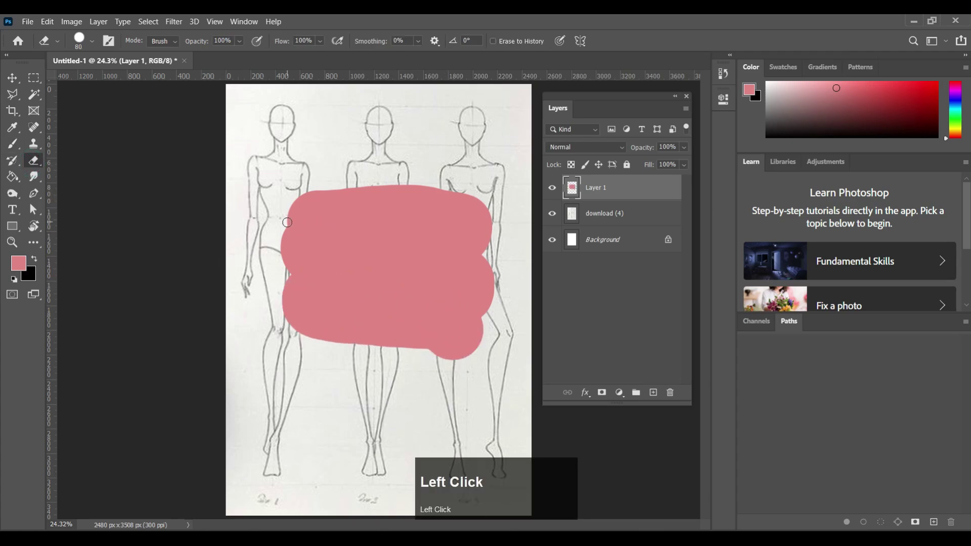
left_click_drag(291, 213, 395, 197)
mouse_move(355, 223)
left_mouse_down()
mouse_move(514, 245)
mouse_move(314, 253)
mouse_move(441, 281)
mouse_move(466, 308)
mouse_move(350, 330)
mouse_move(363, 337)
mouse_move(468, 278)
mouse_move(464, 221)
mouse_move(349, 198)
mouse_move(440, 192)
mouse_move(324, 170)
left_mouse_up()
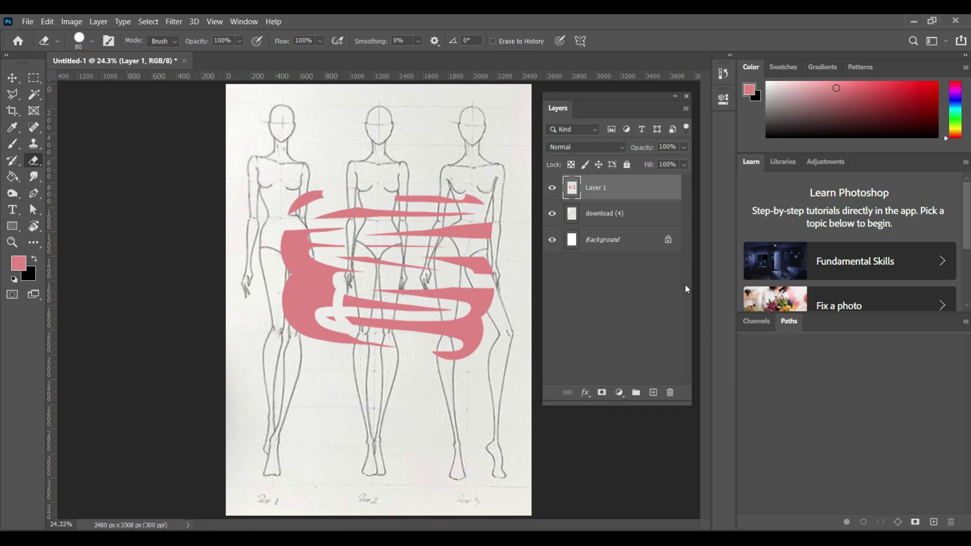
Step: Rename the download (4) layer as "croqui layer"
double_click(617, 214)
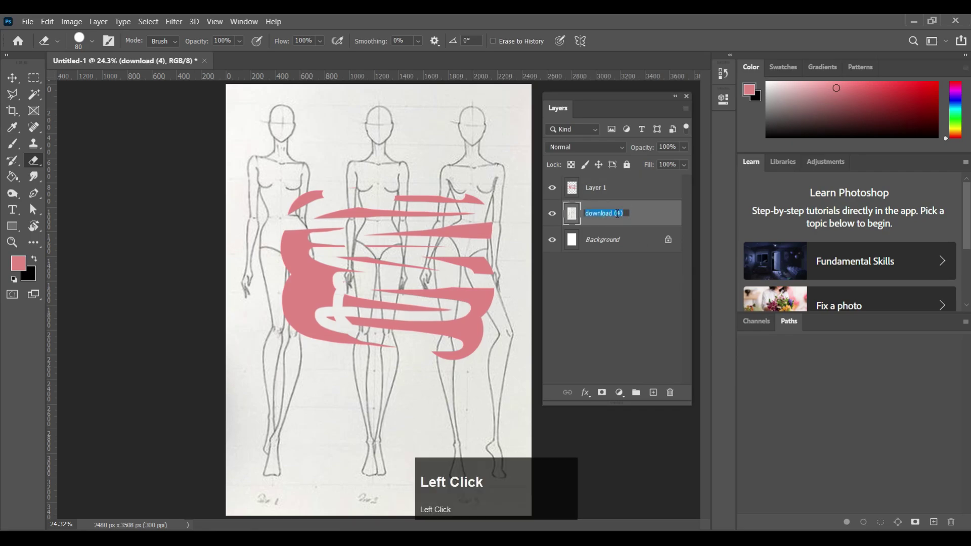
key("BackSpace")
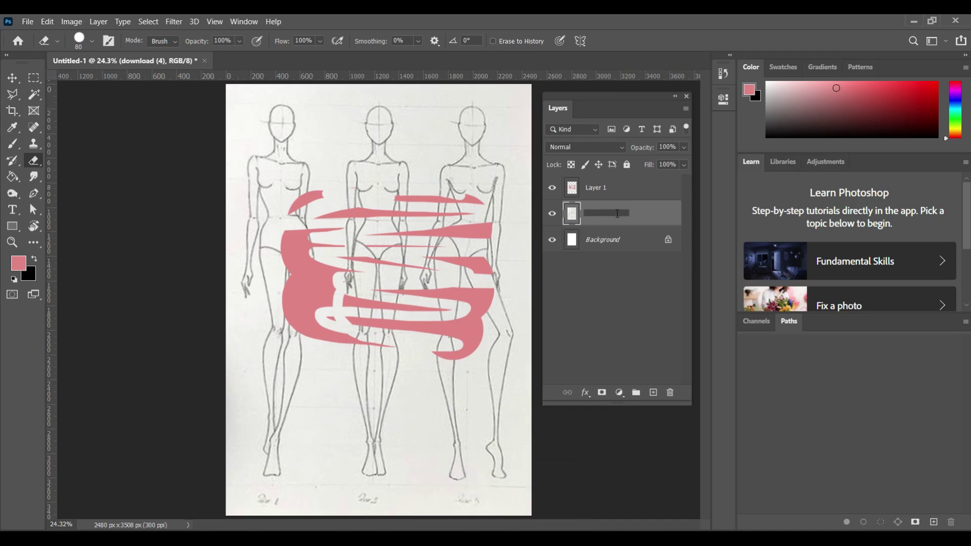
type("croqui ")
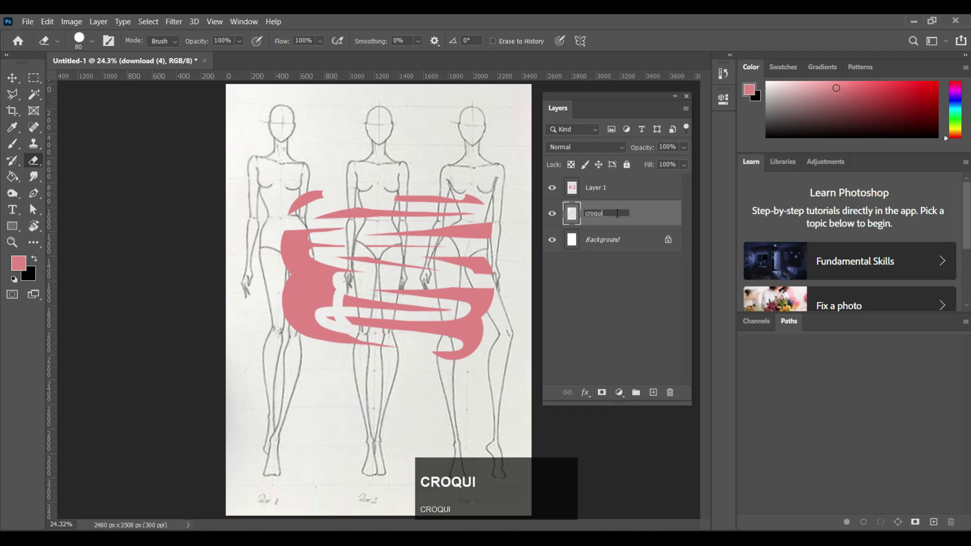
type("layer")
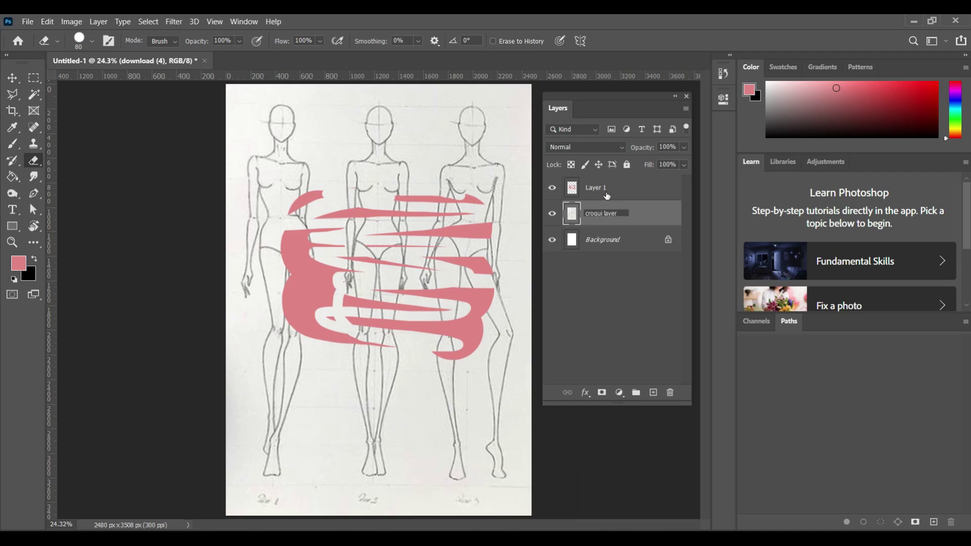
Step: Commit the croqui layer's name and delete the pink-painted Layer 1
key("Return")
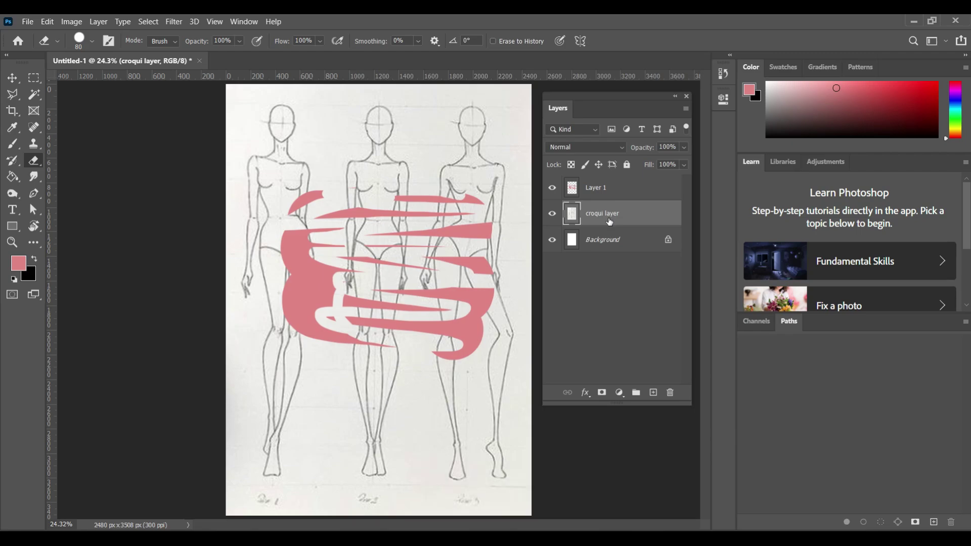
mouse_move(618, 187)
left_mouse_down()
mouse_move(622, 369)
mouse_move(671, 393)
left_mouse_up()
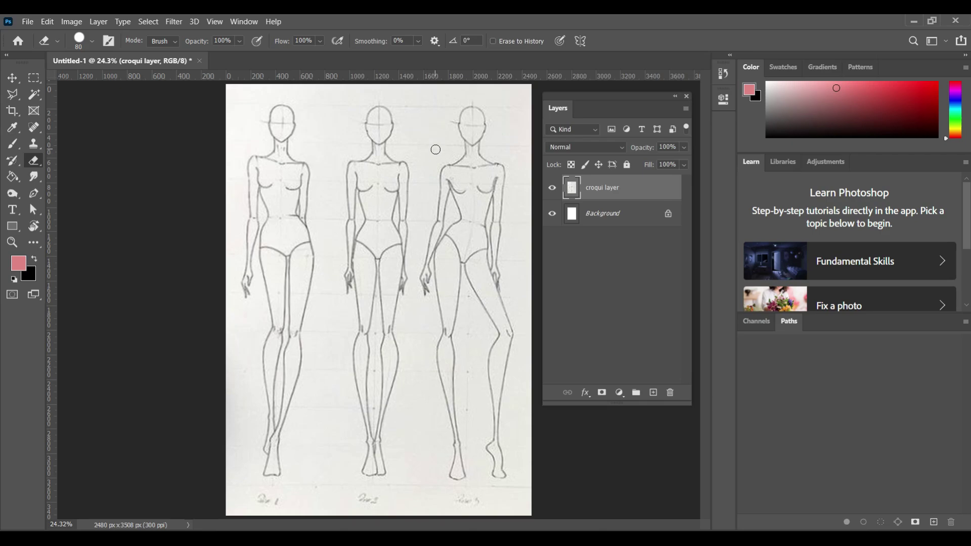
Step: Desaturate the croqui layer to remove the colour tint from the scanned drawing
left_click(72, 22)
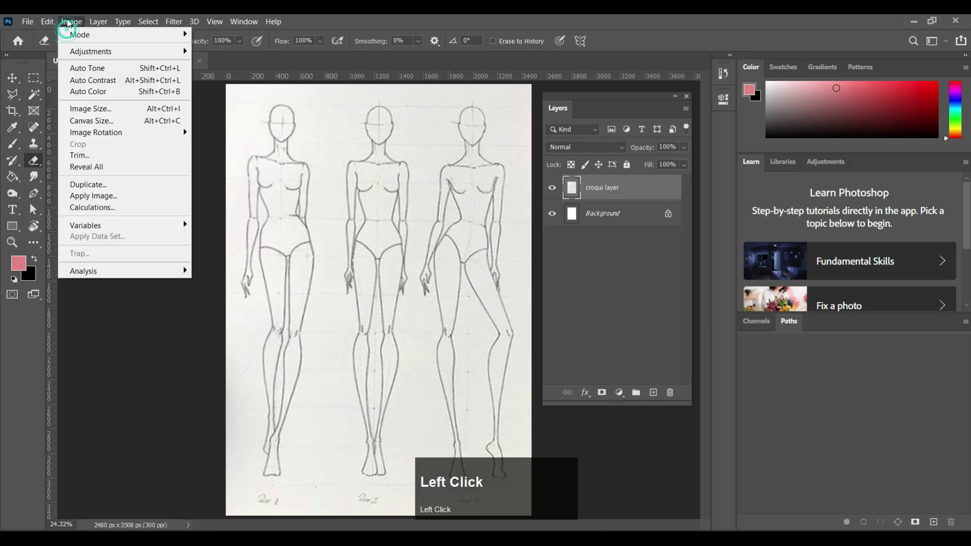
mouse_move(87, 53)
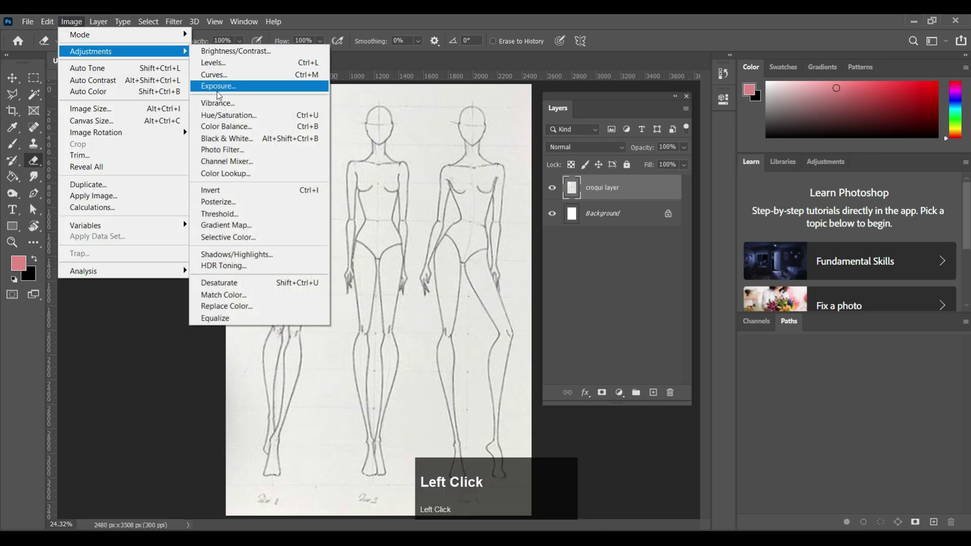
left_click(230, 286)
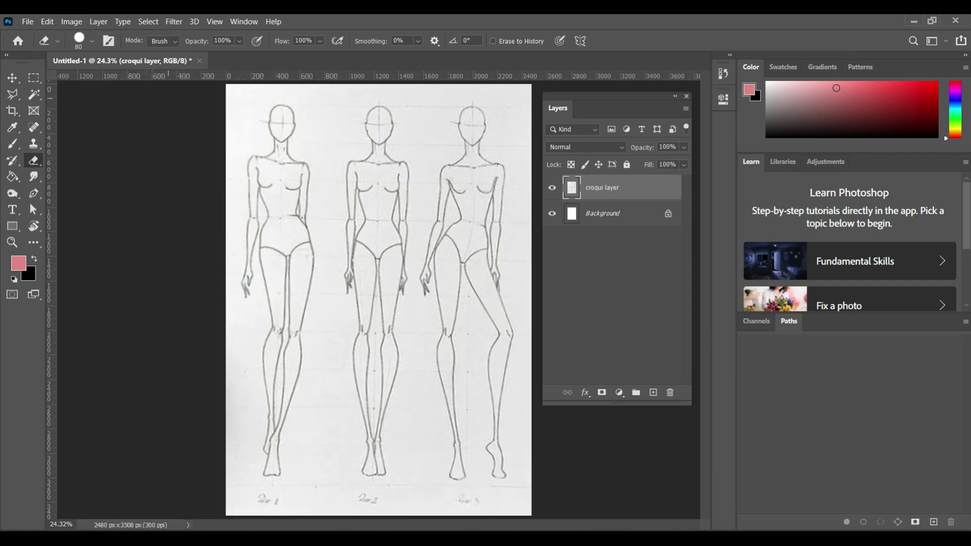
Step: Apply a Levels adjustment to the croqui layer with input black at 83 and input white at 224
left_click(76, 22)
mouse_move(84, 51)
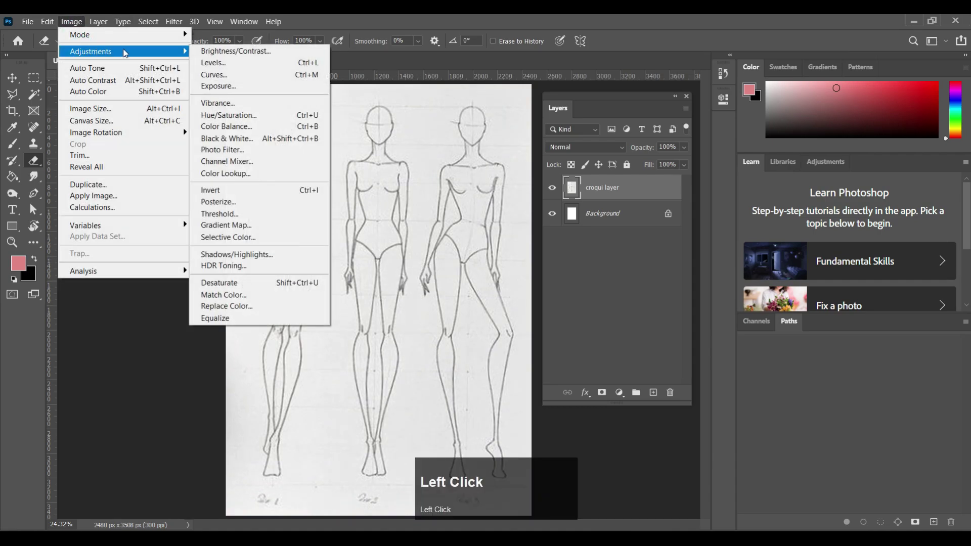
left_click(217, 63)
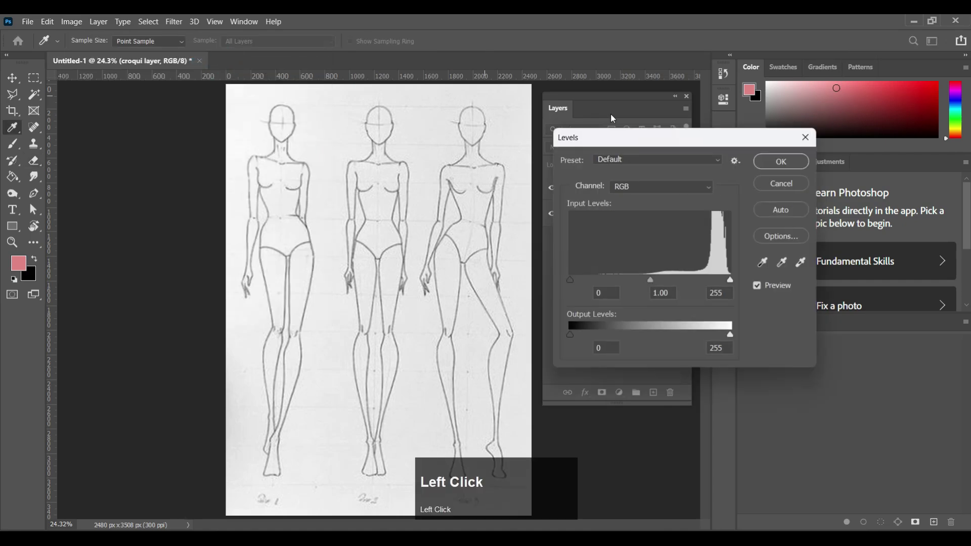
left_click_drag(729, 280, 725, 280)
left_click_drag(678, 277, 735, 270)
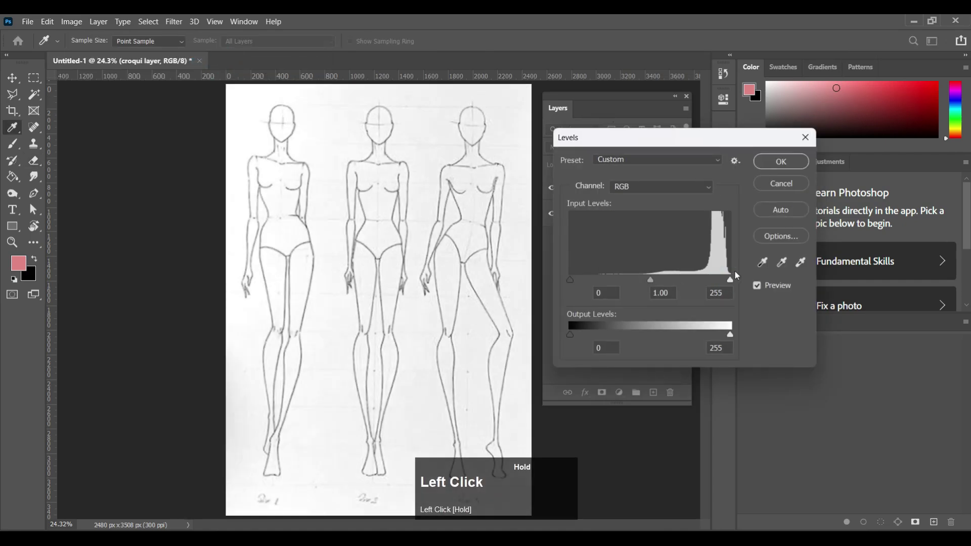
mouse_move(568, 278)
left_mouse_down()
mouse_move(690, 281)
mouse_move(529, 283)
mouse_move(620, 281)
left_mouse_up()
left_click_drag(730, 281, 721, 285)
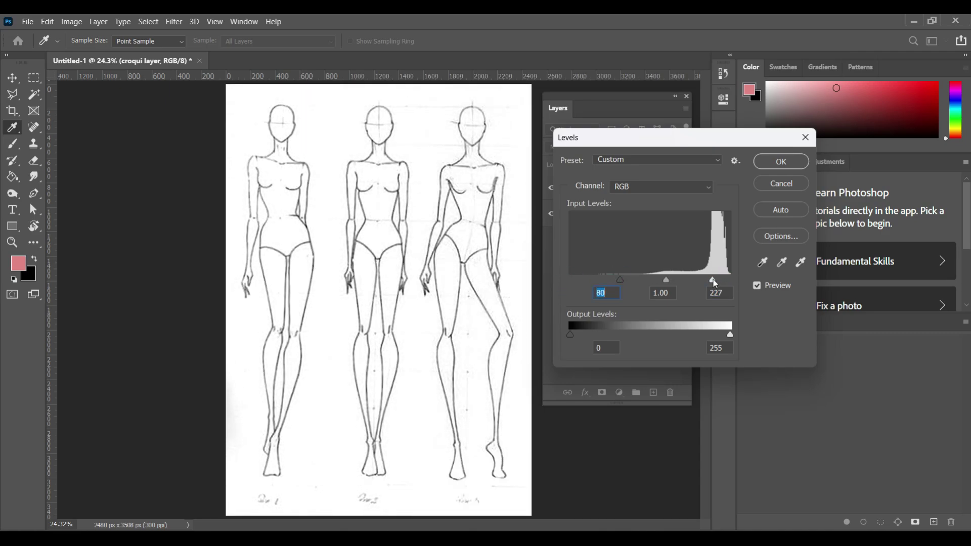
left_click_drag(714, 278, 711, 279)
left_click_drag(621, 278, 622, 277)
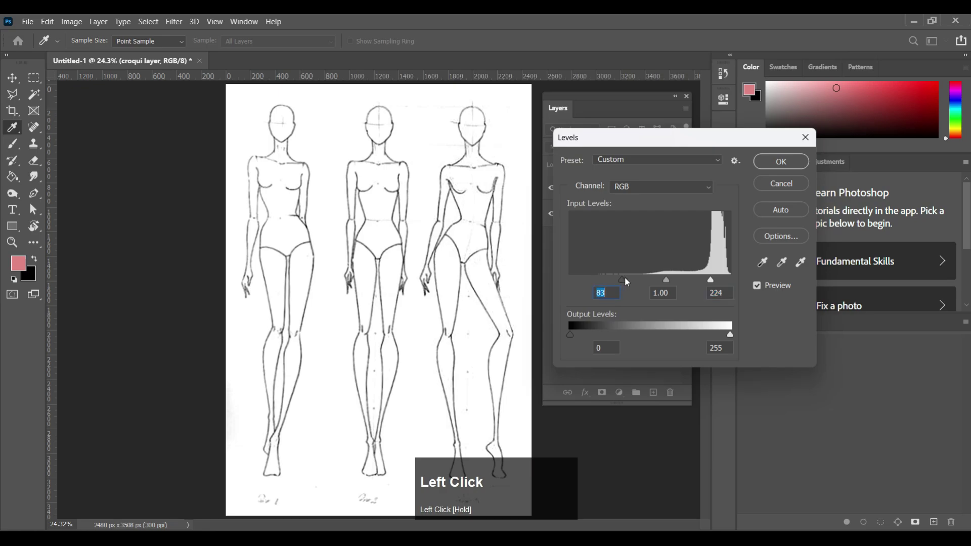
left_click(778, 163)
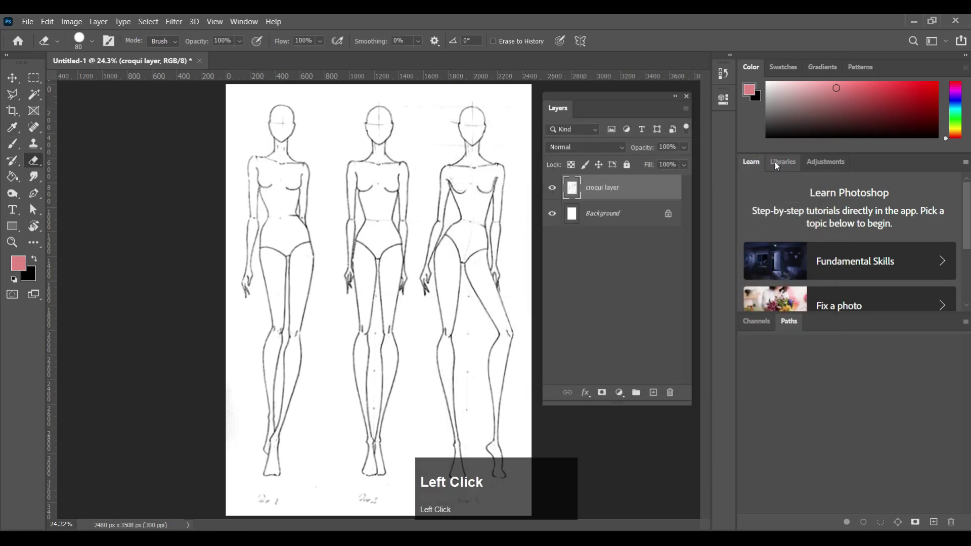
Step: Select the white paper with the Magic Wand, extend the selection to similar areas, and delete it from the croqui layer
right_click(36, 102)
left_click(95, 121)
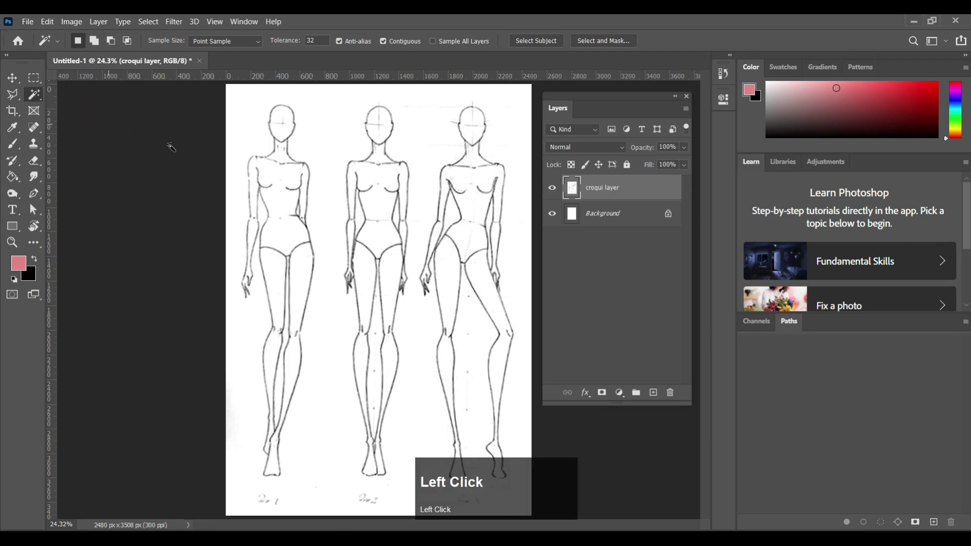
left_click(321, 140)
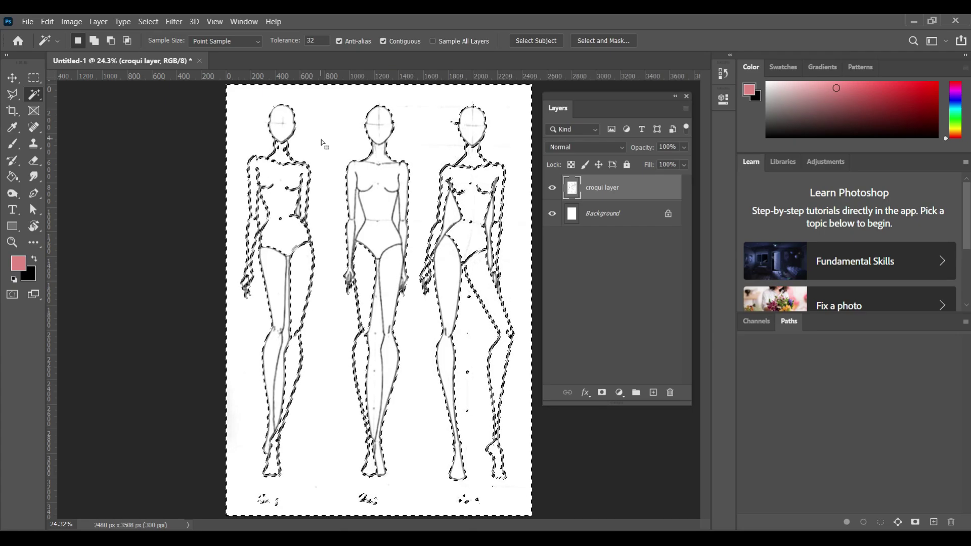
right_click(322, 142)
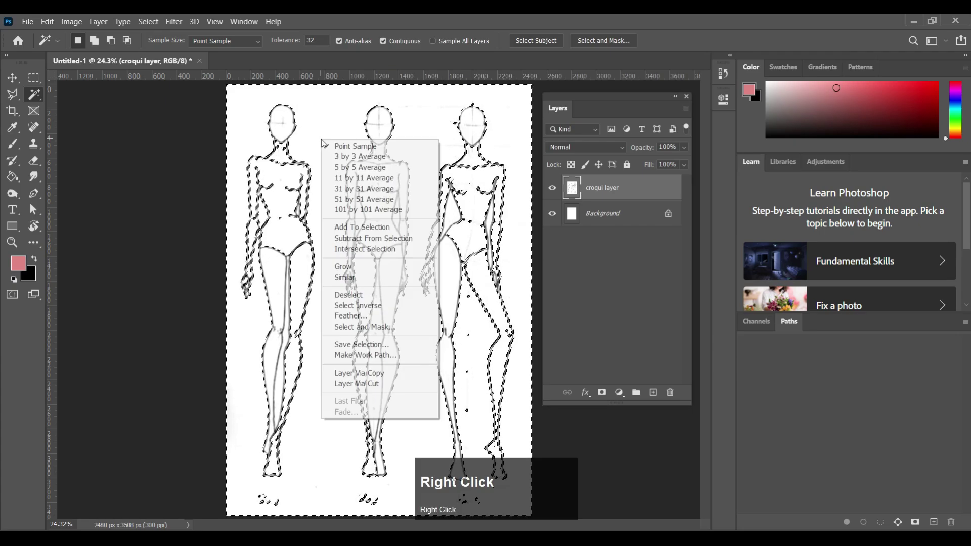
left_click(358, 278)
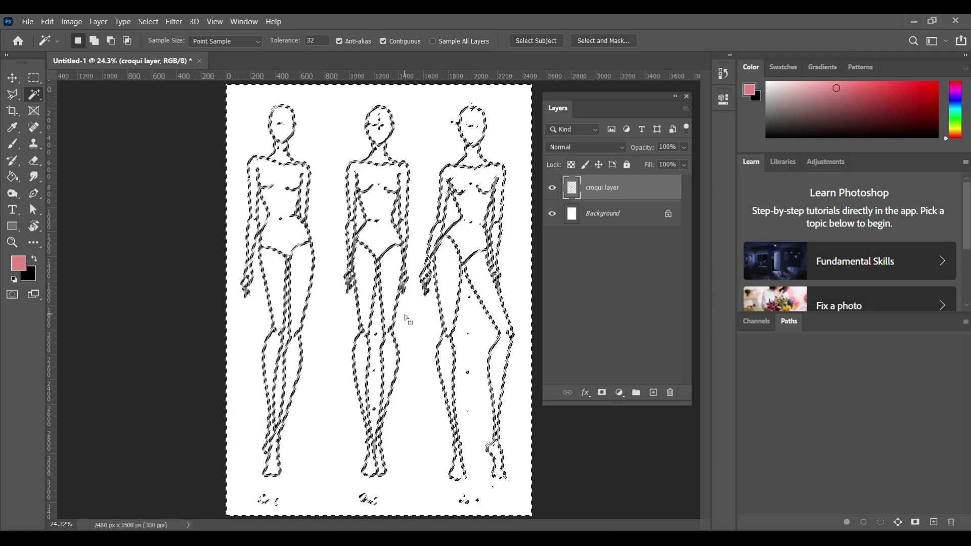
key("Delete")
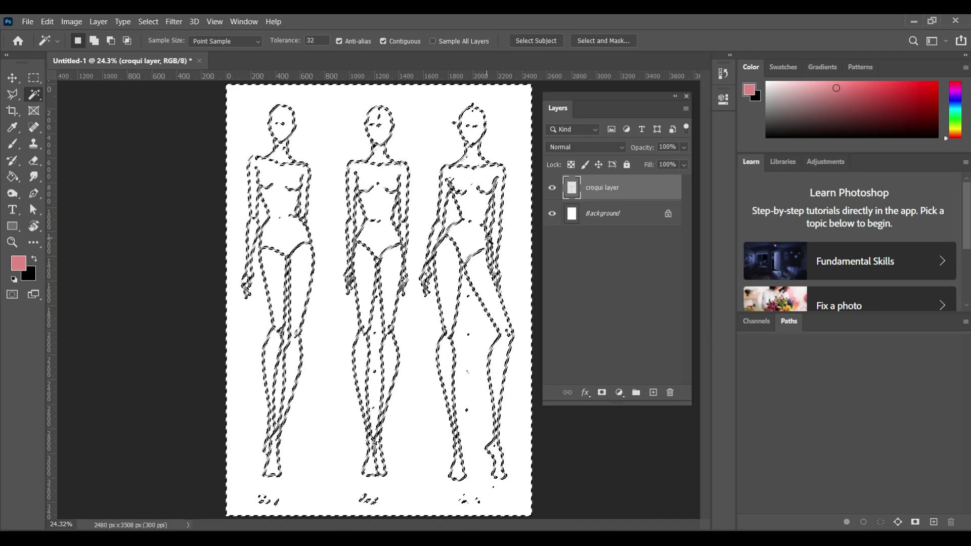
Step: Hide and reshow the Background layer to check the croqui layer's transparency, and clear the selection
left_click(553, 214)
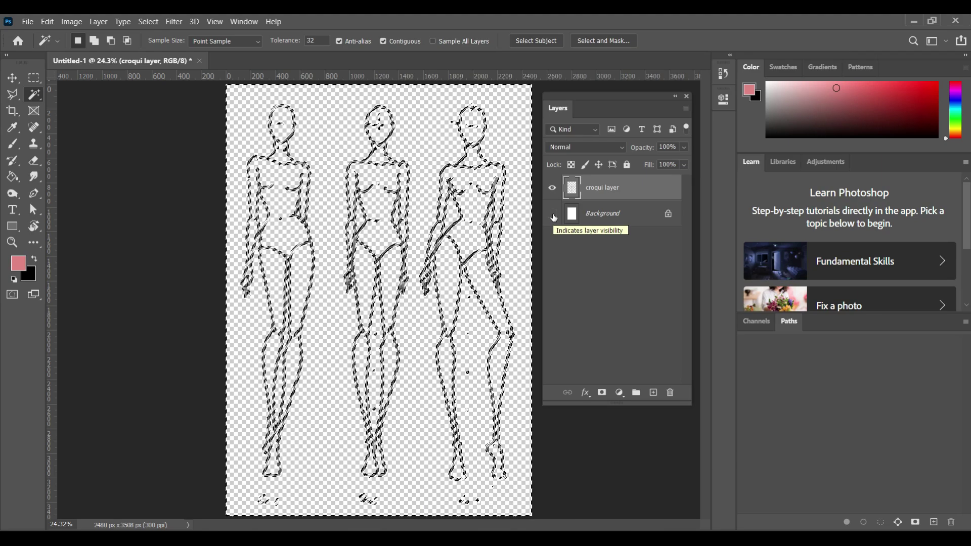
left_click(553, 214)
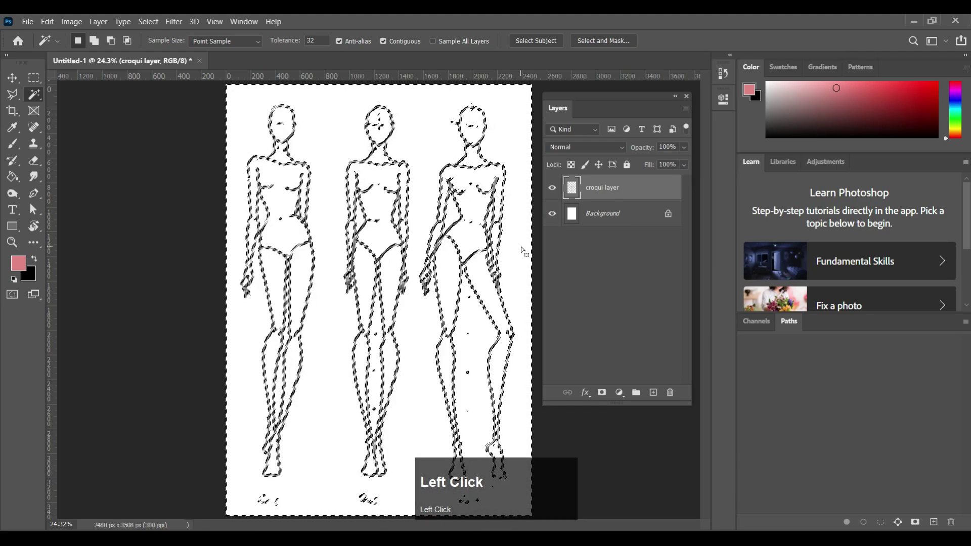
key("ctrl+d")
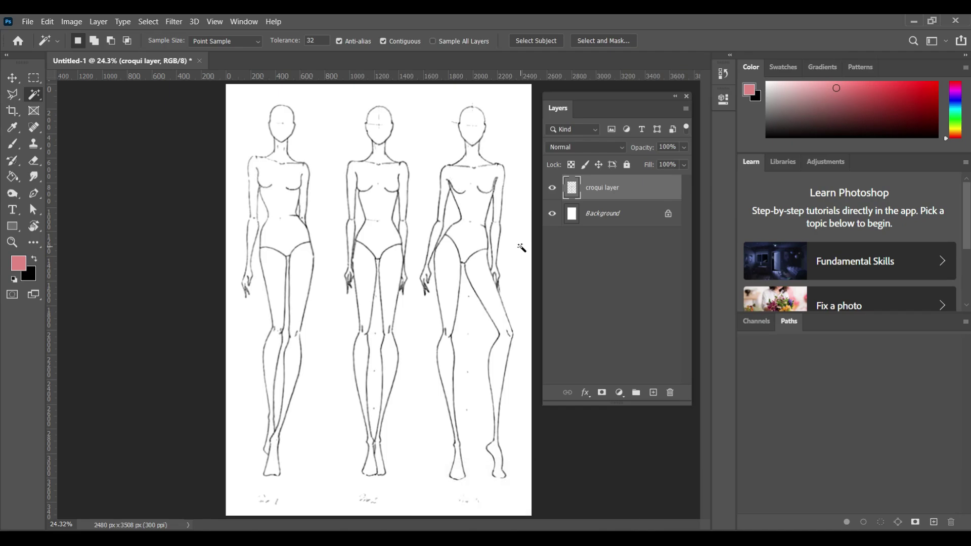
Step: Try filling areas on and around the middle figure with pink using the Paint Bucket, and undo the fills
left_click(14, 177)
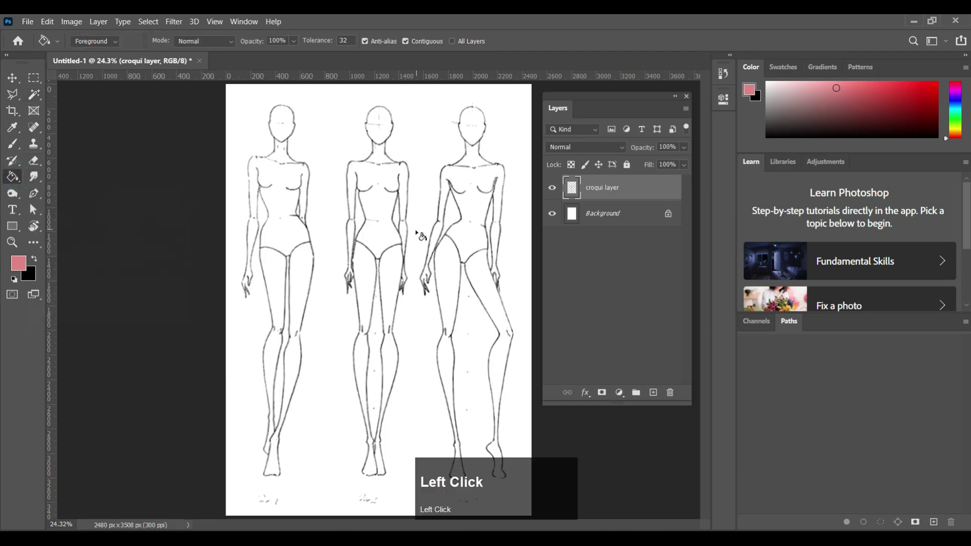
left_click(384, 234)
left_click(399, 283)
left_click(367, 281)
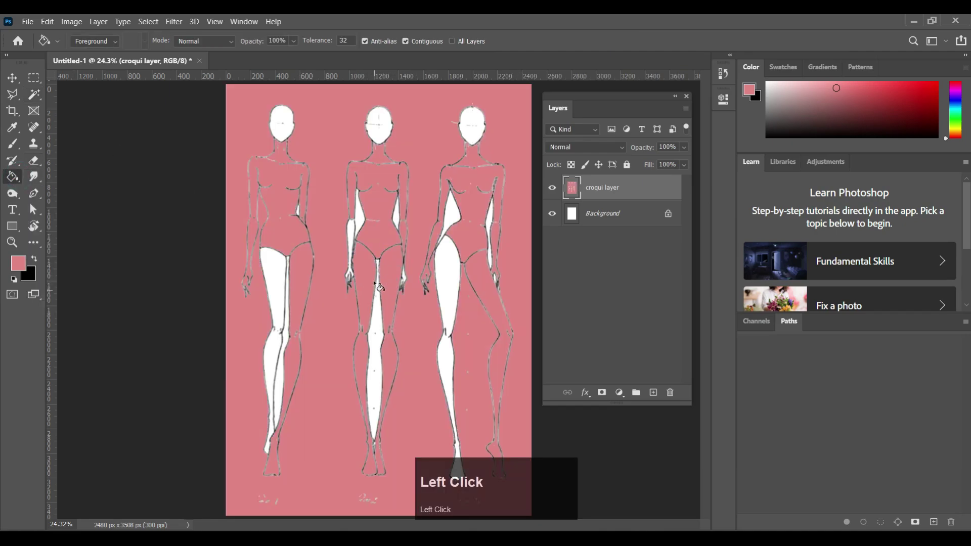
key("ctrl+z")
key("ctrl+z")
key("ctrl+z")
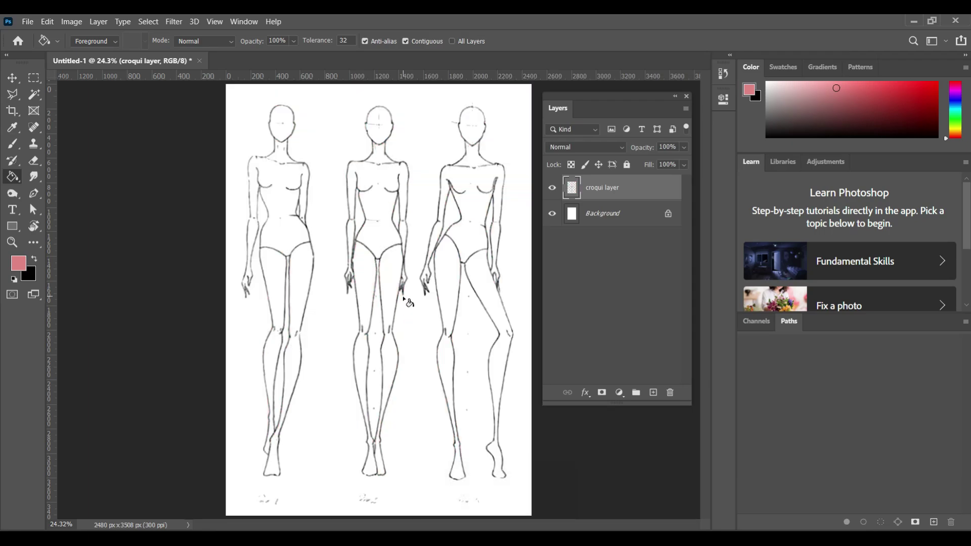
Step: Activate the Brush tool, examine the figures' outlines at closer magnification, and fit the whole page in view
left_click(11, 147)
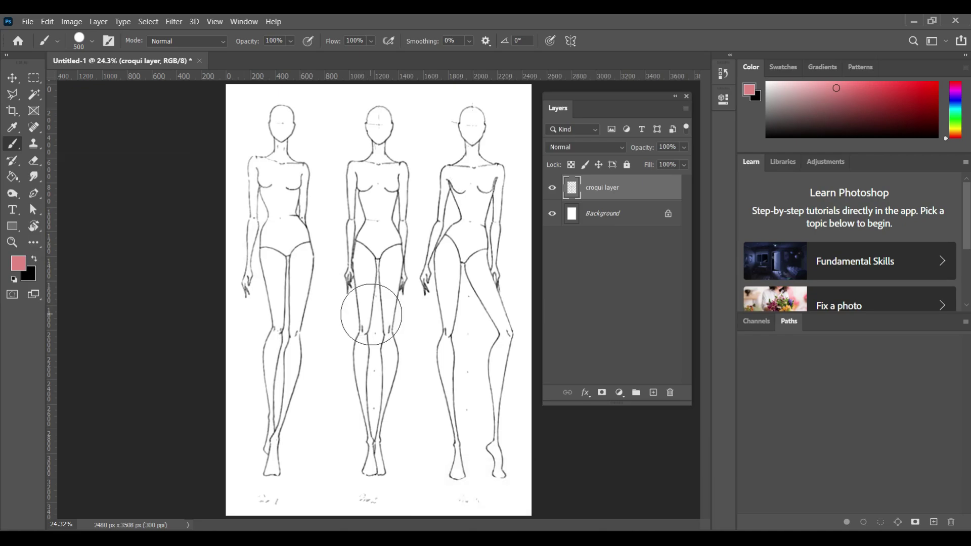
scroll(371, 314, "up", 4, "alt")
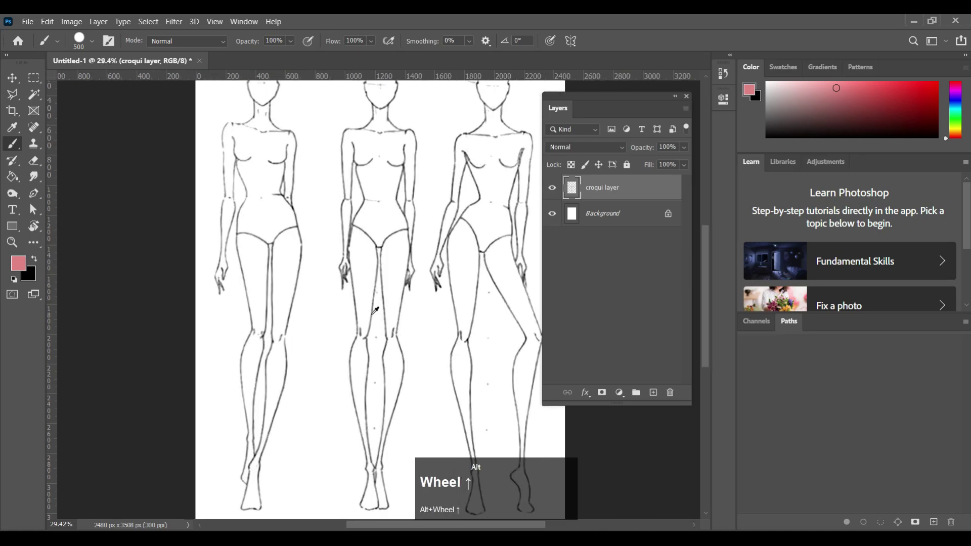
scroll(374, 310, "down", 5, "alt")
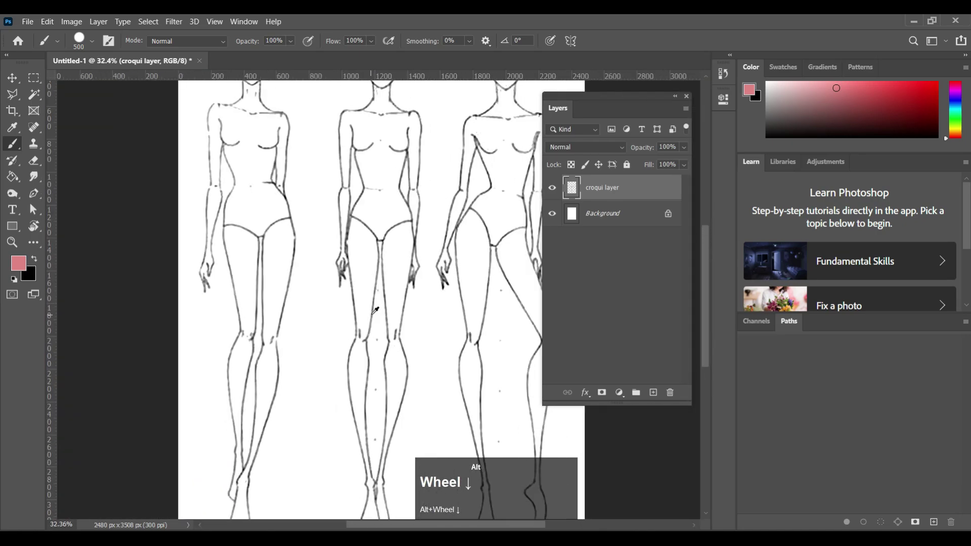
scroll(375, 310, "up", 5, "alt")
scroll(374, 311, "down", 4, "alt")
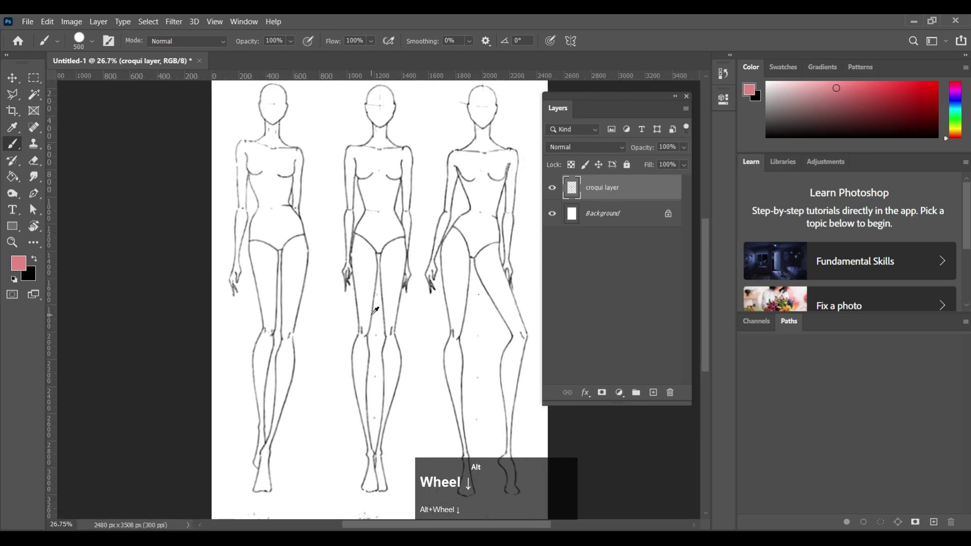
scroll(372, 315, "up", 3, "alt")
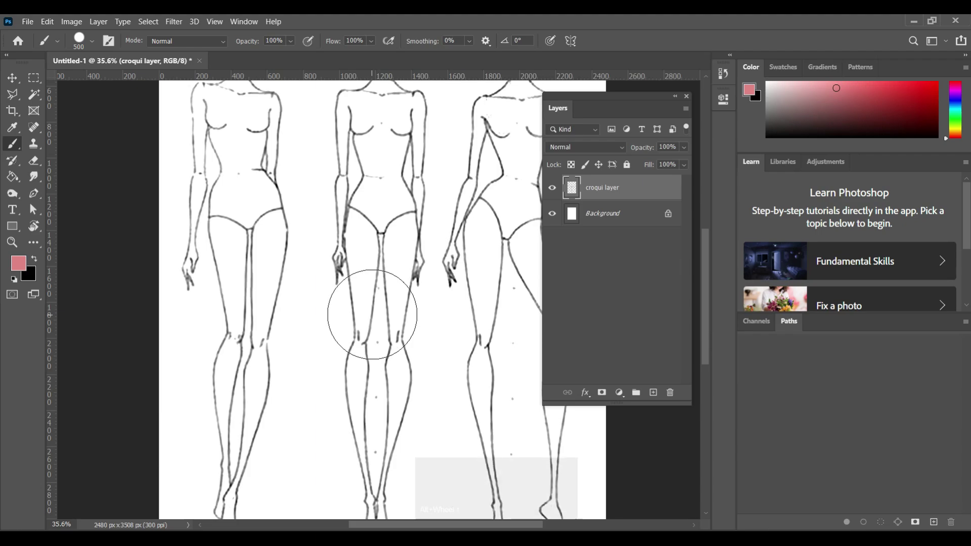
scroll(394, 342, "up", 3)
scroll(393, 342, "up", 4)
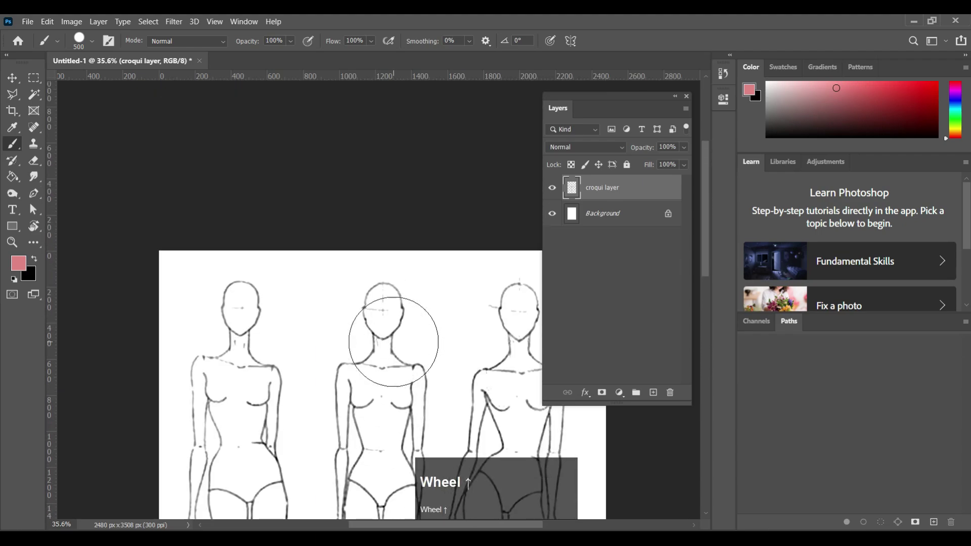
scroll(393, 343, "down", 4)
scroll(394, 344, "down", 8)
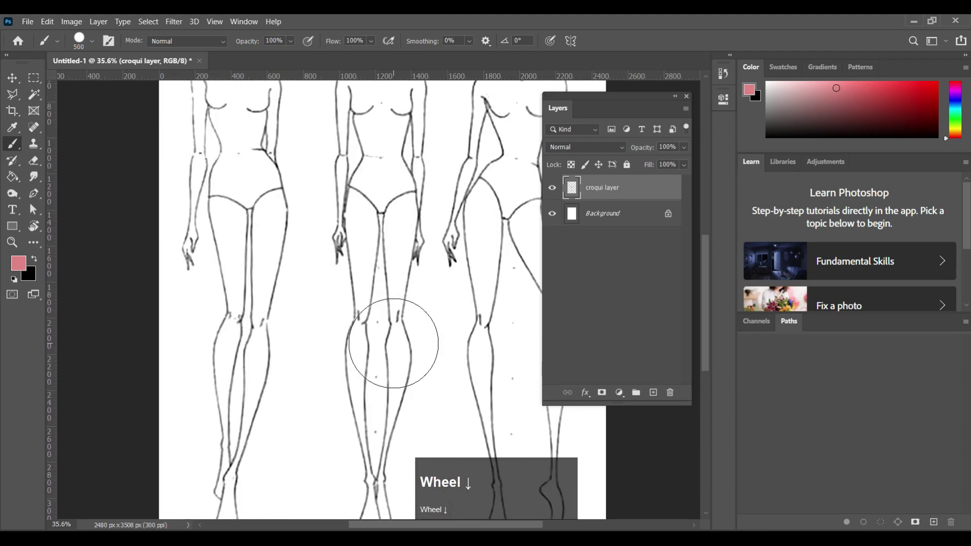
scroll(394, 344, "up", 3)
scroll(393, 344, "up", 4)
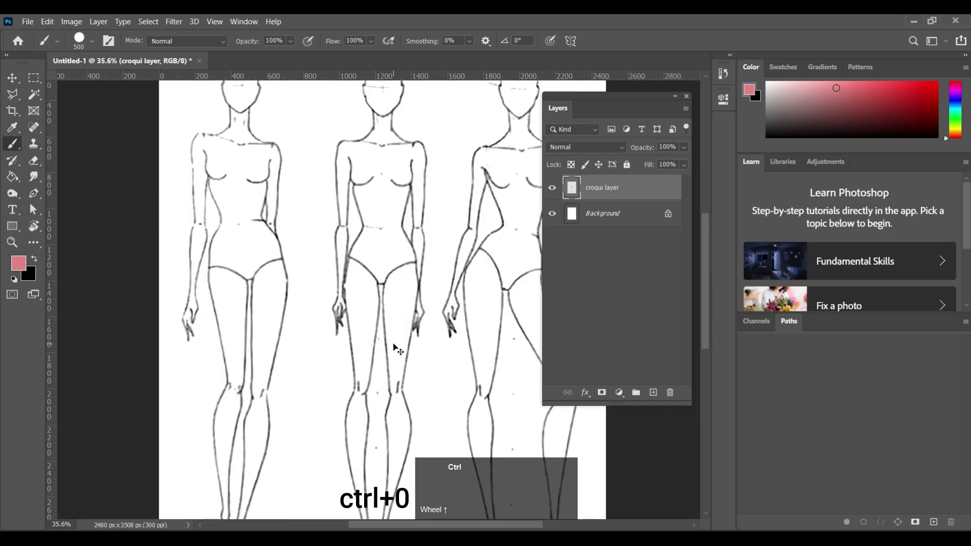
key("ctrl+0")
Step: Try larger and smaller brush sizes, ending with the brush at 800 px
key("bracketright")
key("bracketright")
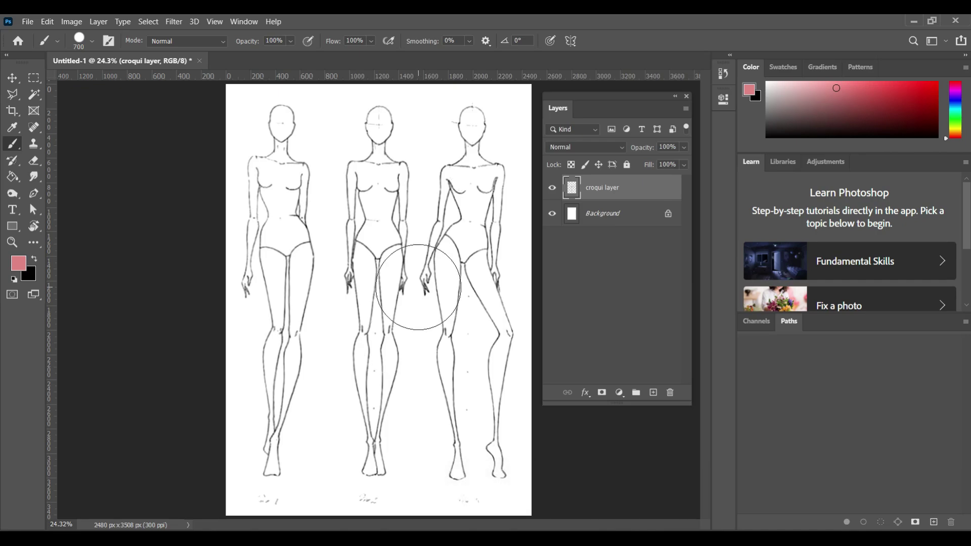
key("bracketleft")
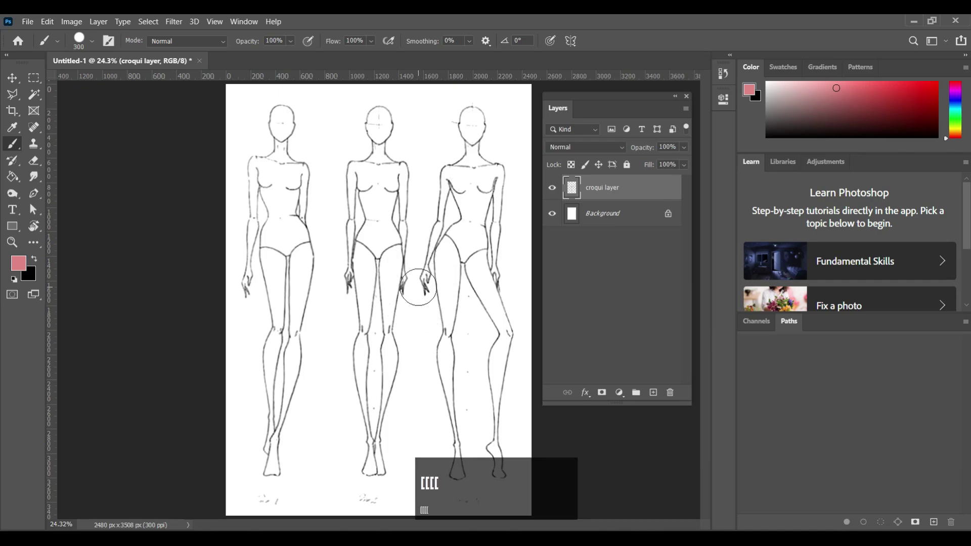
key("bracketright")
key("bracketright")
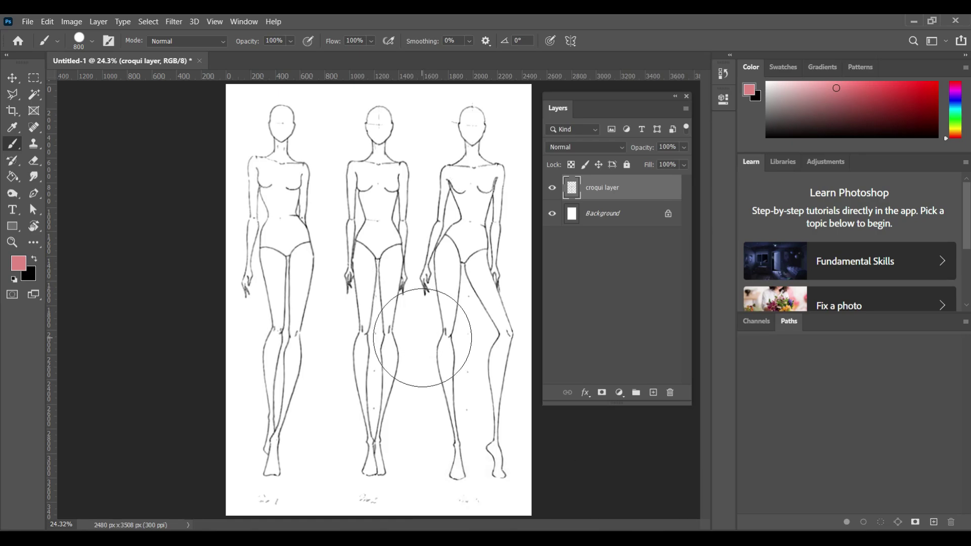
Step: Reduce the brush size to 10 px for detail work around the middle figure's feet
scroll(423, 338, "up", 5, "alt")
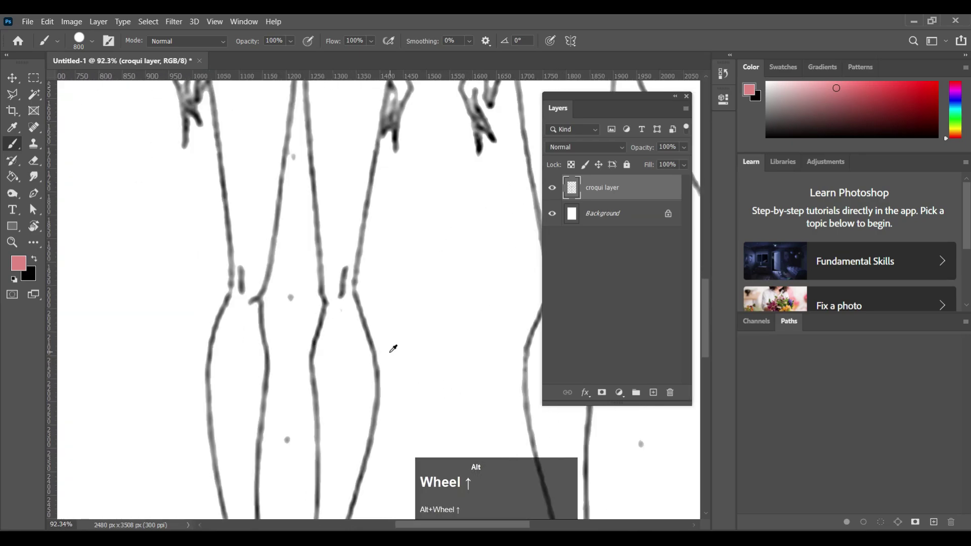
scroll(393, 349, "down", 10)
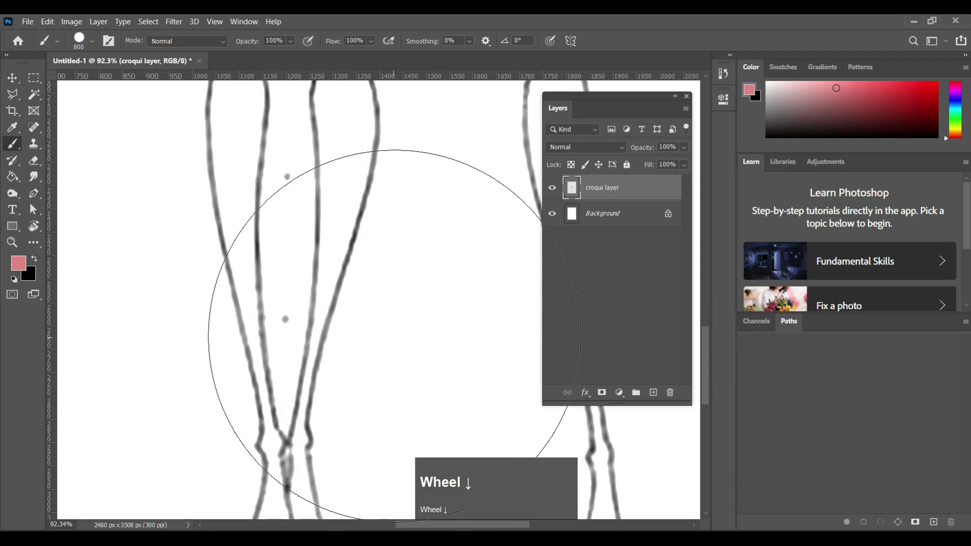
key("bracketleft")
key("bracketleft")
key("bracketleft")
key("bracketleft")
key("bracketleft")
key("bracketleft")
key("bracketleft")
key("bracketleft")
key("bracketleft")
key("bracketleft")
key("bracketleft")
scroll(378, 352, "down", 2)
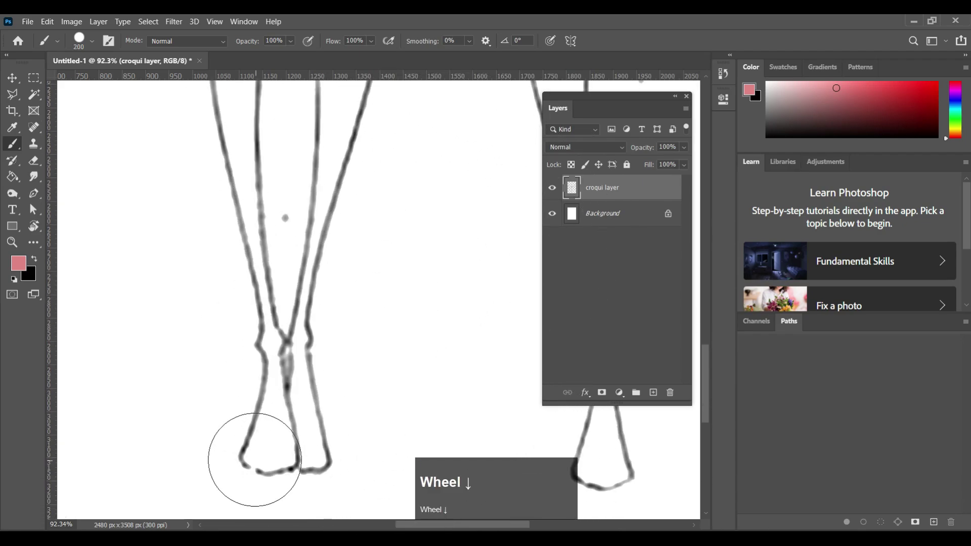
key("bracketleft")
key("bracketleft")
key("bracketleft")
key("bracketleft")
key("bracketleft")
key("bracketleft")
key("bracketleft")
key("bracketleft")
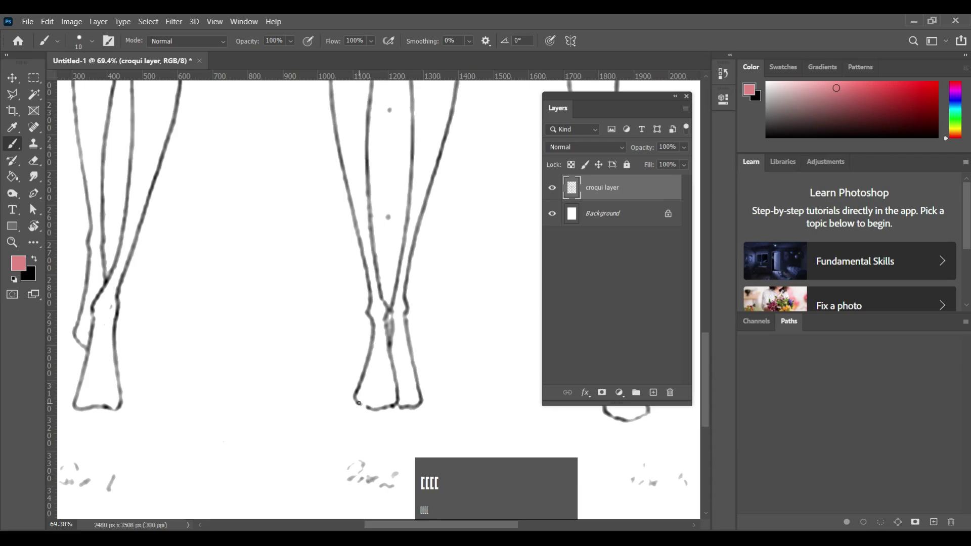
Step: Sample a gray from the broken outline of the middle figure's foot with the Eyedropper
scroll(359, 403, "up", 6)
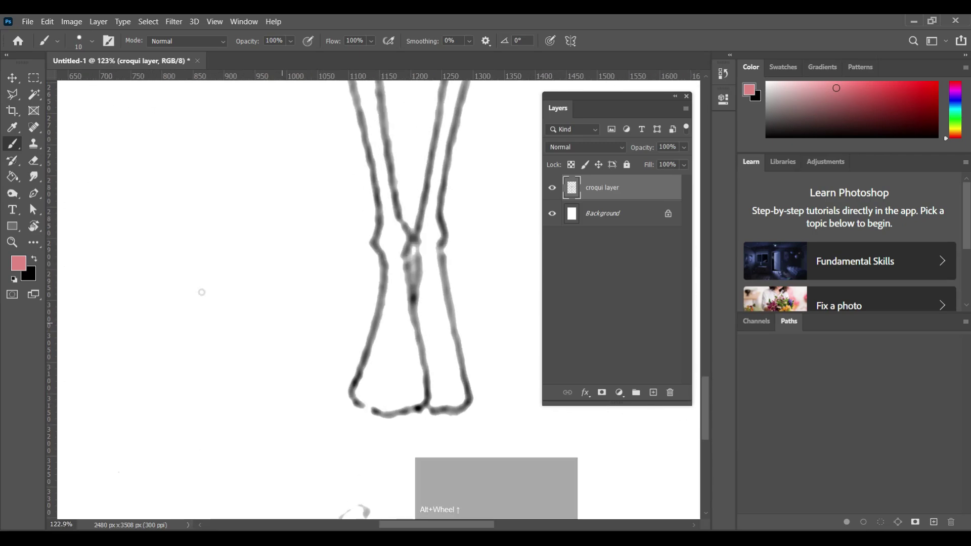
left_click(13, 129)
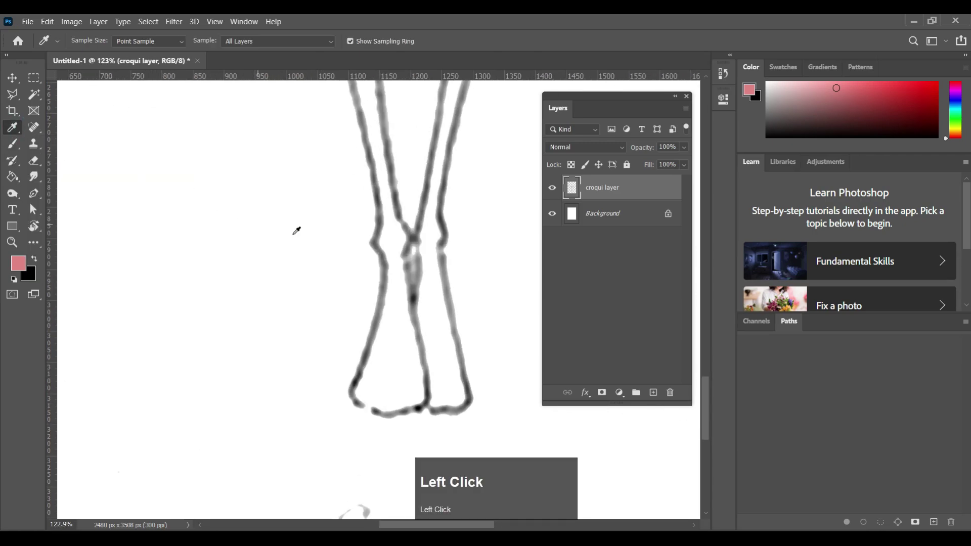
left_click(359, 399)
left_click(360, 400)
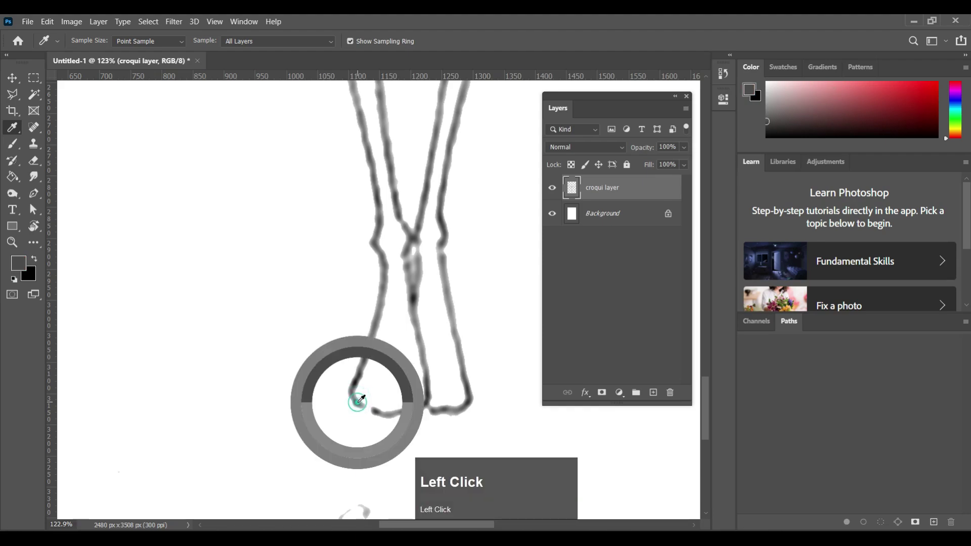
left_click(360, 399)
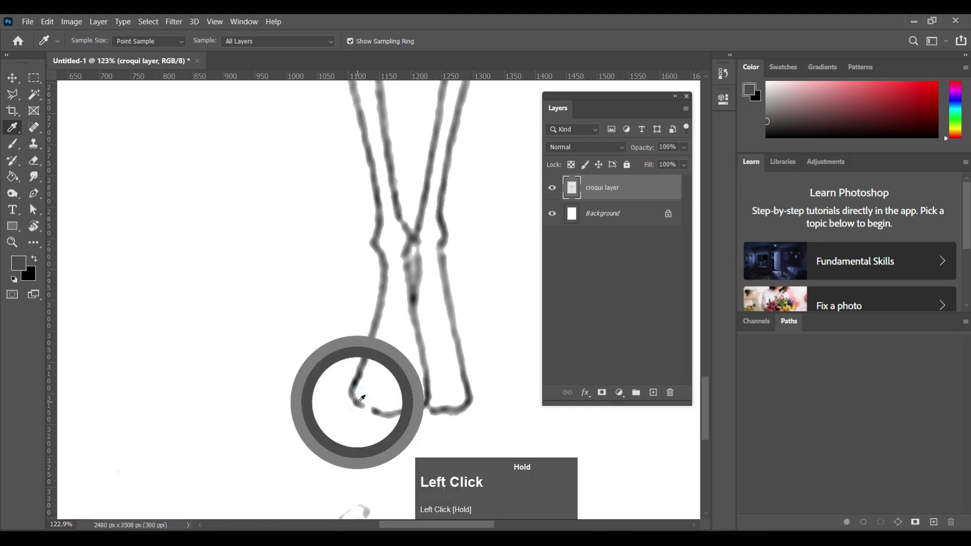
Step: Close the gaps in the middle figure's foot outline and the left figure's knee and arm outlines with gray brush strokes
left_click(14, 145)
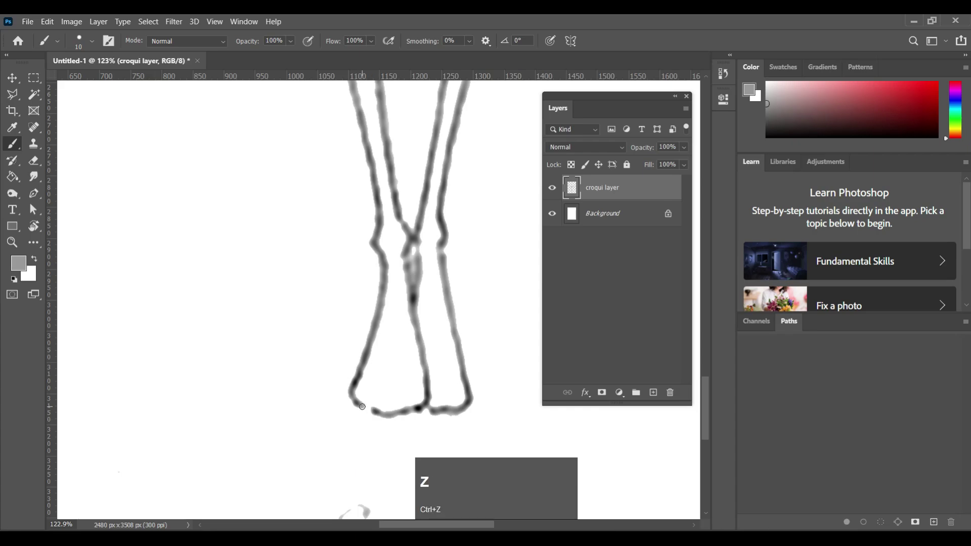
scroll(403, 409, "down", 3)
scroll(246, 221, "up", 3)
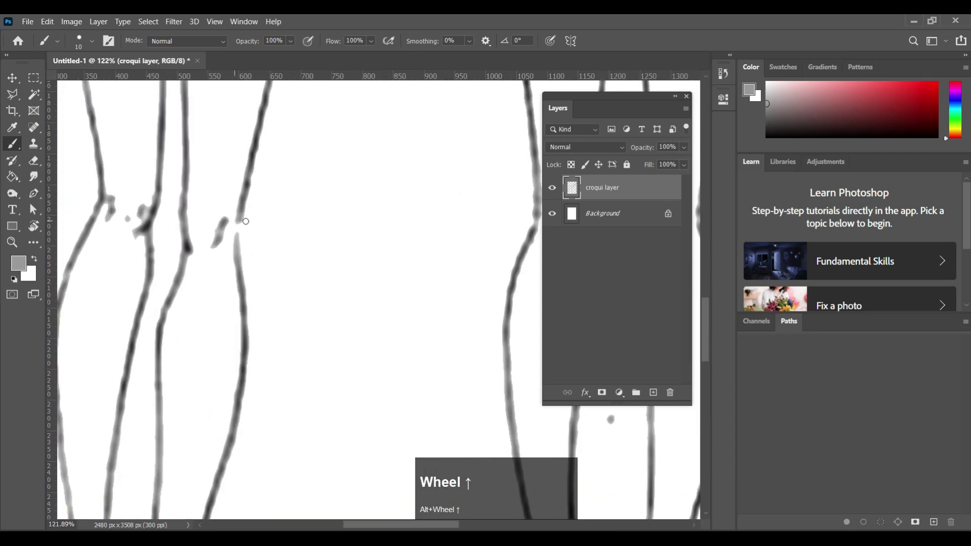
scroll(255, 219, "down", 5)
scroll(247, 227, "up", 4)
scroll(153, 320, "up", 5)
left_click_drag(132, 289, 131, 309)
scroll(142, 243, "up", 9)
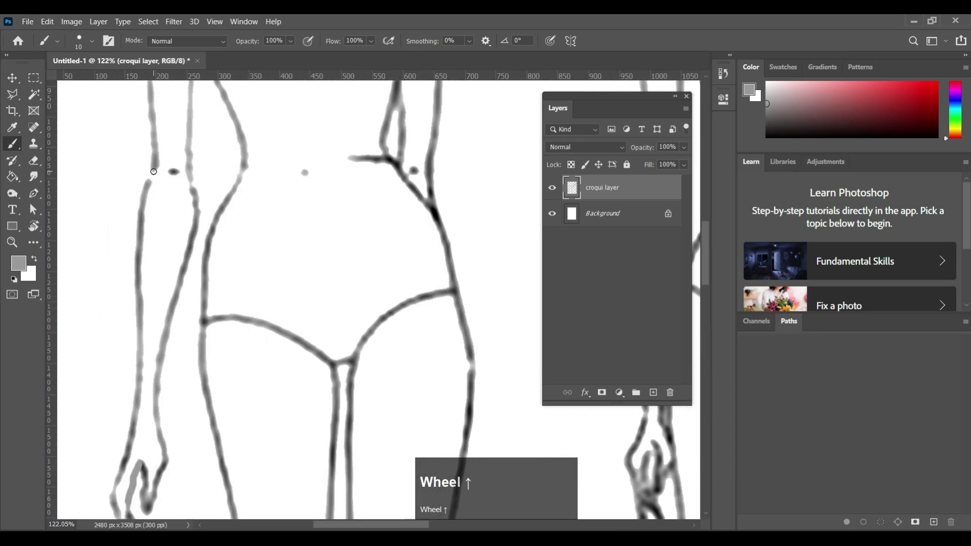
scroll(162, 229, "up", 4)
mouse_move(147, 204)
left_mouse_down()
mouse_move(147, 222)
mouse_move(196, 228)
left_mouse_up()
scroll(276, 227, "up", 4)
Step: Check the middle and right figures for broken outlines and close the gaps in the right figure's arm and foot with a 9 px brush
scroll(275, 229, "down", 20)
scroll(275, 229, "down", 5)
scroll(294, 228, "up", 2)
scroll(302, 227, "right", 5)
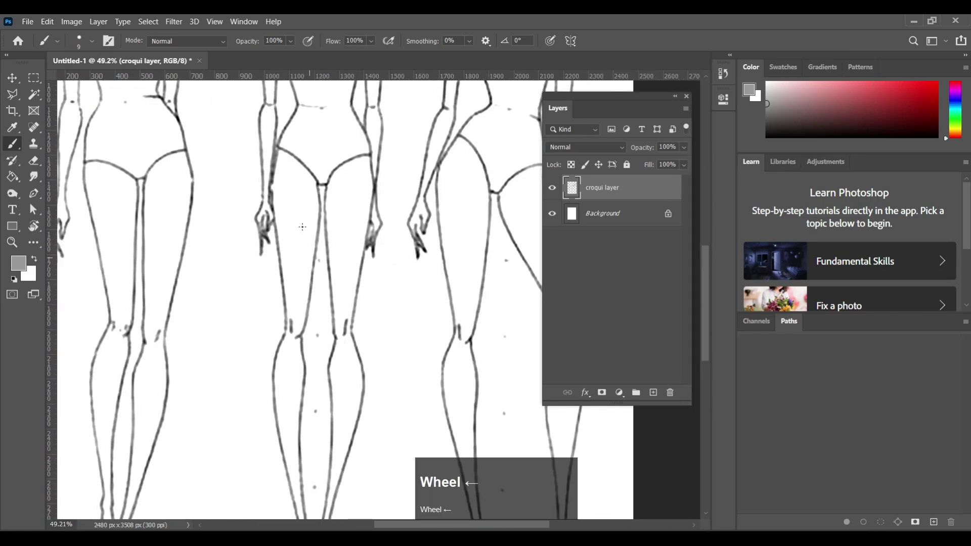
scroll(302, 227, "up", 10)
scroll(302, 226, "down", 6)
scroll(323, 223, "right", 3)
scroll(421, 170, "up", 6)
scroll(421, 167, "down", 8)
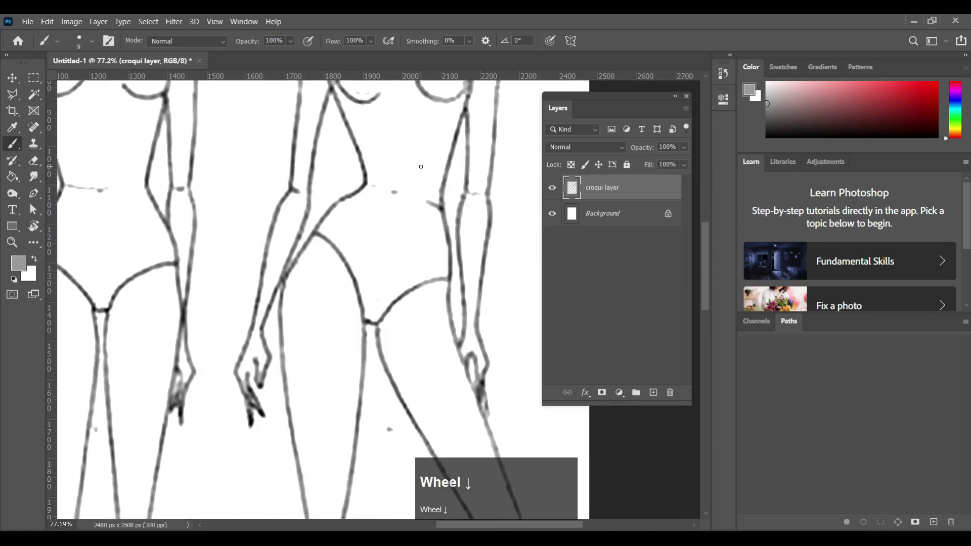
scroll(421, 167, "down", 1)
left_click_drag(254, 322, 246, 334)
scroll(314, 338, "down", 13)
left_click_drag(473, 365, 484, 365)
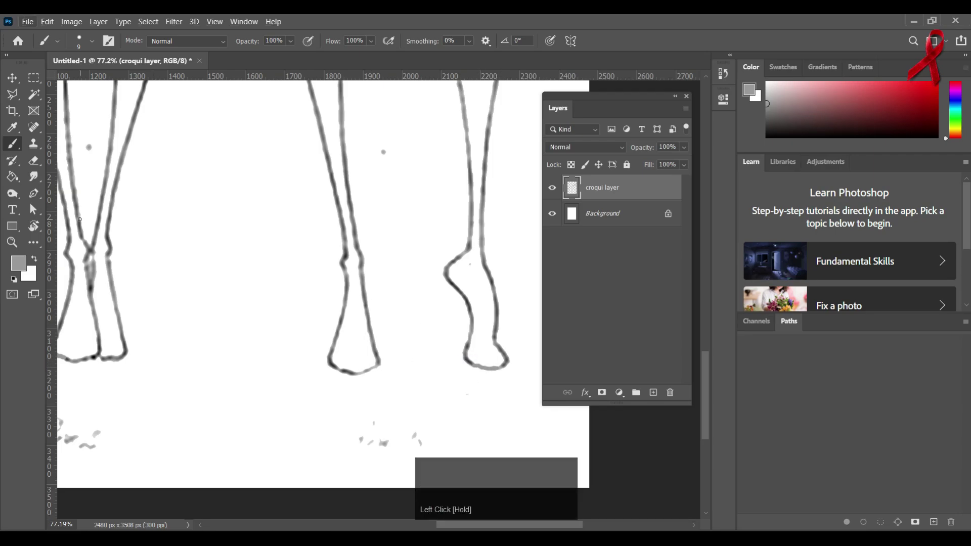
Step: Erase the handwritten captions below the middle and right figures with the Eraser at 80 px
left_click(34, 161)
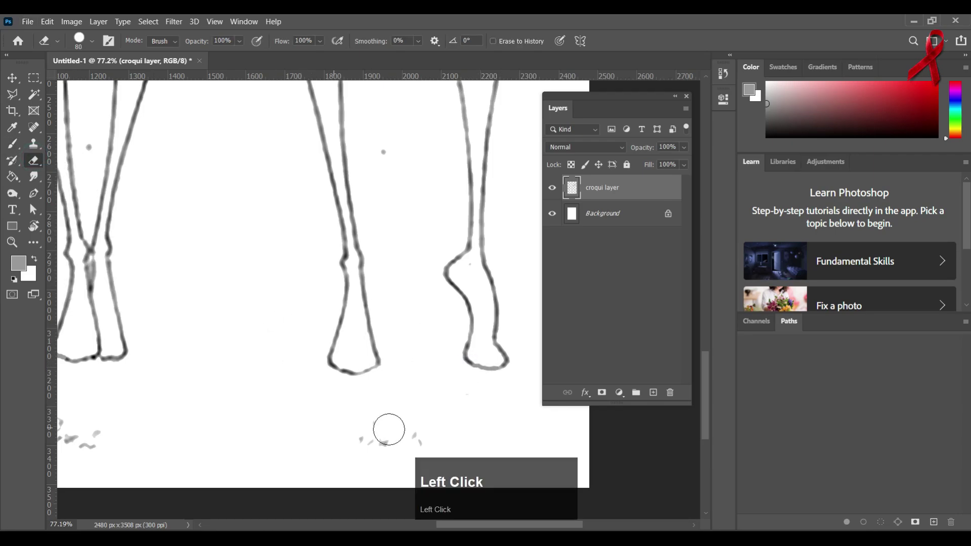
scroll(332, 209, "up", 4)
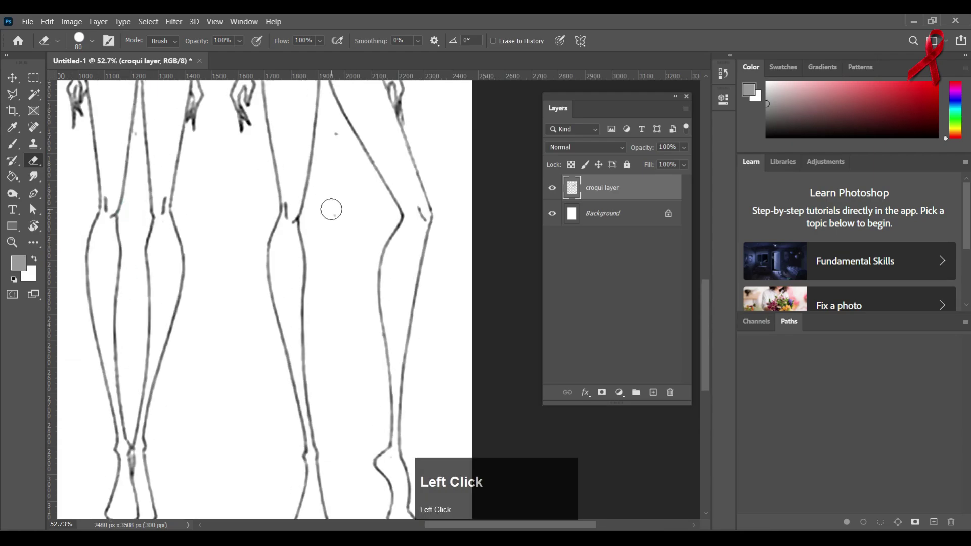
Step: Reduce the eraser to 40 px and erase the stray marks by the legs and across the right figure's waist
key("bracketleft")
key("bracketleft")
key("bracketleft")
left_click(151, 148)
scroll(162, 157, "down", 8)
scroll(364, 219, "up", 8)
left_click_drag(400, 250, 416, 255)
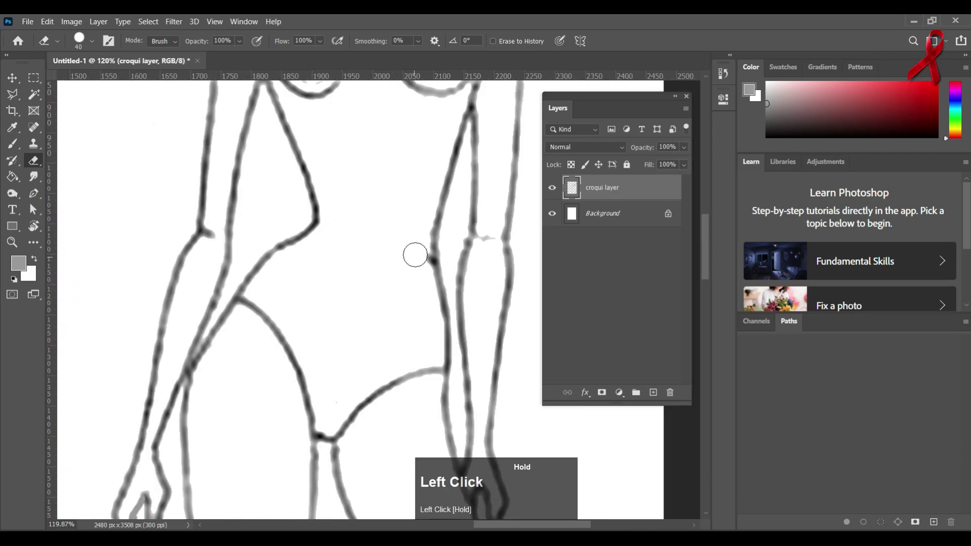
Step: Erase the facial guidelines and stray specks on the heads of the right and middle figures
scroll(369, 206, "up", 10)
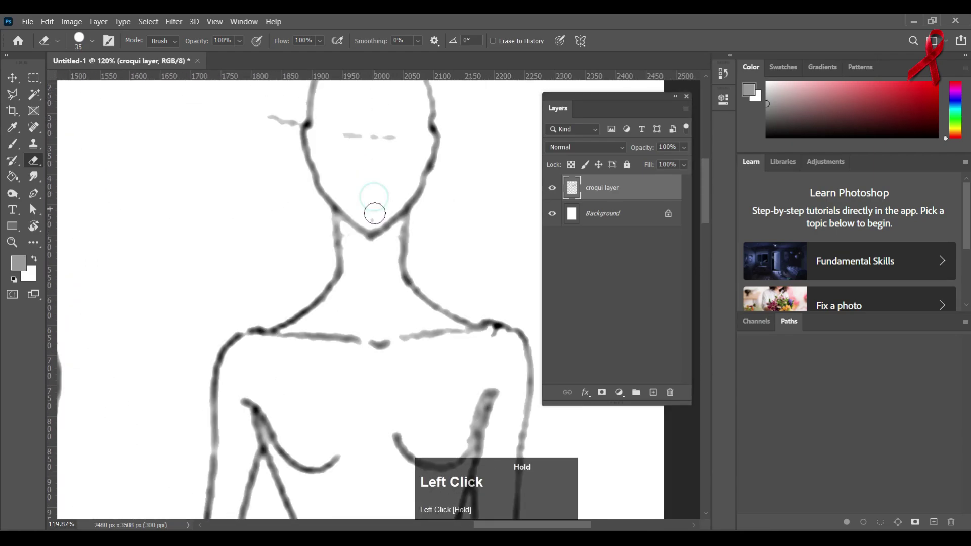
scroll(372, 118, "down", 7)
scroll(197, 144, "up", 7)
left_click(250, 143)
scroll(246, 202, "down", 2)
Step: Set the eraser to 20 px and erase the stray marks on the middle figure's neck and chest
key("bracketleft")
key("bracketleft")
key("bracketleft")
key("bracketleft")
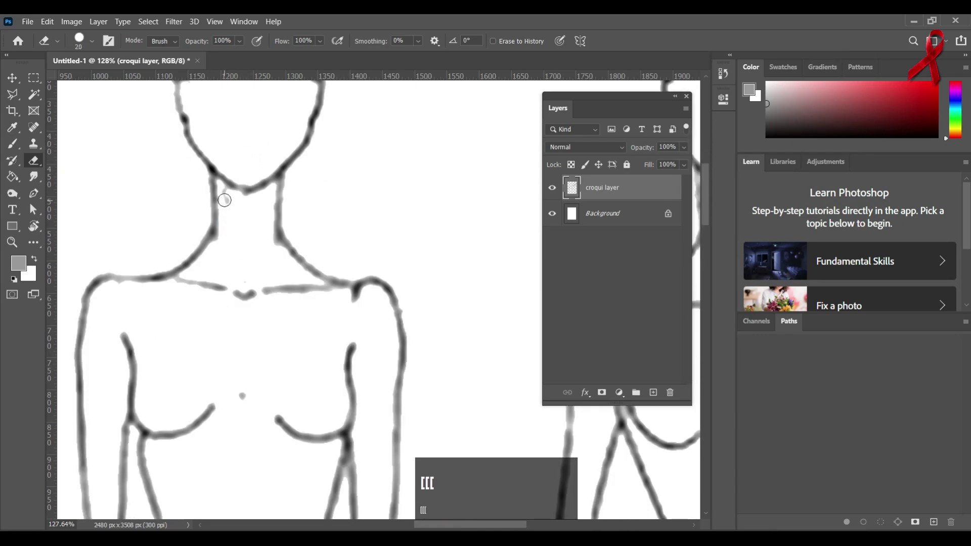
left_click_drag(222, 195, 226, 205)
scroll(233, 242, "down", 1)
left_click(241, 327)
Step: Enlarge the eraser to 70 px and erase the guide line across the middle figure's waist
scroll(233, 339, "down", 3)
key("bracketright")
key("bracketright")
key("bracketright")
key("bracketright")
key("bracketright")
key("bracketright")
key("bracketright")
key("bracketright")
key("bracketright")
left_click_drag(221, 346, 259, 346)
Step: Erase the remaining handwritten caption below the left figure
scroll(264, 393, "down", 6)
scroll(228, 349, "down", 7)
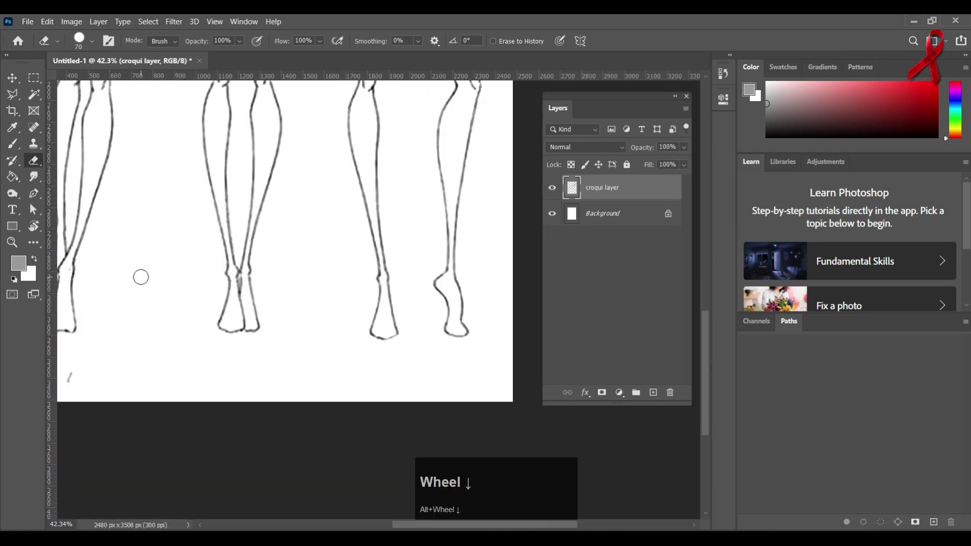
scroll(177, 349, "left", 3)
scroll(207, 379, "up", 5)
left_click(321, 370)
Step: Set the eraser to 35 px, erase the stray marks on the left figure's torso, and switch to the Move tool
scroll(324, 354, "up", 8)
key("bracketleft")
key("bracketleft")
key("bracketleft")
key("bracketleft")
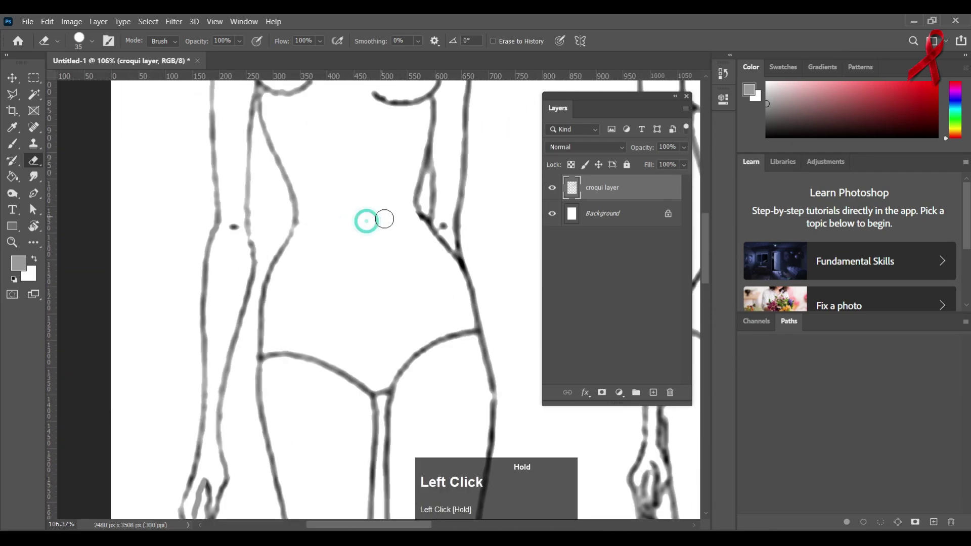
scroll(367, 221, "up", 6)
scroll(354, 278, "down", 6)
key("v")
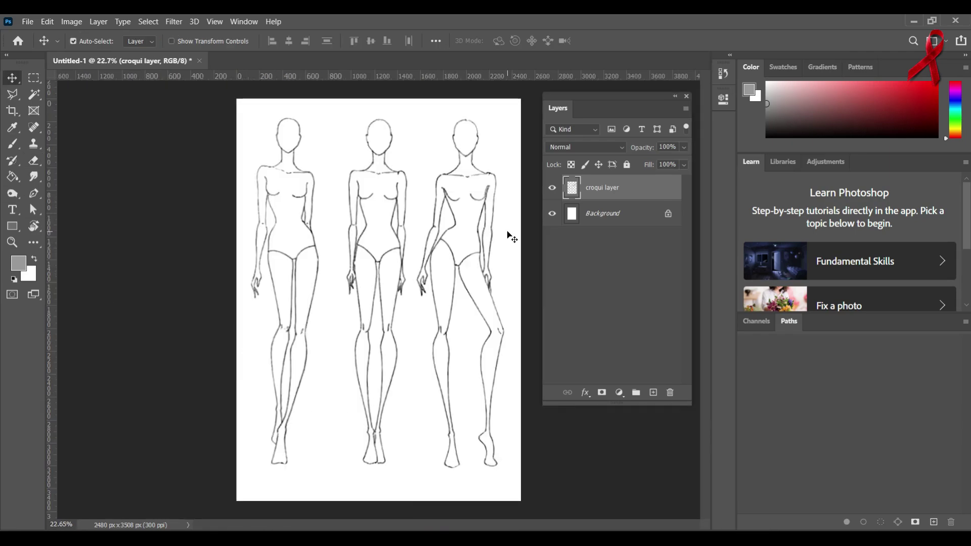
Step: Select the area around the figures with the Magic Wand, adding the gaps between the middle figure's arms and waist
left_click(34, 95)
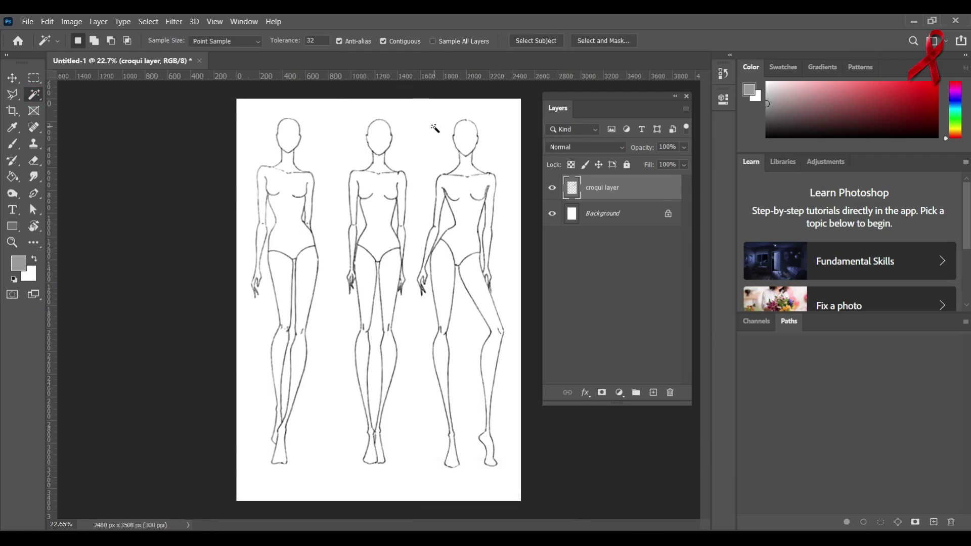
left_click(435, 127)
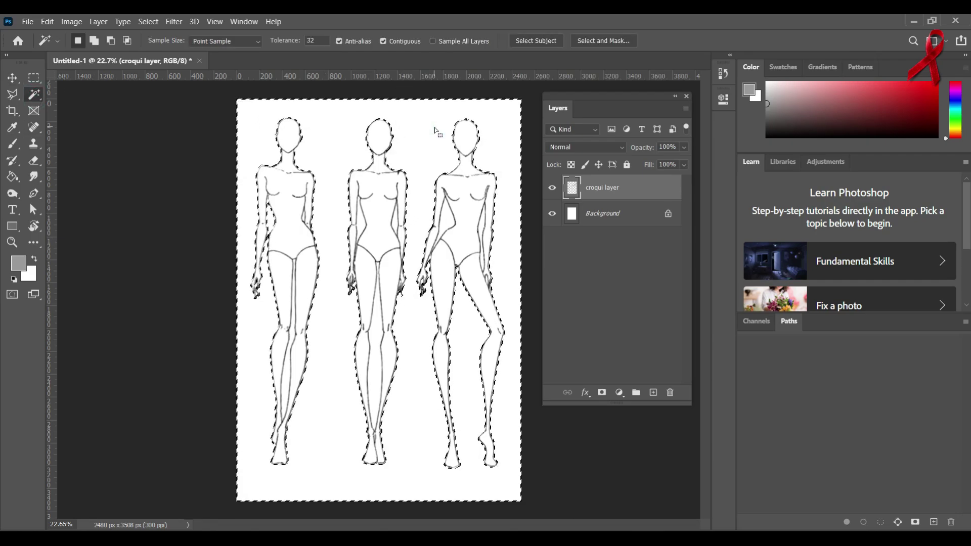
scroll(315, 211, "up", 3)
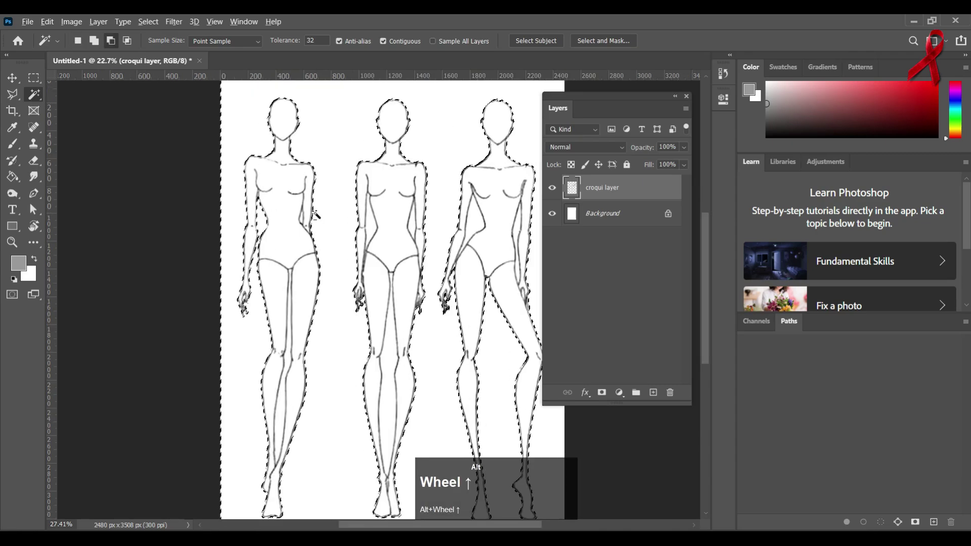
left_click(409, 231, "shift")
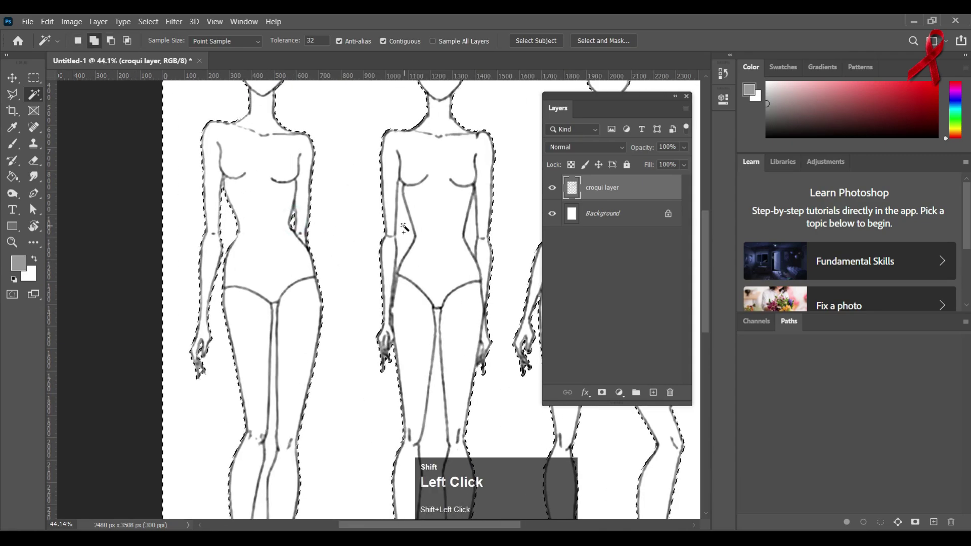
left_click(473, 232, "shift")
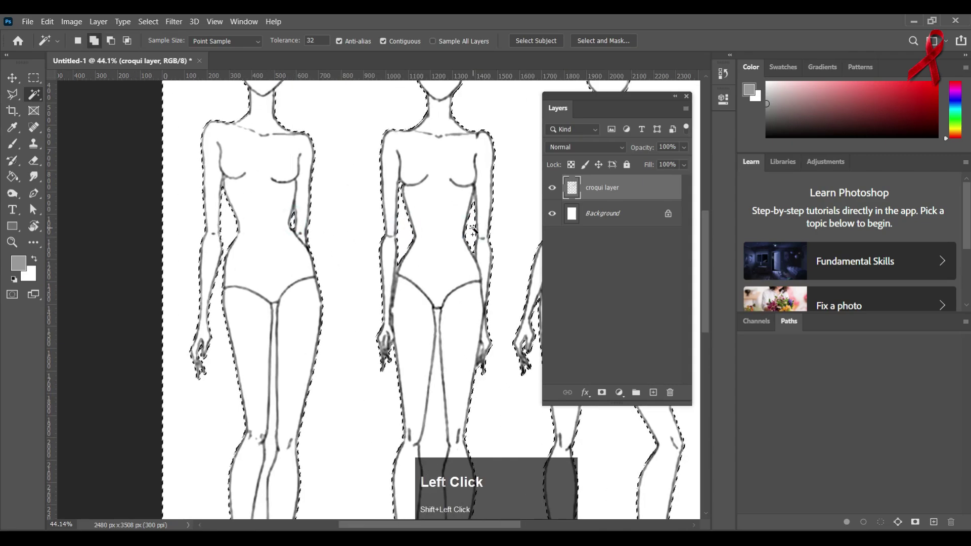
Step: Add the gaps between the legs of the left and middle figures to the selection
scroll(402, 260, "down", 6)
scroll(330, 364, "up", 3)
left_click(326, 362, "shift")
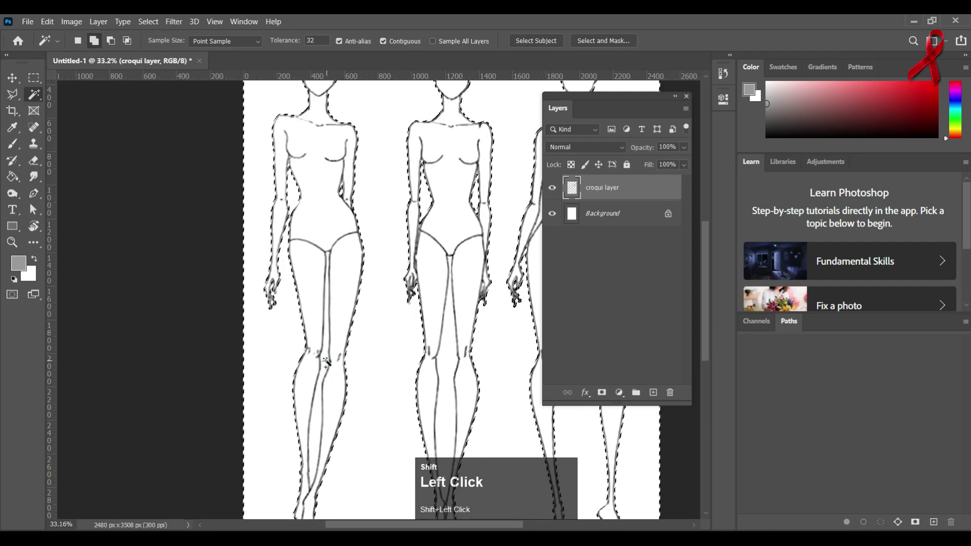
left_click(448, 358, "shift")
Step: Add the gaps between the right figure's arms and torso to the selection, then invert the whole selection
scroll(455, 357, "down", 3)
scroll(454, 359, "down", 1)
scroll(454, 359, "right", 2)
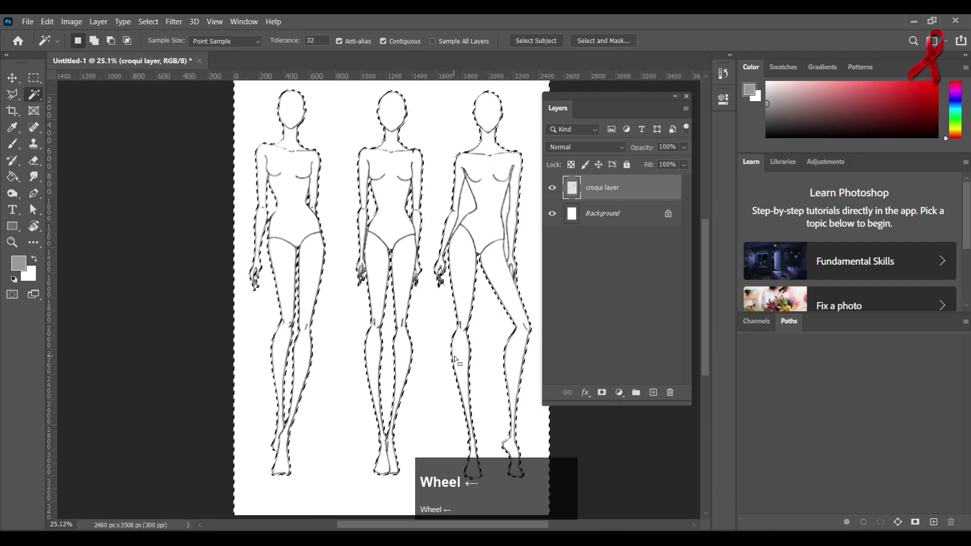
scroll(455, 359, "right", 1)
scroll(454, 359, "up", 1)
left_click(445, 236, "shift")
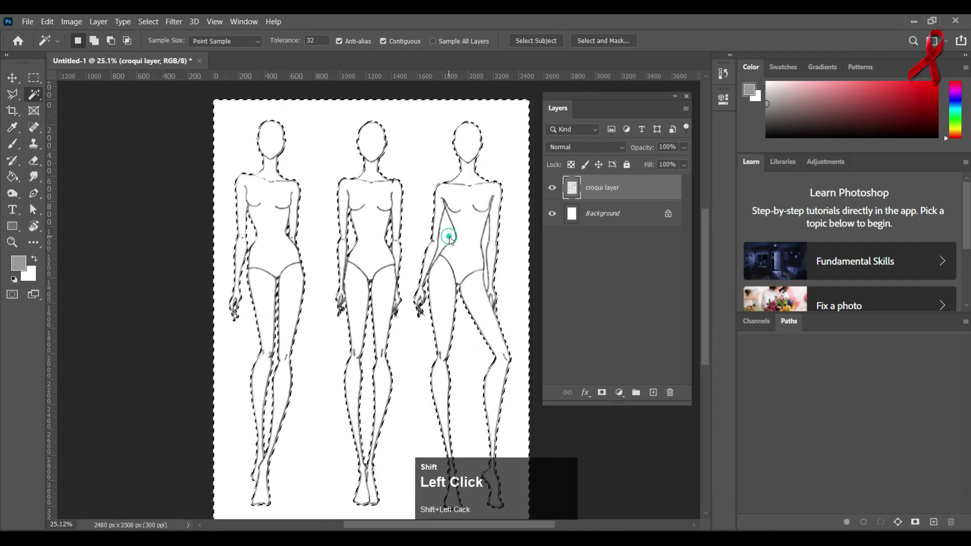
left_click(488, 238, "shift")
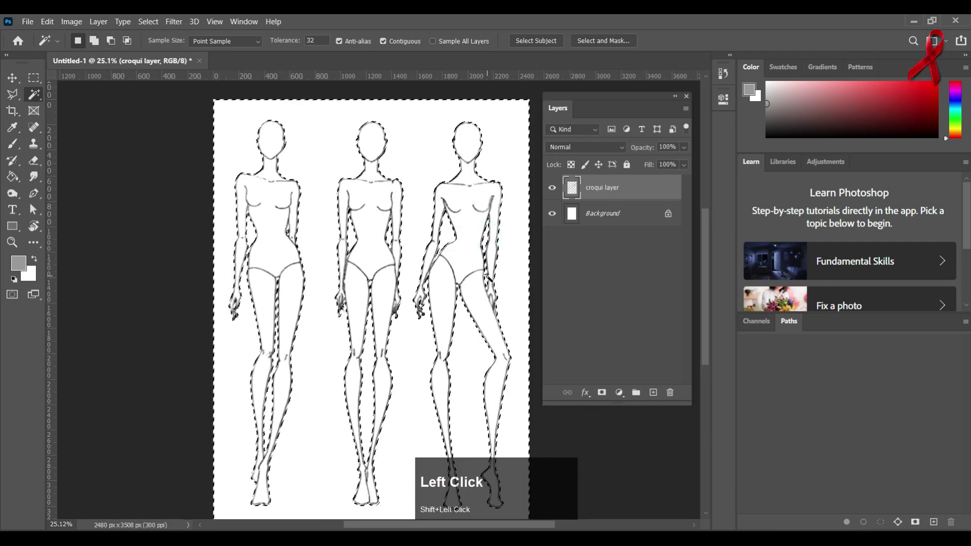
right_click(412, 336)
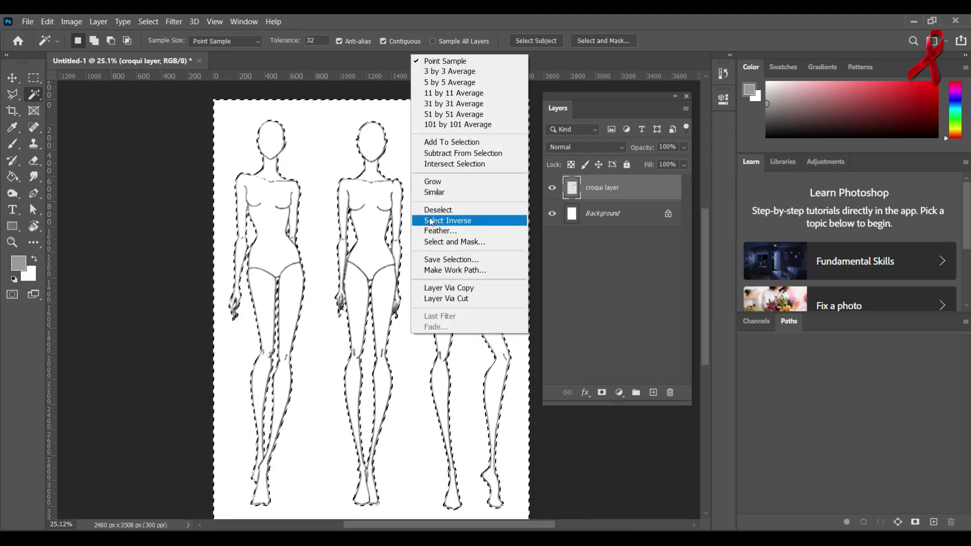
left_click(431, 221)
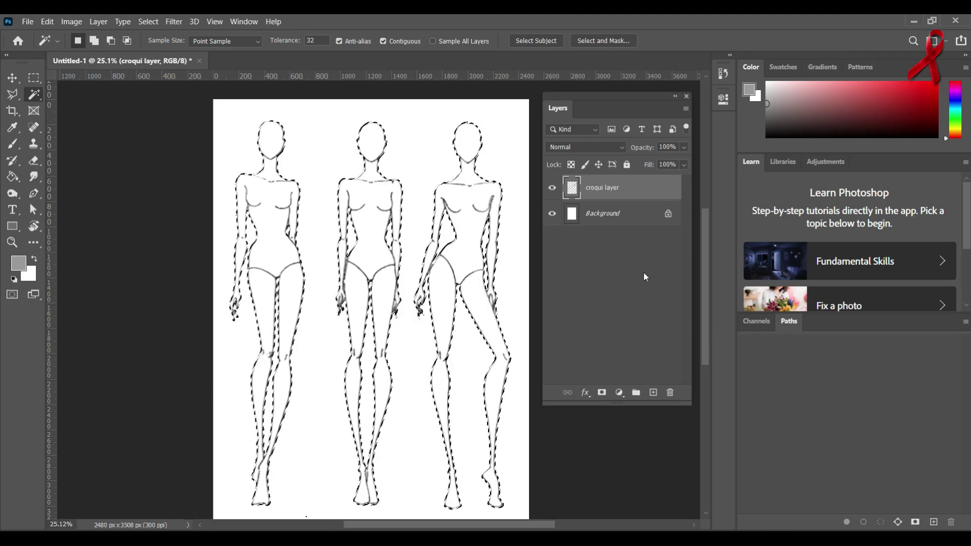
Step: Create a new layer named "body color" and place it directly beneath the croqui layer
left_click(653, 393)
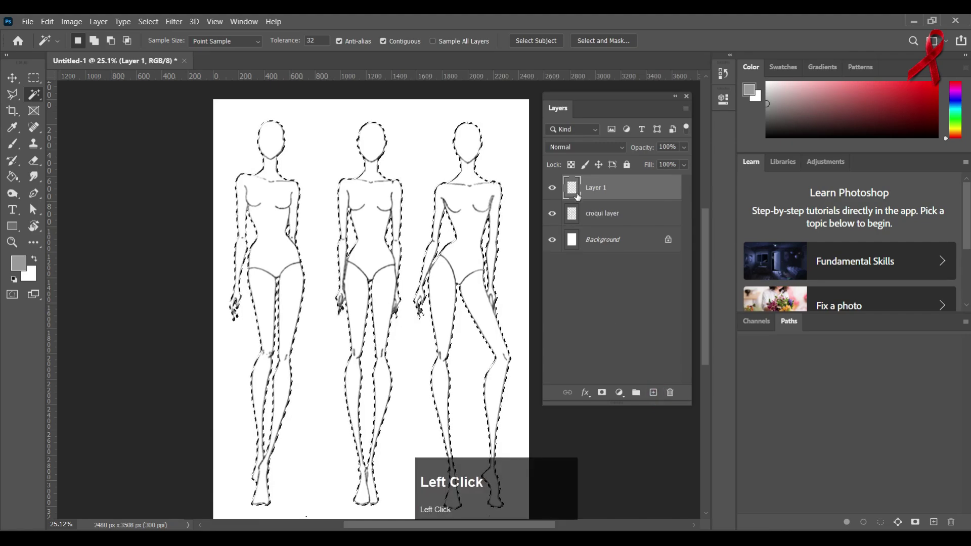
double_click(596, 188)
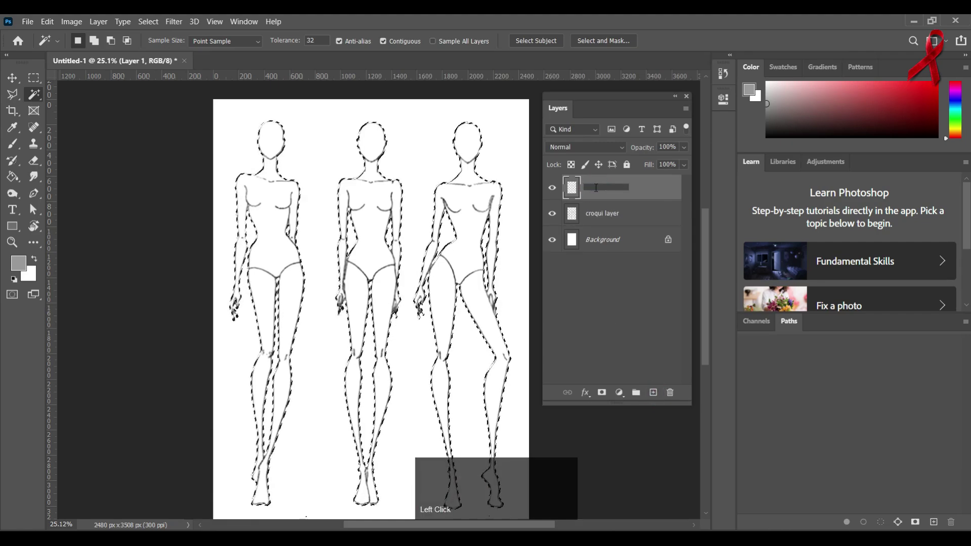
type("body color")
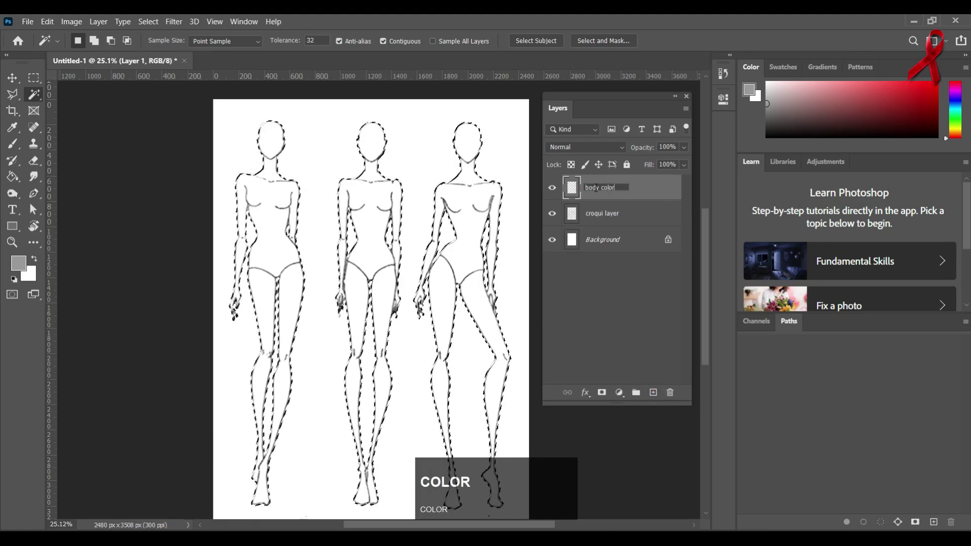
left_click_drag(595, 197, 599, 232)
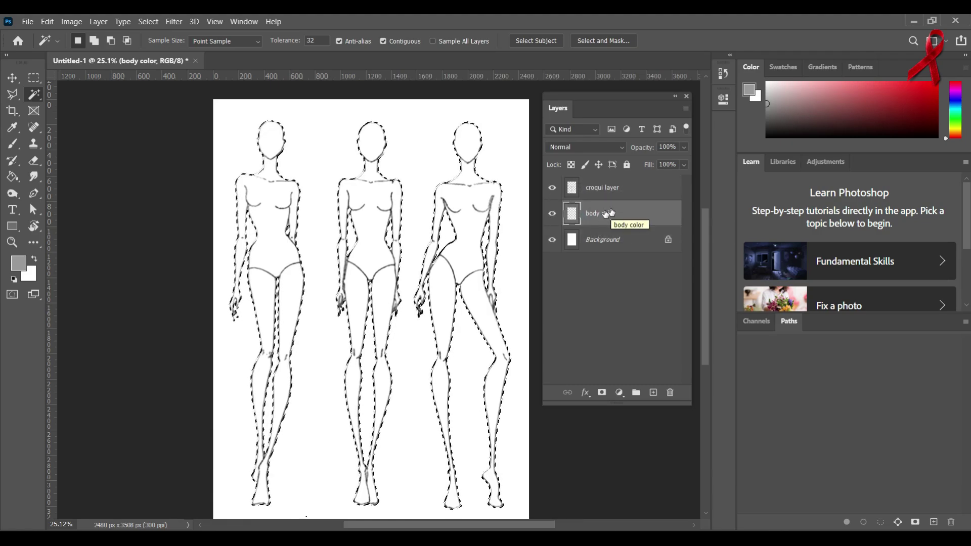
Step: Choose the Brush tool and set the foreground colour to a light peach skin tone
left_click(12, 144)
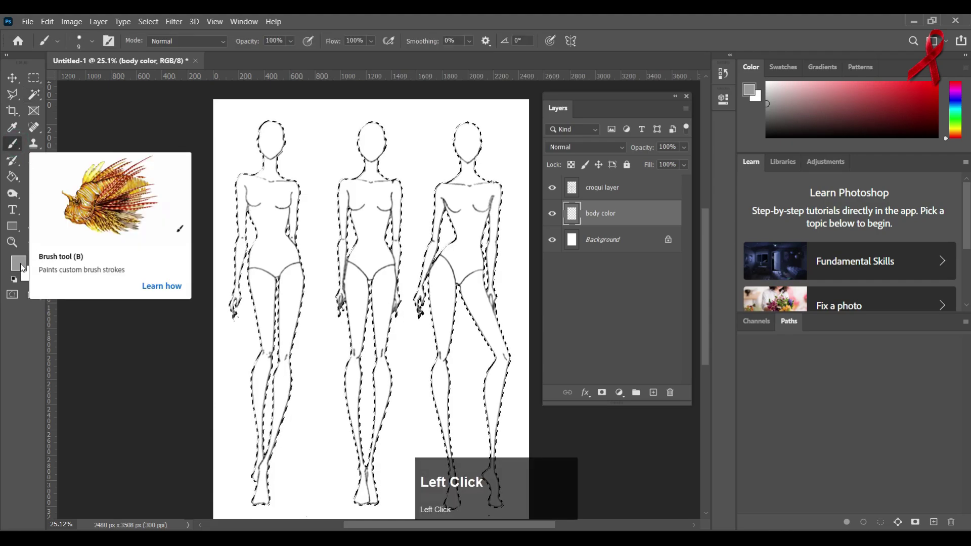
left_click(20, 262)
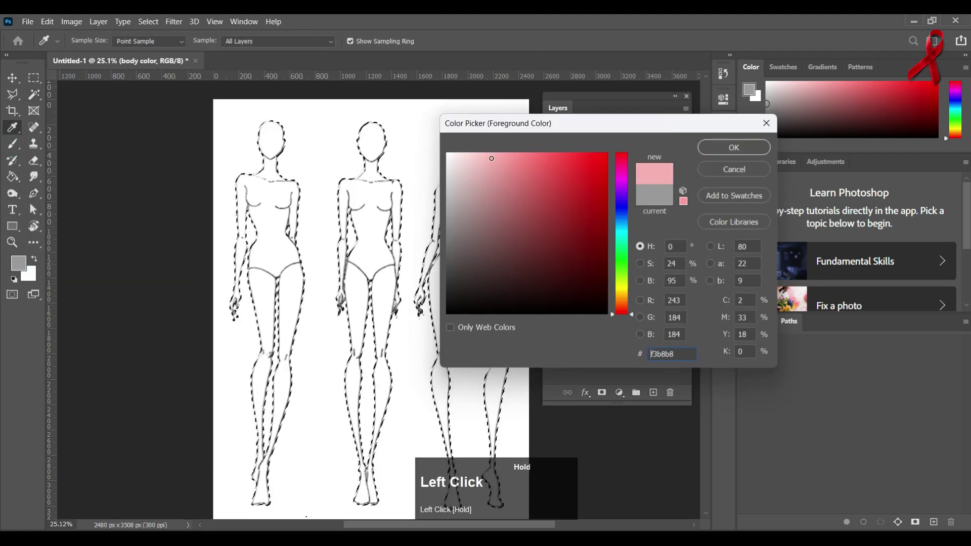
left_click(613, 310)
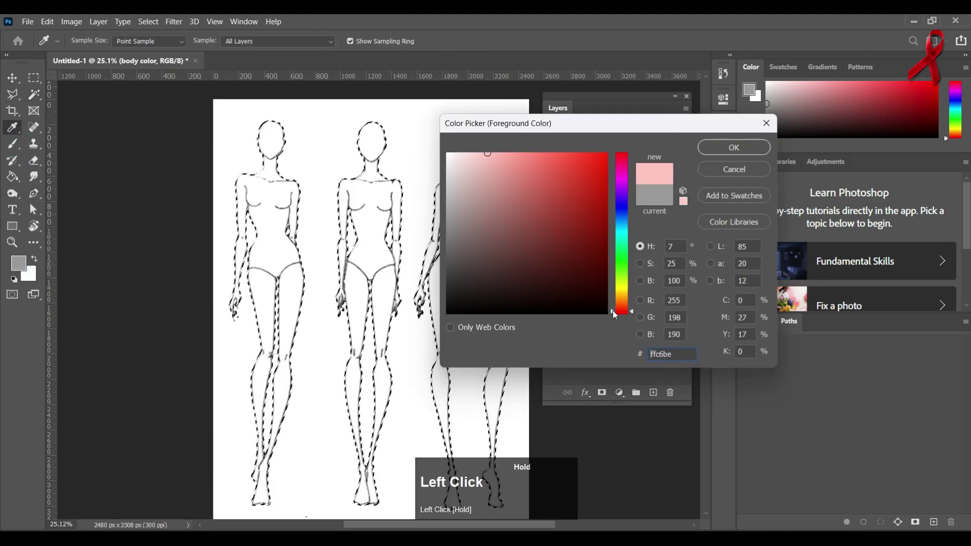
left_click(486, 158)
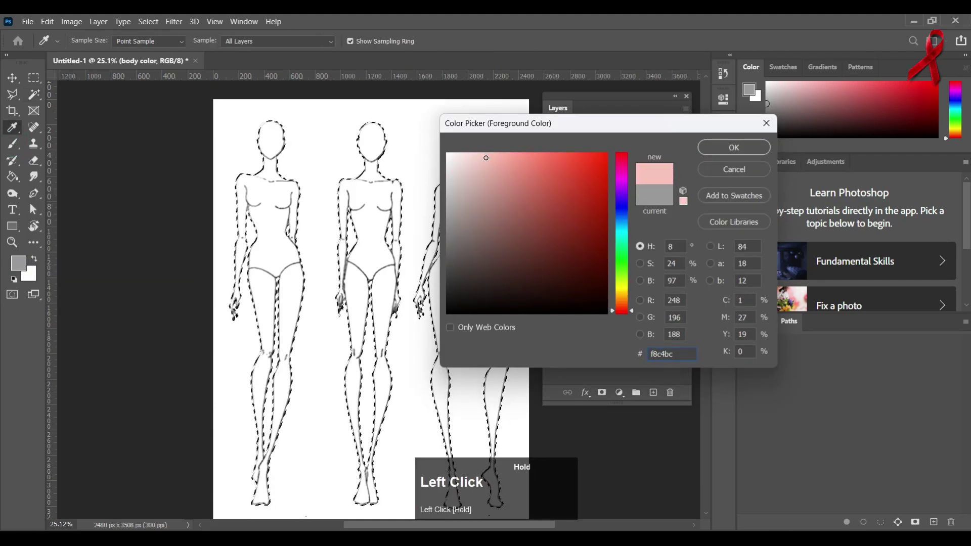
left_click(718, 149)
Step: Enlarge the brush to 1000 px, paint the skin tone over all three selected figures, and deselect
key("bracketright")
key("bracketright")
key("bracketright")
key("bracketright")
key("bracketright")
key("bracketright")
key("bracketright")
key("bracketright")
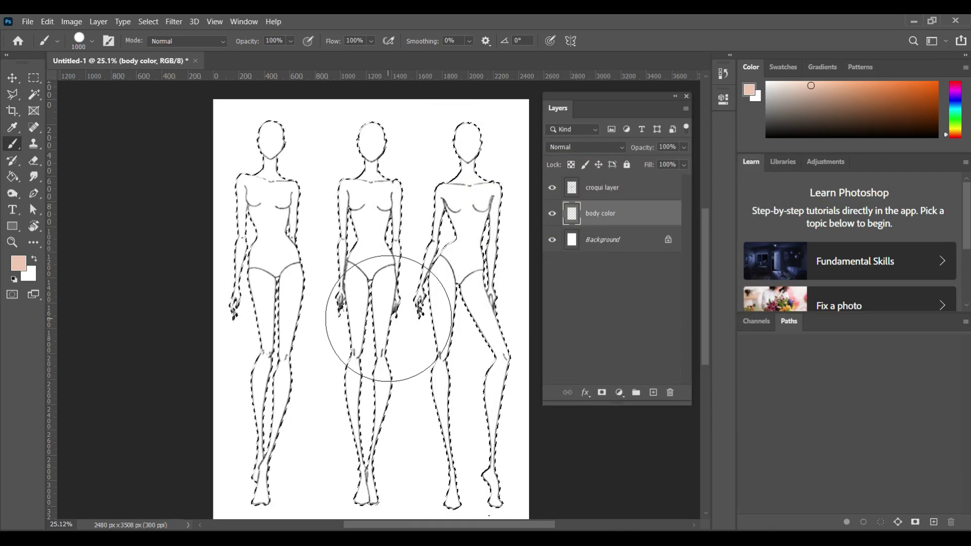
left_click(388, 316)
mouse_move(304, 167)
left_mouse_down()
mouse_move(494, 185)
mouse_move(297, 345)
mouse_move(467, 369)
mouse_move(296, 425)
mouse_move(370, 477)
mouse_move(507, 490)
mouse_move(413, 475)
mouse_move(440, 376)
left_mouse_up()
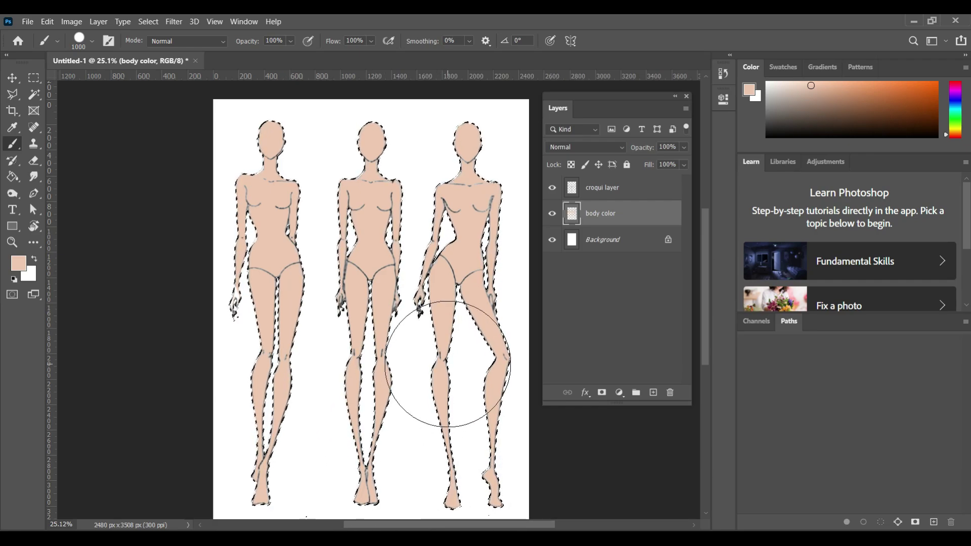
key("ctrl")
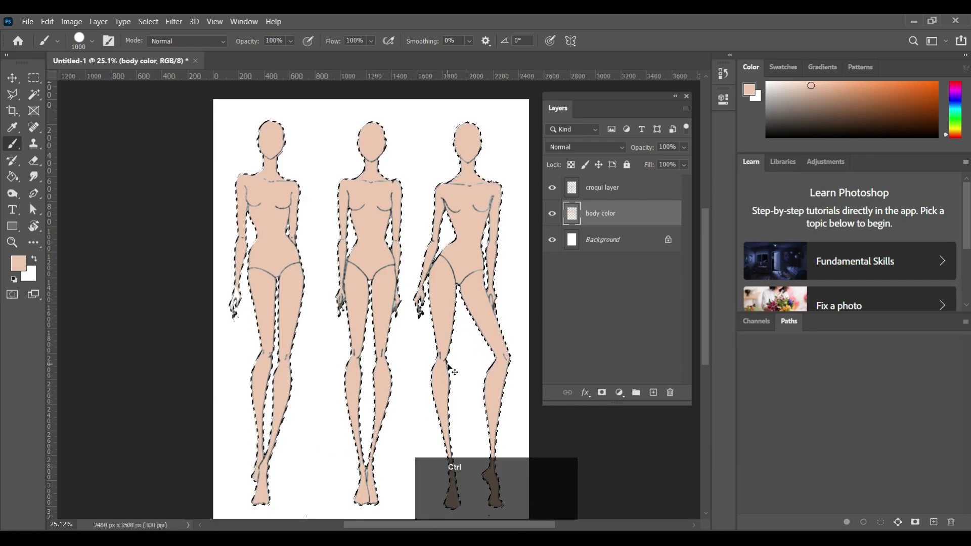
key("ctrl+d")
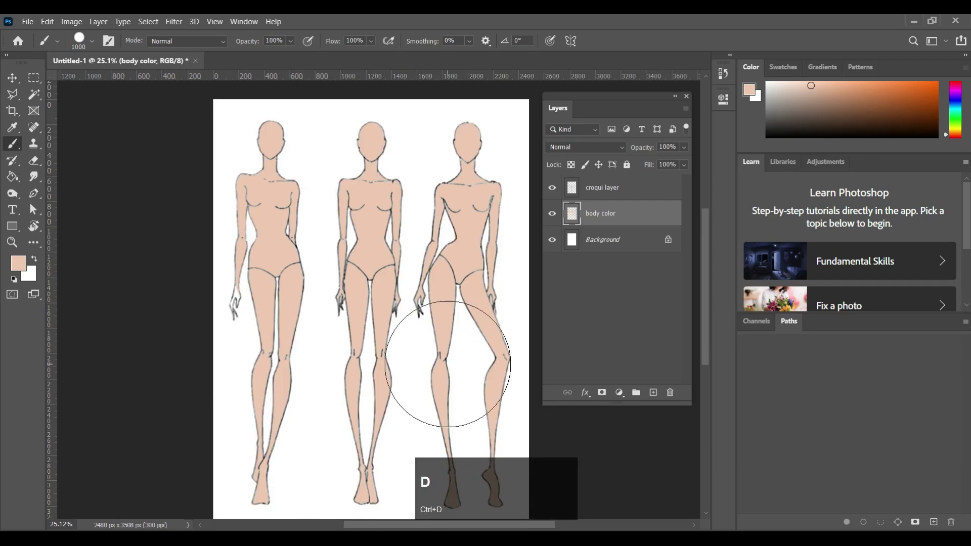
Step: Set the croqui layer's blend mode to Multiply
left_click(611, 191)
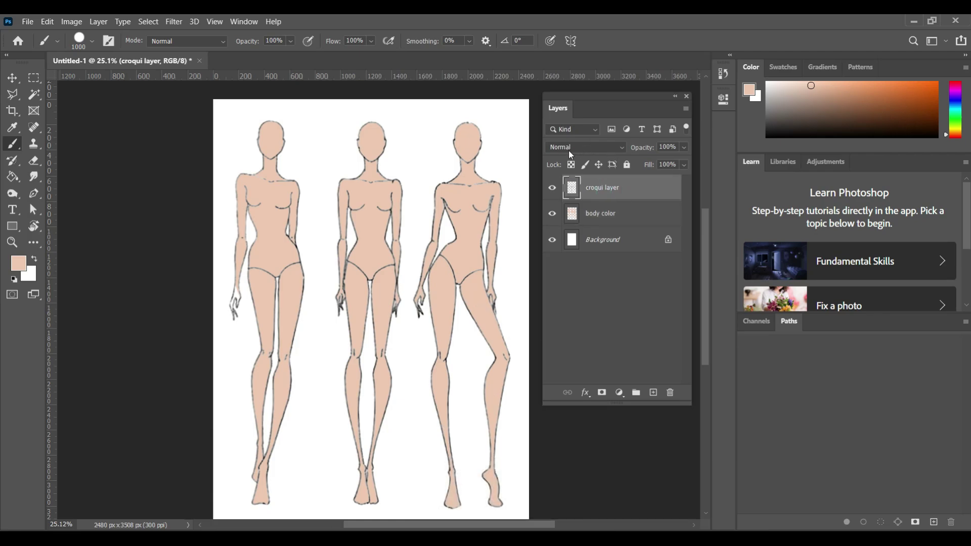
left_click(569, 147)
left_click(569, 197)
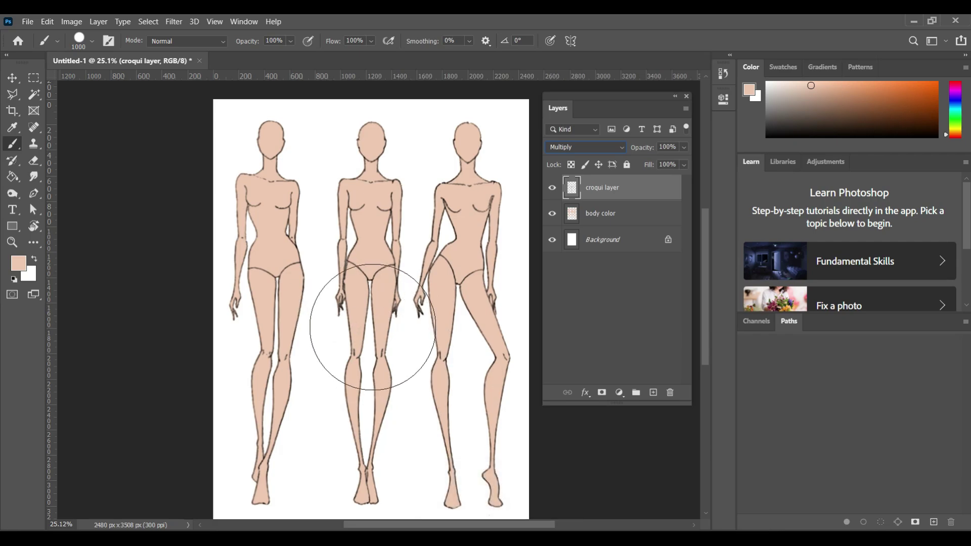
key("v")
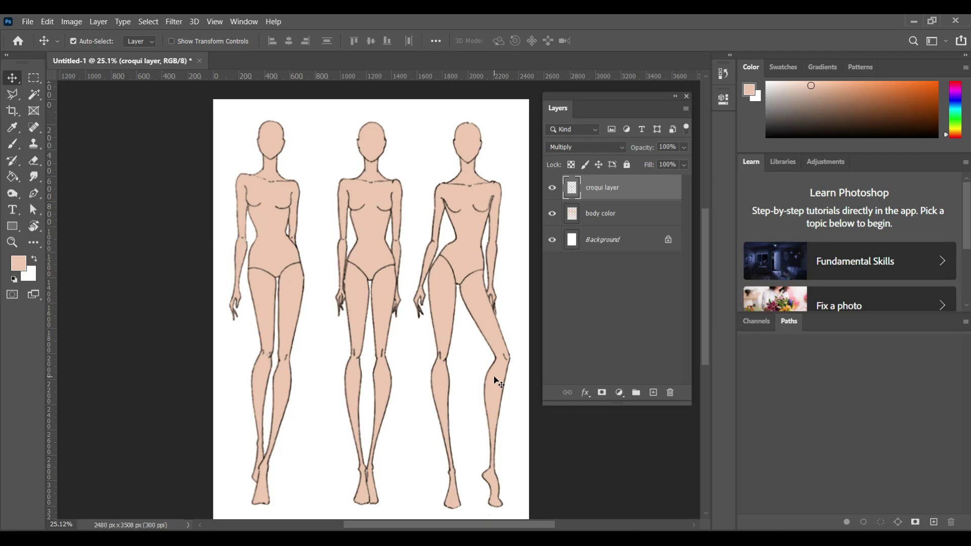
key("b")
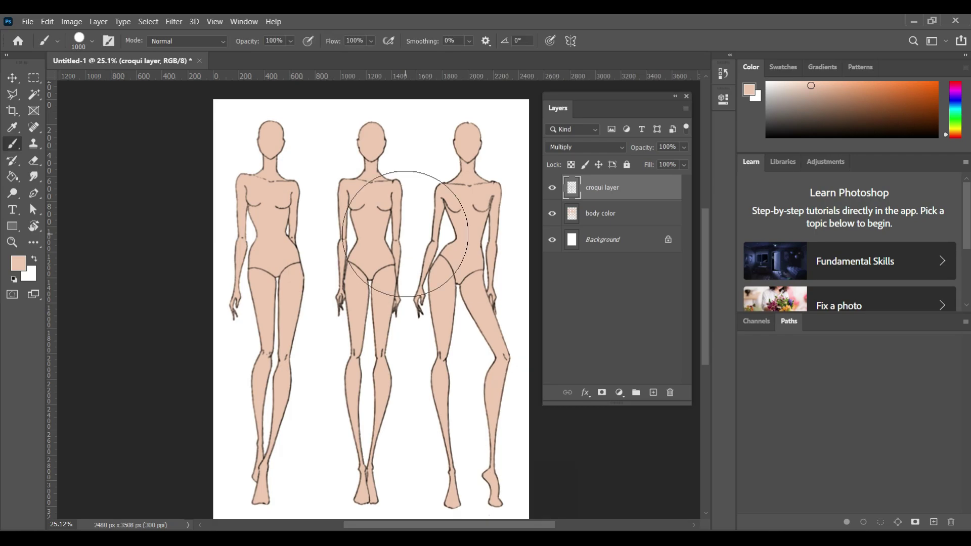
Step: Switch to the Burn tool and make the body color layer active
right_click(13, 196)
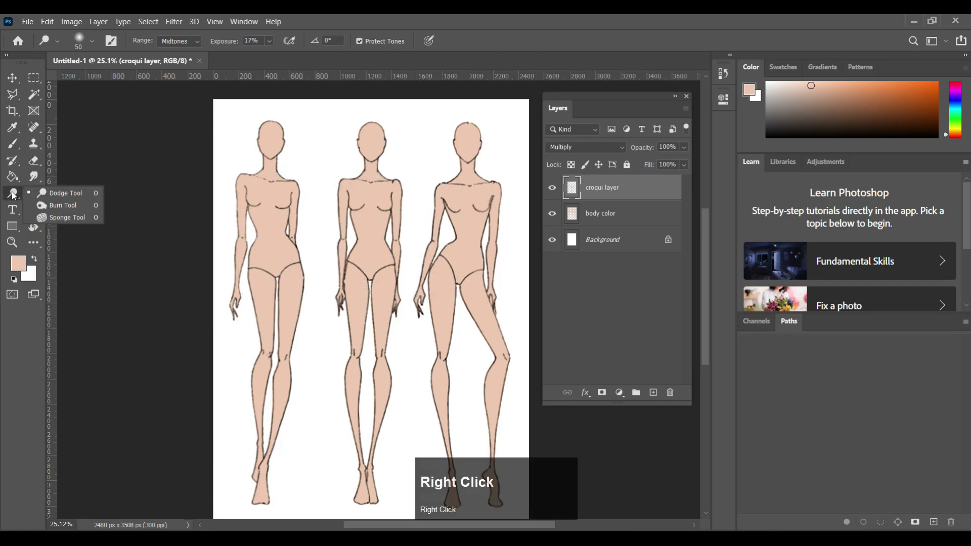
left_click(56, 204)
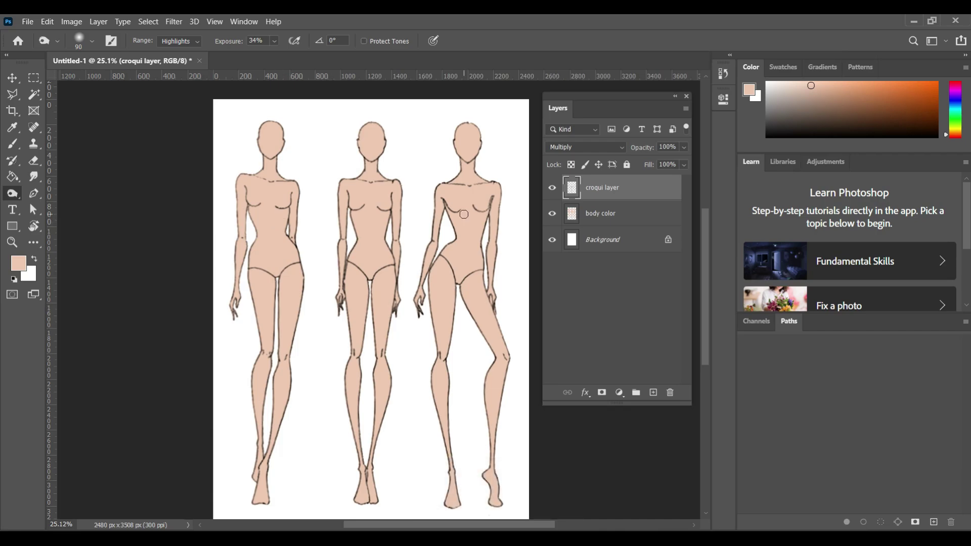
left_click(627, 215)
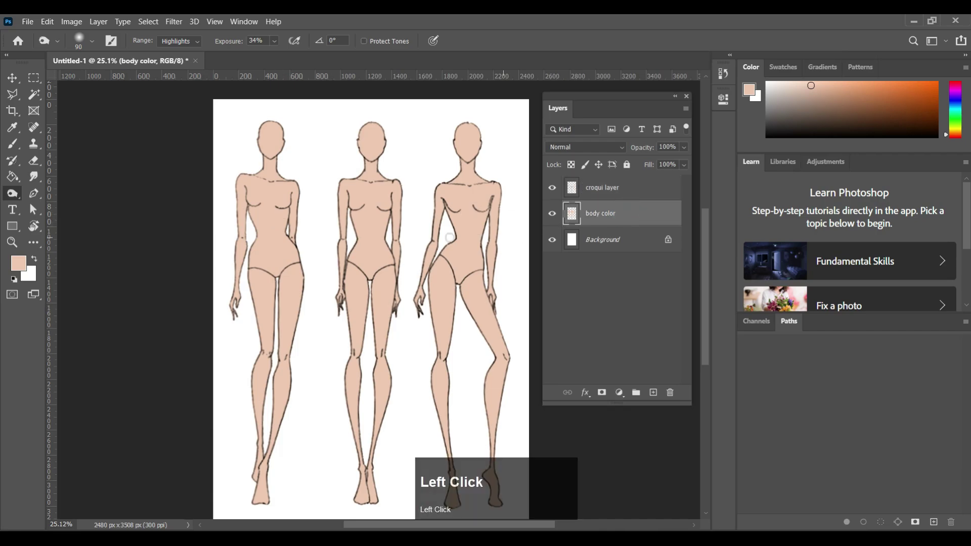
Step: Try burn strokes on the middle figure's torso, switching between the Highlights, Midtones and Shadows ranges and undoing the test marks
left_click(375, 223)
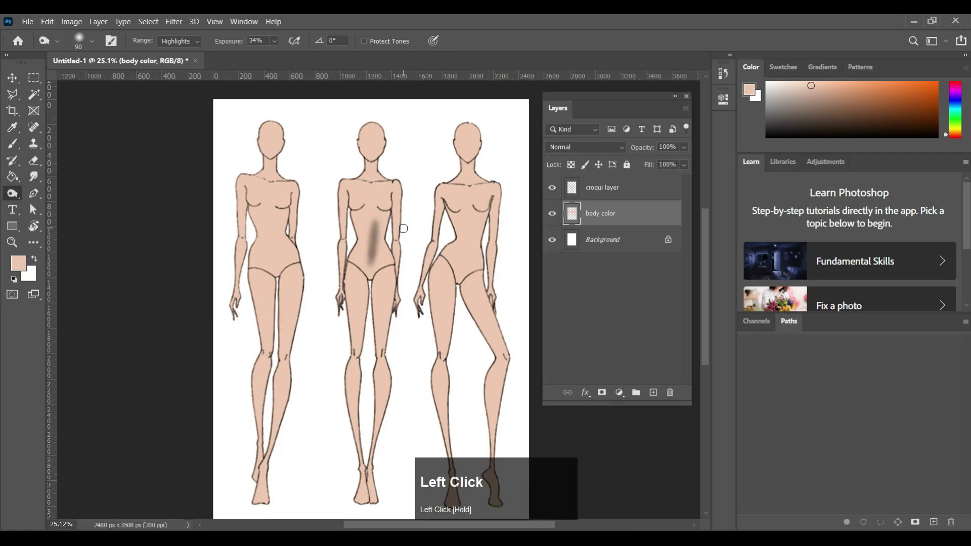
key("ctrl+z")
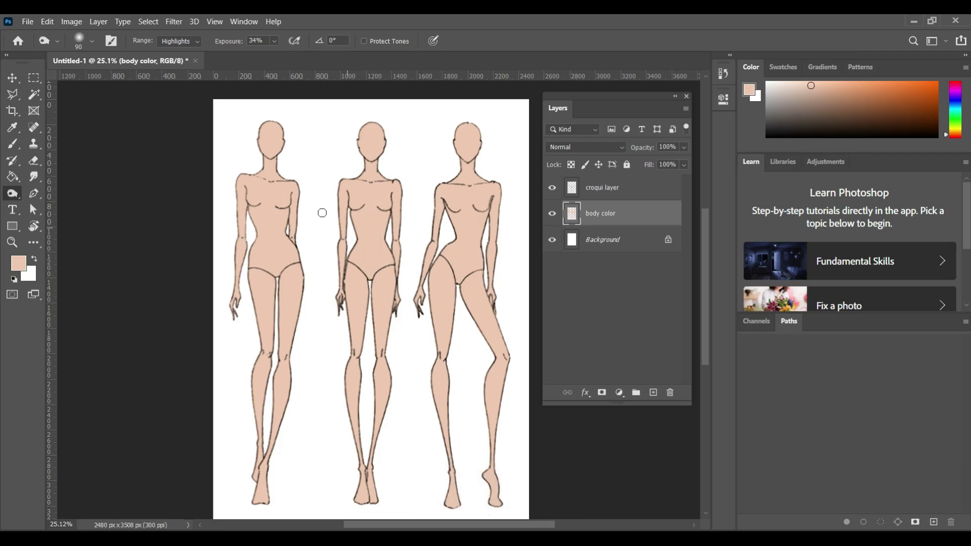
left_click(197, 41)
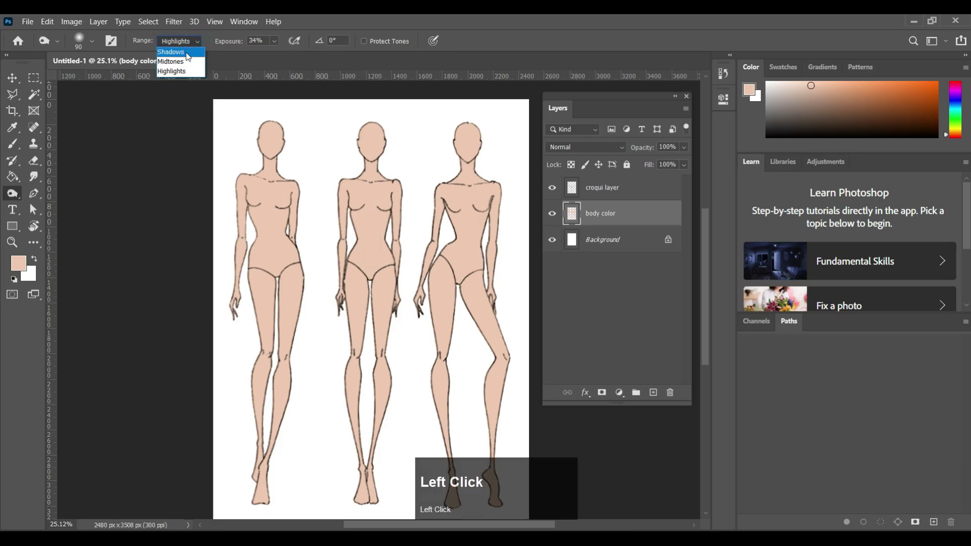
left_click(178, 61)
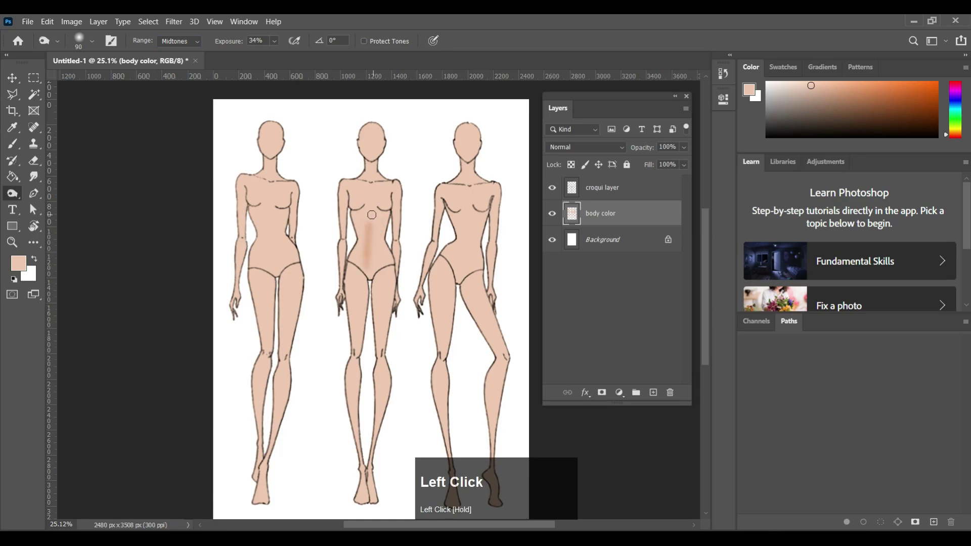
left_click(198, 42)
left_click(194, 52)
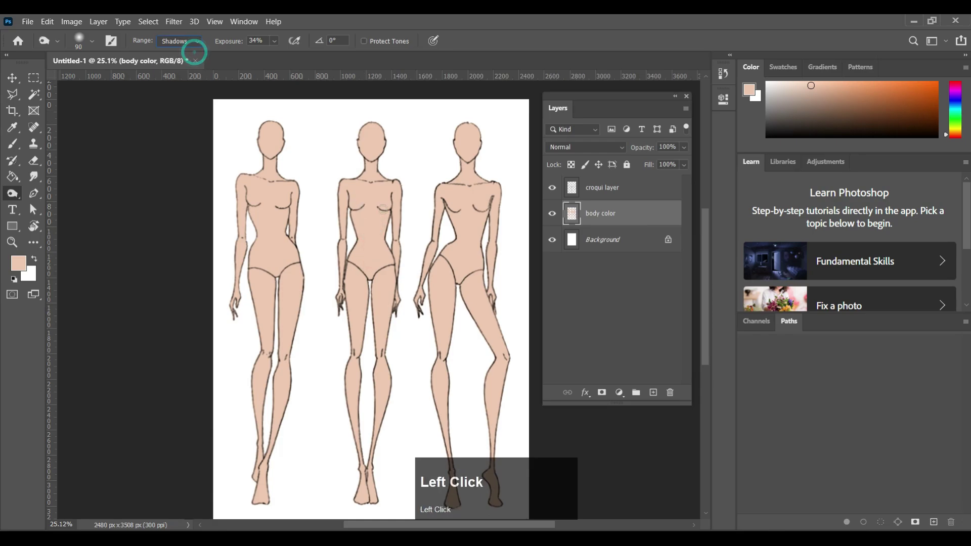
key("ctrl+z")
left_click(194, 41)
left_click(192, 68)
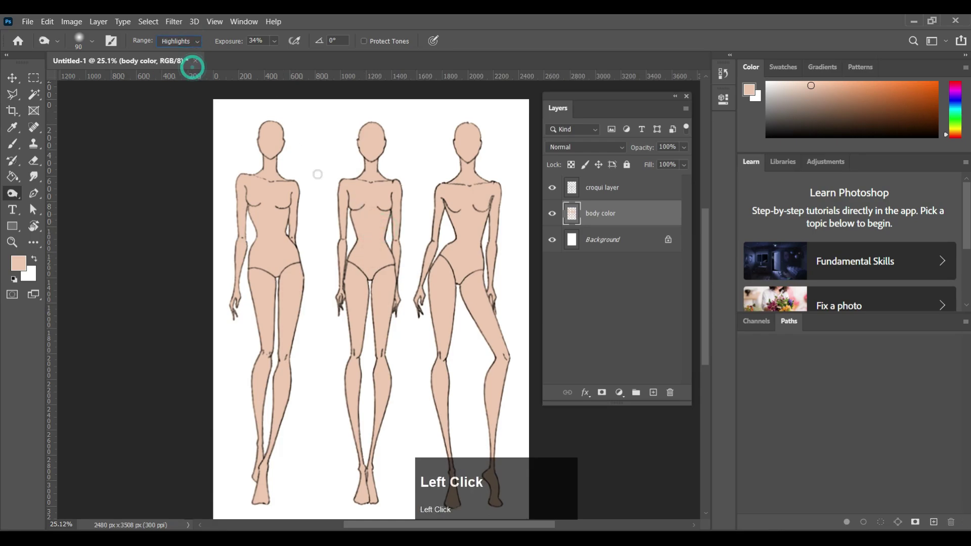
key("ctrl+z")
Step: Set the Burn tool's range to Midtones
left_click(201, 41)
left_click(192, 60)
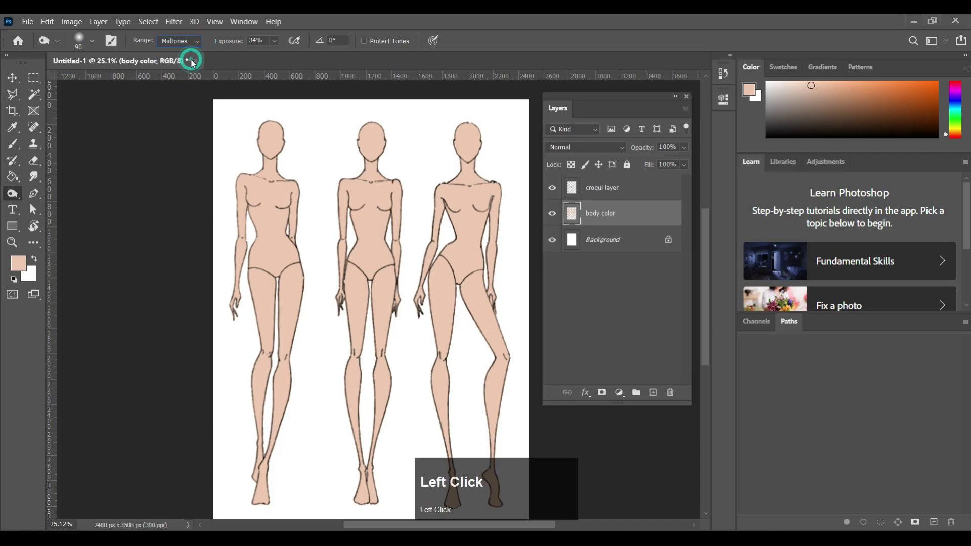
Step: Try a burn stroke at 100% exposure down the middle figure's chest and torso, then undo it
left_click(275, 40)
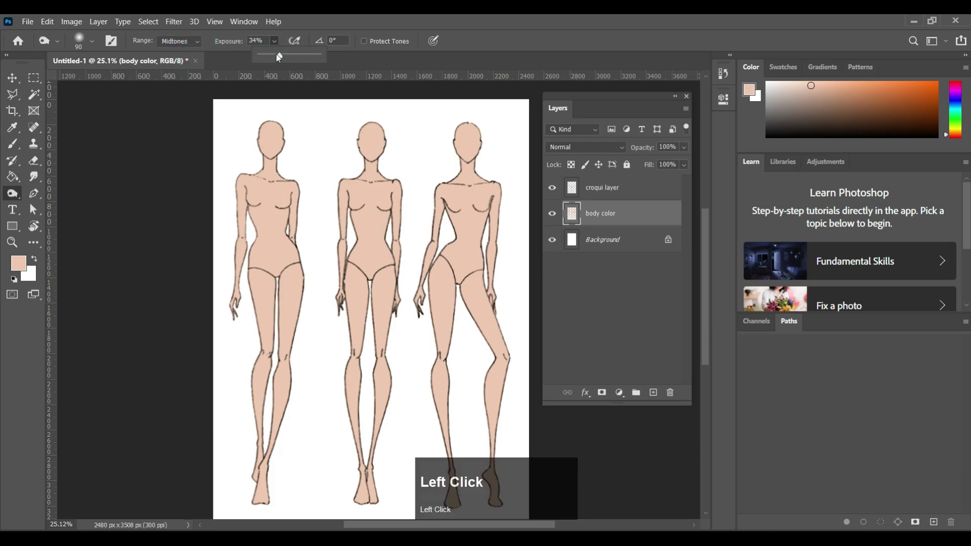
left_click_drag(277, 54, 325, 55)
mouse_move(371, 177)
left_mouse_down()
mouse_move(372, 214)
mouse_move(388, 151)
left_mouse_up()
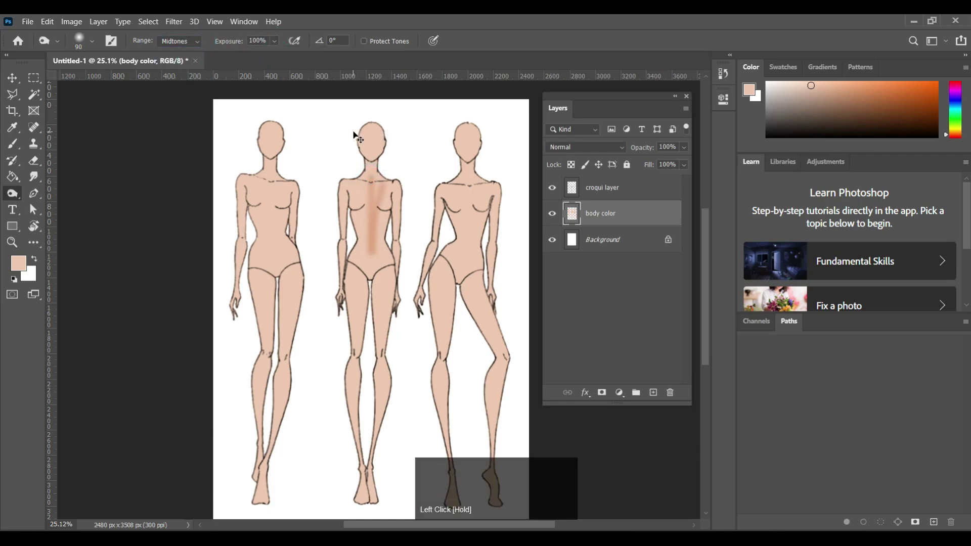
key("ctrl+z")
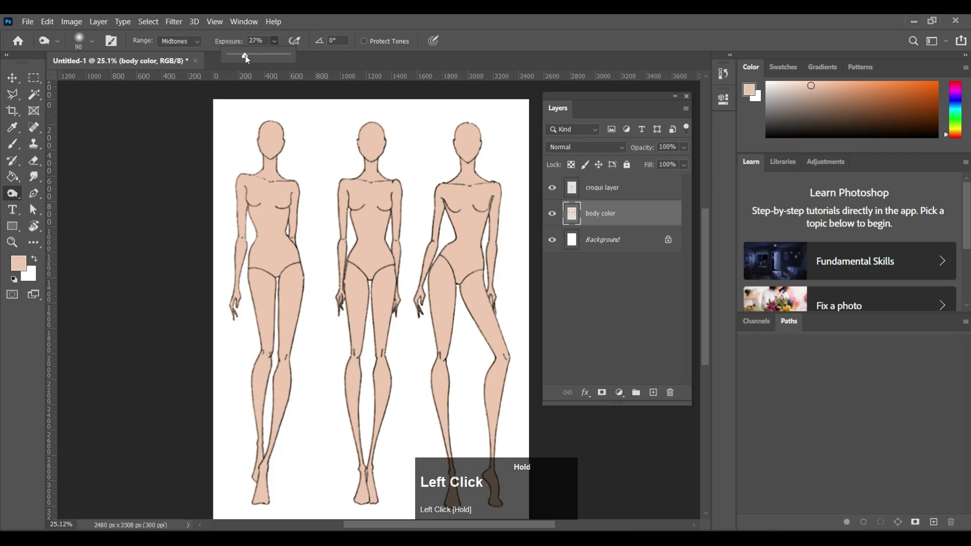
Step: Set the burn exposure to 33% and pick the Soft Round brush
left_click_drag(245, 56, 248, 56)
right_click(413, 221)
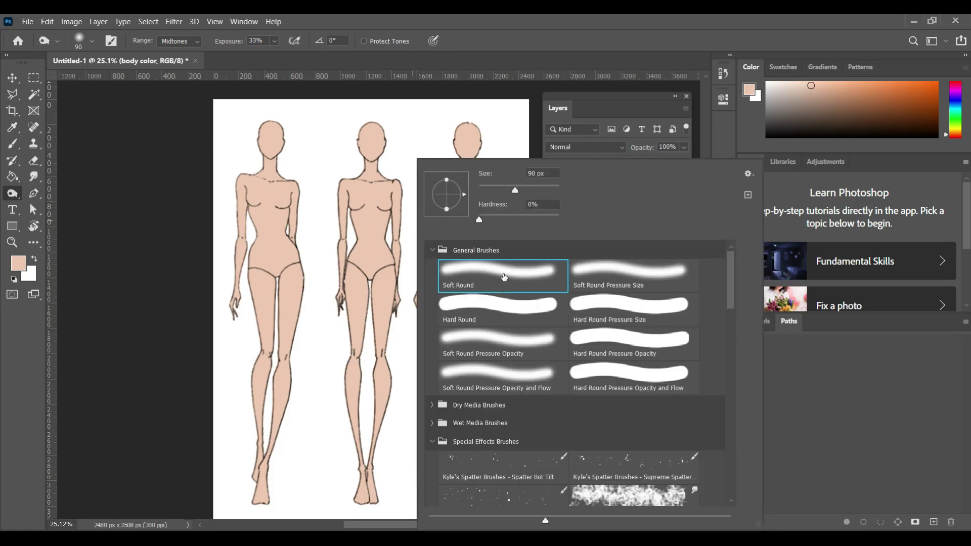
left_click(502, 274)
left_click(406, 270)
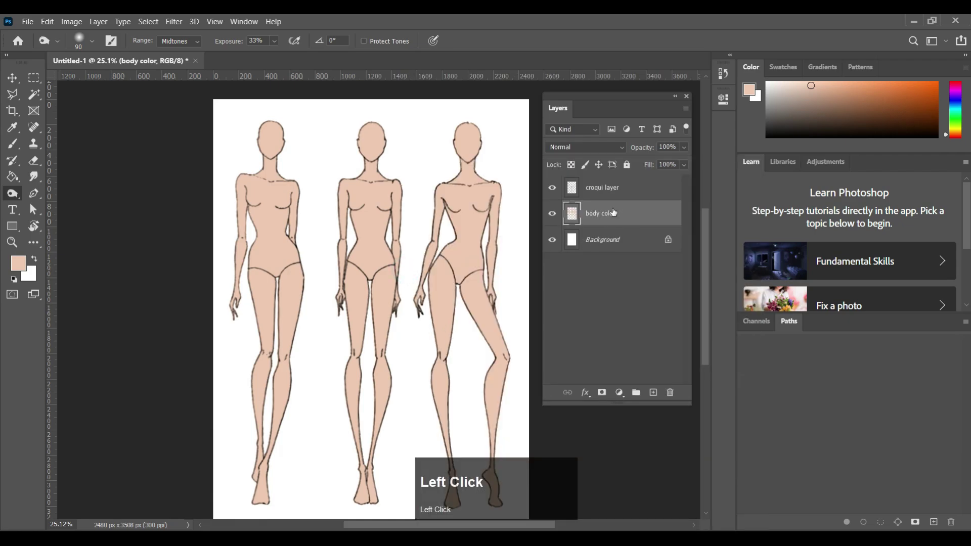
Step: Burn shading along the middle figure's right-hand arm, reducing the brush to 60 px, and continue under the adjacent breast and side of the torso
scroll(426, 202, "up", 3)
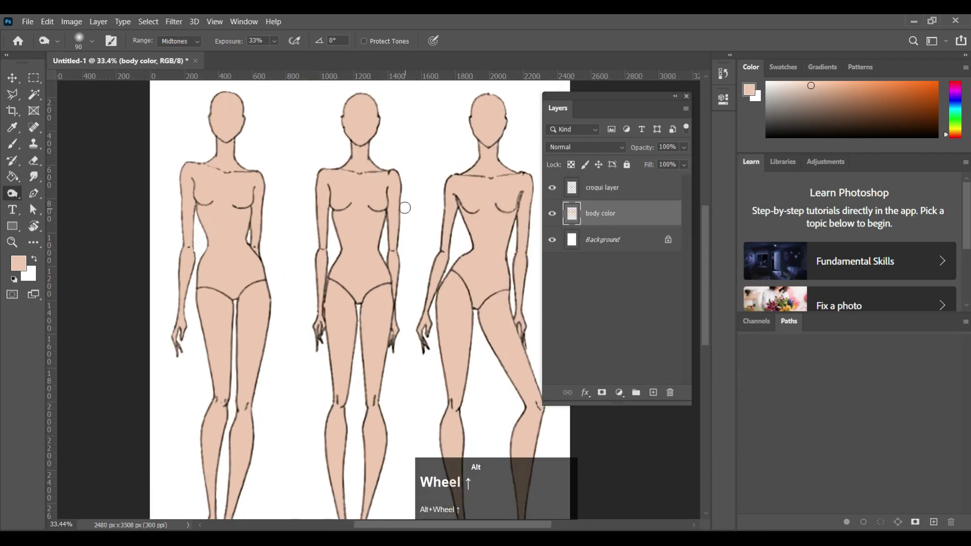
left_click_drag(376, 124, 390, 167)
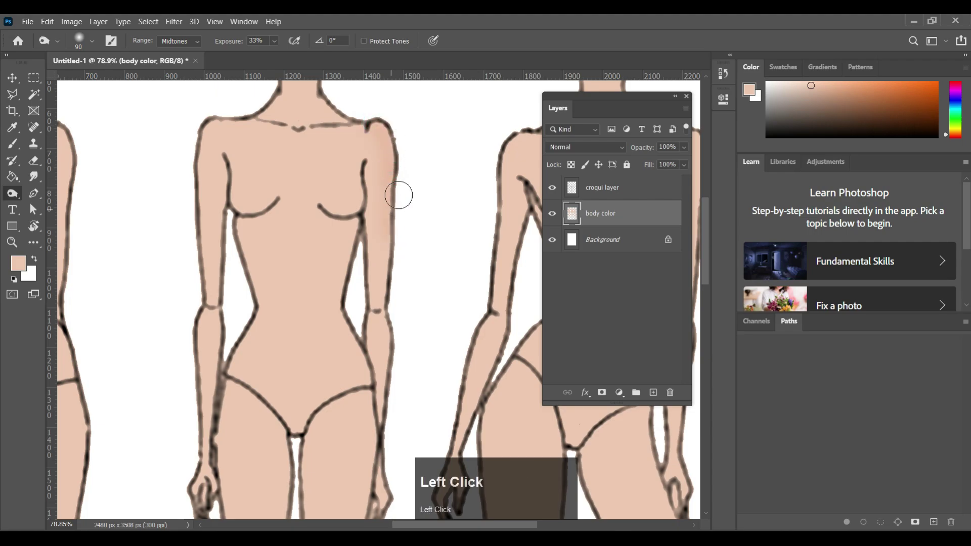
left_click_drag(393, 238, 399, 229)
key("[")
key("[")
key("[")
mouse_move(392, 268)
left_mouse_down()
mouse_move(389, 359)
mouse_move(366, 209)
left_mouse_up()
scroll(366, 208, "up", 1)
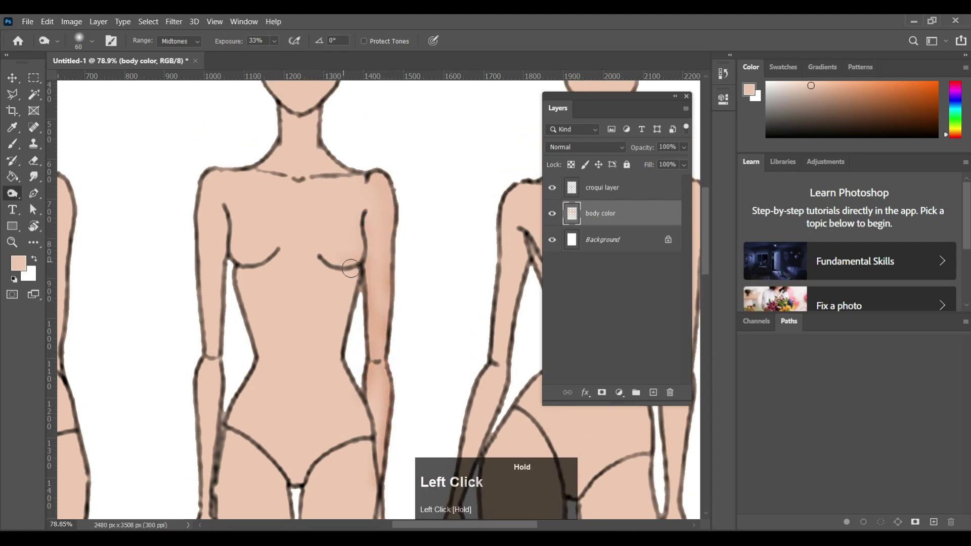
mouse_move(349, 270)
left_mouse_down()
mouse_move(377, 183)
mouse_move(392, 334)
mouse_move(366, 369)
left_mouse_up()
Step: Burn shading around the edges of the middle figure's head and down both sides of the neck
scroll(393, 312, "down", 1)
scroll(390, 297, "down", 2)
scroll(390, 297, "up", 5)
left_click_drag(316, 101, 308, 199)
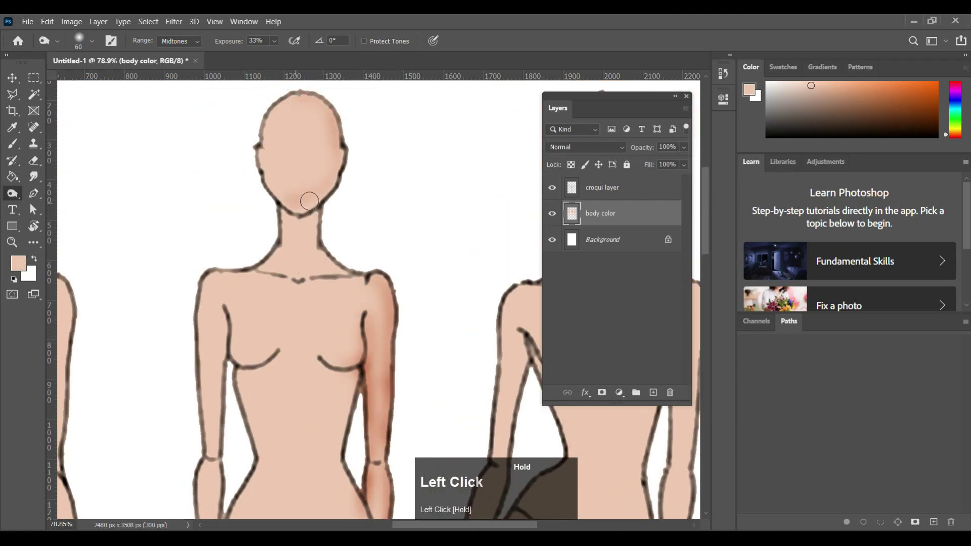
mouse_move(283, 110)
left_mouse_down()
mouse_move(321, 212)
mouse_move(374, 281)
left_mouse_up()
mouse_move(269, 144)
left_mouse_down()
mouse_move(311, 203)
mouse_move(284, 248)
left_mouse_up()
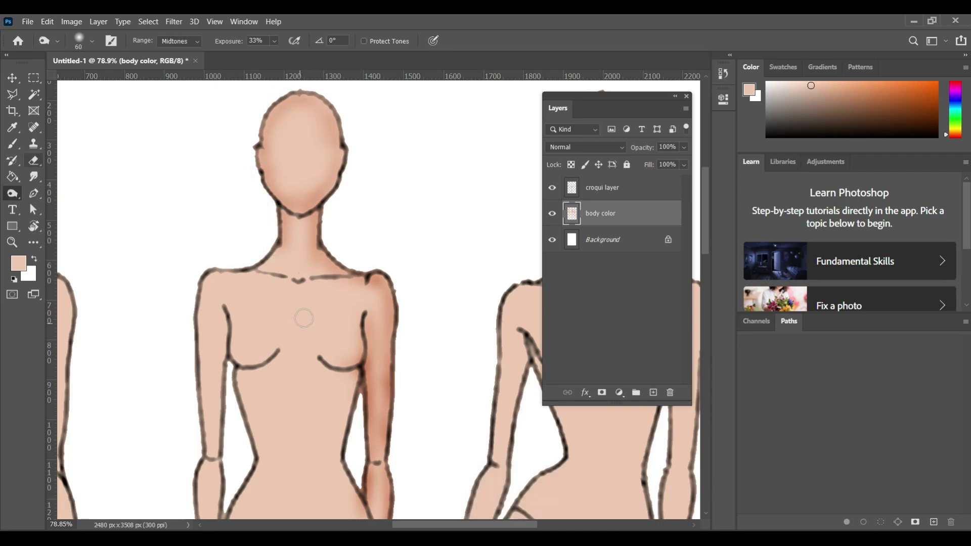
Step: Burn the middle figure's left-hand shoulder and outer arm, and shade around both breasts
left_click_drag(256, 277, 210, 293)
scroll(210, 293, "down", 1)
mouse_move(205, 251)
left_mouse_down()
mouse_move(206, 394)
mouse_move(216, 423)
left_mouse_up()
mouse_move(234, 279)
left_mouse_down()
mouse_move(276, 333)
mouse_move(247, 333)
left_mouse_up()
mouse_move(363, 291)
left_mouse_down()
mouse_move(338, 336)
mouse_move(318, 328)
left_mouse_up()
left_click_drag(356, 266, 356, 314)
Step: Burn shading along the inner edge of the middle figure's left-hand arm and down the forearm to the hand, resizing the brush as needed
key("bracketleft")
key("bracketleft")
key("bracketleft")
mouse_move(257, 236)
left_mouse_down()
mouse_move(354, 237)
mouse_move(206, 237)
mouse_move(218, 375)
left_mouse_up()
scroll(223, 243, "down", 3)
key("bracketright")
key("bracketright")
key("bracketright")
scroll(215, 374, "down", 2)
left_click_drag(196, 313, 195, 456)
left_click_drag(223, 275, 214, 452)
left_click_drag(206, 277, 205, 387)
Step: Burn the sides of the middle figure's torso, waist and hips with a larger brush, undoing one stray stroke
scroll(209, 304, "up", 1)
key("bracketright")
key("bracketright")
left_click_drag(245, 207, 259, 323)
mouse_move(261, 319)
left_mouse_down()
mouse_move(241, 353)
mouse_move(225, 436)
left_mouse_up()
scroll(283, 354, "down", 1)
mouse_move(356, 186)
left_mouse_down()
mouse_move(351, 250)
mouse_move(340, 265)
mouse_move(362, 403)
mouse_move(356, 274)
left_mouse_up()
scroll(339, 265, "up", 1)
scroll(364, 283, "up", 1)
key("ctrl+z")
scroll(258, 339, "down", 1)
mouse_move(240, 380)
left_mouse_down()
mouse_move(283, 413)
mouse_move(352, 390)
mouse_move(299, 418)
left_mouse_up()
Step: Enlarge the brush to 80 px and burn both edges of the middle figure's left-hand thigh
scroll(299, 418, "down", 6)
scroll(265, 304, "up", 2)
key("bracketright")
key("bracketright")
left_click_drag(265, 174, 275, 406)
mouse_move(305, 209)
left_mouse_down()
mouse_move(308, 308)
mouse_move(287, 450)
left_mouse_up()
mouse_move(272, 185)
left_mouse_down()
mouse_move(259, 173)
mouse_move(267, 349)
left_mouse_up()
left_click_drag(311, 208, 282, 485)
Step: Burn shading down the middle figure's left-hand lower leg from the knee to the foot
scroll(282, 486, "down", 3)
left_click_drag(292, 314, 293, 379)
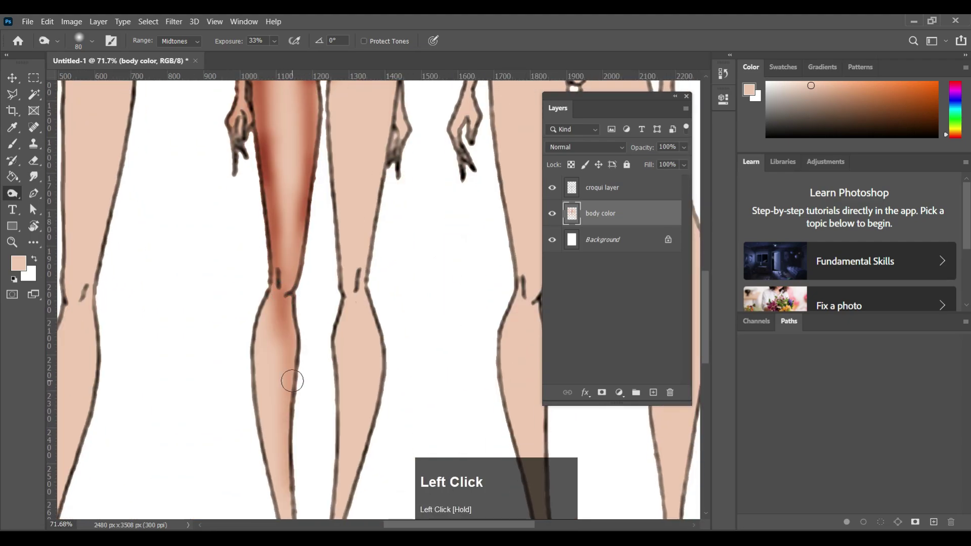
scroll(293, 380, "down", 3)
mouse_move(261, 281)
left_mouse_down()
mouse_move(266, 175)
mouse_move(297, 480)
mouse_move(308, 496)
mouse_move(324, 417)
left_mouse_up()
scroll(306, 413, "down", 2)
Step: Burn the middle figure's right-hand thigh, and deepen the shading on the torso sides, shoulders and neck
scroll(338, 227, "up", 5)
mouse_move(378, 205)
left_mouse_down()
mouse_move(353, 411)
mouse_move(341, 243)
mouse_move(330, 268)
mouse_move(340, 403)
left_mouse_up()
mouse_move(372, 213)
left_mouse_down()
mouse_move(373, 284)
mouse_move(355, 369)
left_mouse_up()
scroll(337, 431, "up", 5)
left_click_drag(348, 188, 351, 282)
left_click_drag(296, 202, 298, 296)
left_click_drag(291, 176, 282, 161)
left_click_drag(361, 152, 331, 176)
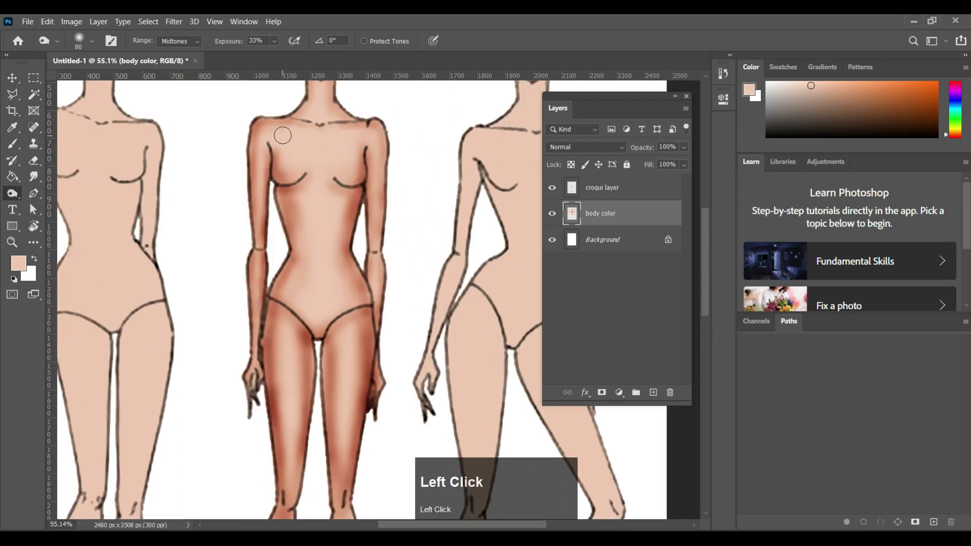
scroll(282, 135, "up", 4)
left_click_drag(305, 125, 339, 146)
Step: Burn the edges of the middle figure's right-hand lower leg and deepen the shading on both calves
scroll(405, 176, "down", 3)
scroll(377, 304, "down", 4)
scroll(373, 314, "up", 5)
mouse_move(368, 202)
left_mouse_down()
mouse_move(353, 401)
mouse_move(327, 475)
mouse_move(323, 445)
left_mouse_up()
mouse_move(324, 203)
left_mouse_down()
mouse_move(319, 426)
mouse_move(329, 204)
left_mouse_up()
left_click_drag(366, 187, 336, 408)
scroll(324, 303, "down", 1)
left_click_drag(308, 243, 298, 417)
scroll(308, 364, "down", 5)
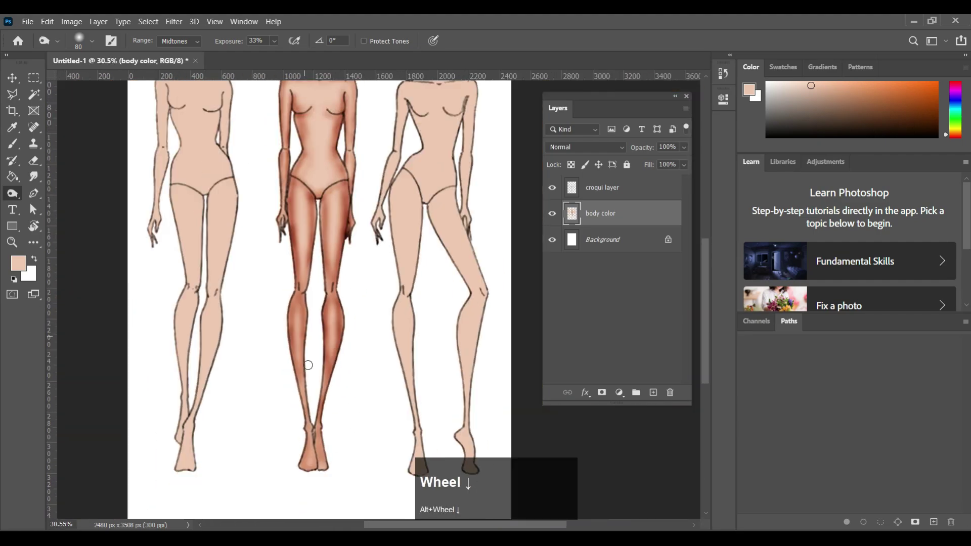
Step: Deepen the burn shading on the middle figure's torso sides, along the tops of the thighs and around the chest
scroll(324, 152, "up", 4)
left_click_drag(349, 189, 343, 271)
left_click_drag(272, 203, 277, 258)
left_click_drag(318, 331, 356, 309)
left_click_drag(258, 313, 290, 340)
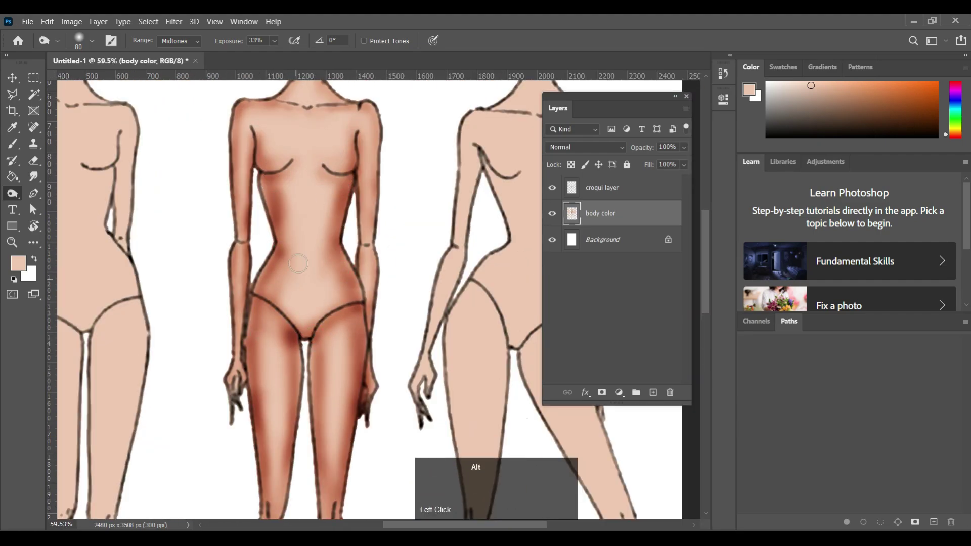
scroll(301, 260, "up", 2)
left_click_drag(358, 186, 358, 180)
scroll(359, 192, "down", 4)
scroll(394, 157, "up", 5)
mouse_move(332, 146)
left_mouse_down()
mouse_move(314, 178)
mouse_move(323, 154)
mouse_move(360, 183)
left_mouse_up()
Step: Burn extra shading onto the middle figure's feet, ankles and lower shins
scroll(324, 182, "down", 3)
scroll(334, 167, "up", 2)
scroll(357, 185, "down", 5)
scroll(368, 455, "up", 6)
left_click_drag(360, 365, 366, 428)
left_click_drag(394, 363, 425, 430)
scroll(405, 385, "down", 5)
scroll(400, 365, "up", 3)
left_click_drag(397, 333, 388, 280)
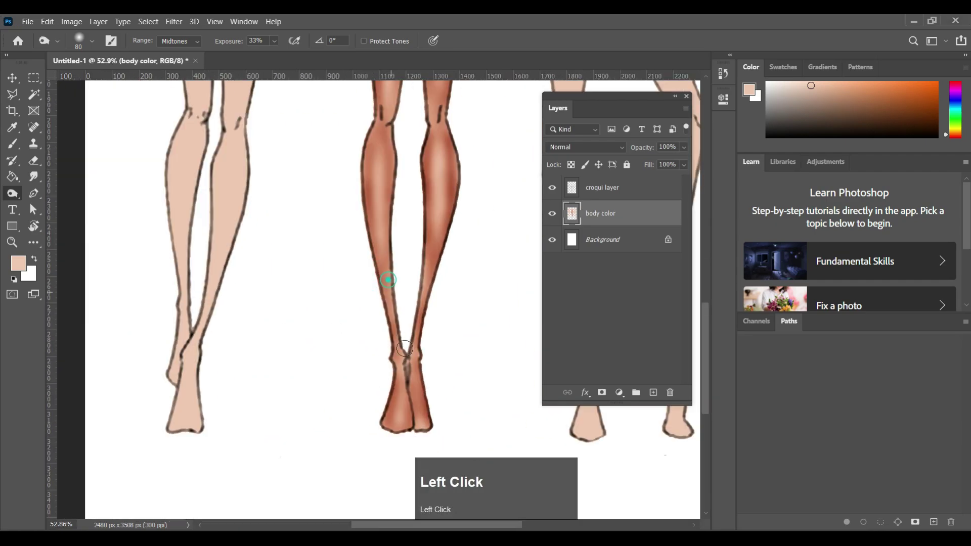
scroll(405, 293, "down", 4)
scroll(460, 340, "up", 2)
scroll(426, 311, "down", 2)
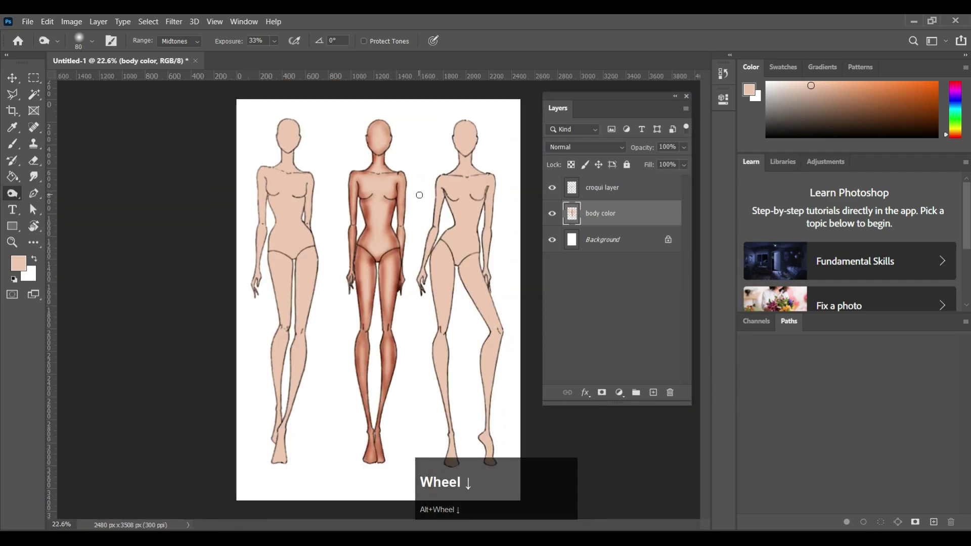
scroll(419, 195, "up", 1)
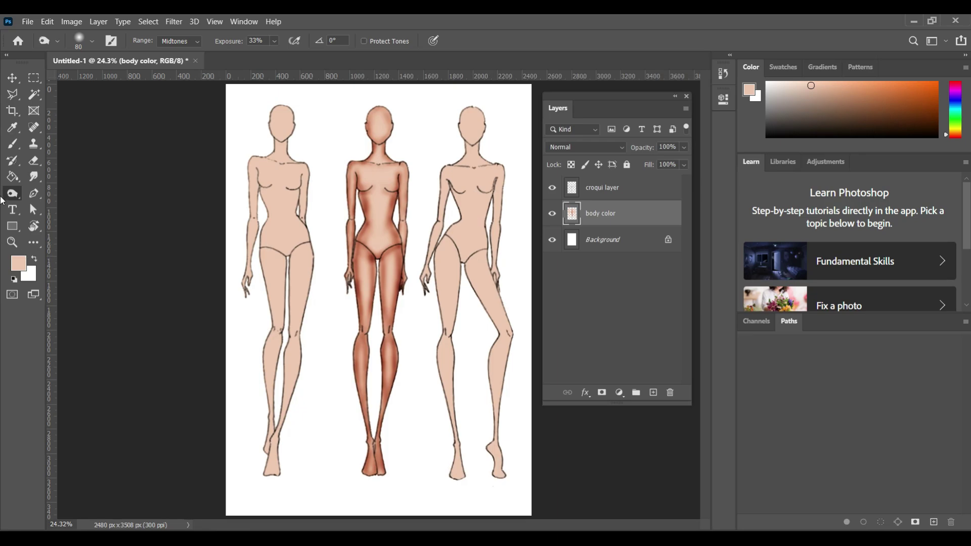
Step: Switch to the Dodge tool and lighten the middle figure's face and neck, reducing the brush to 45 px
right_click(11, 195)
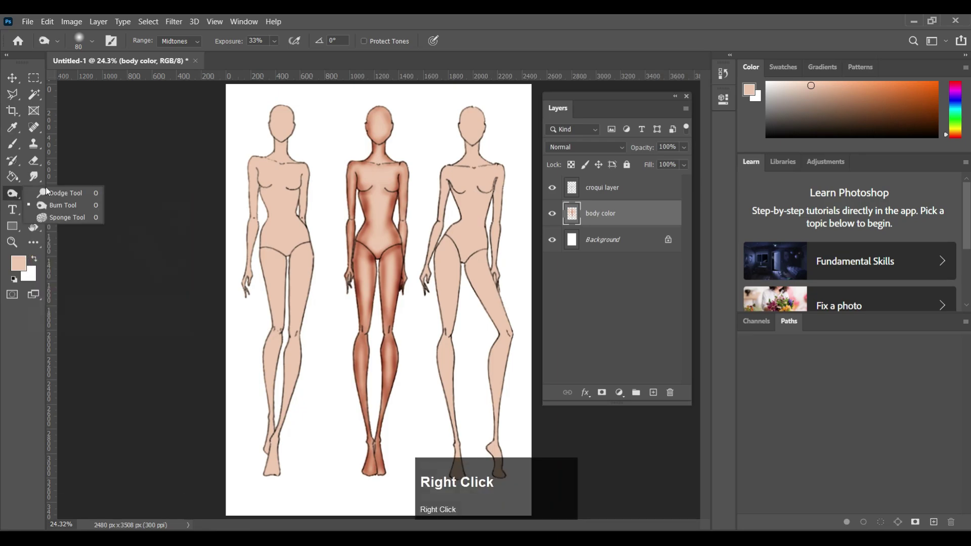
left_click(57, 192)
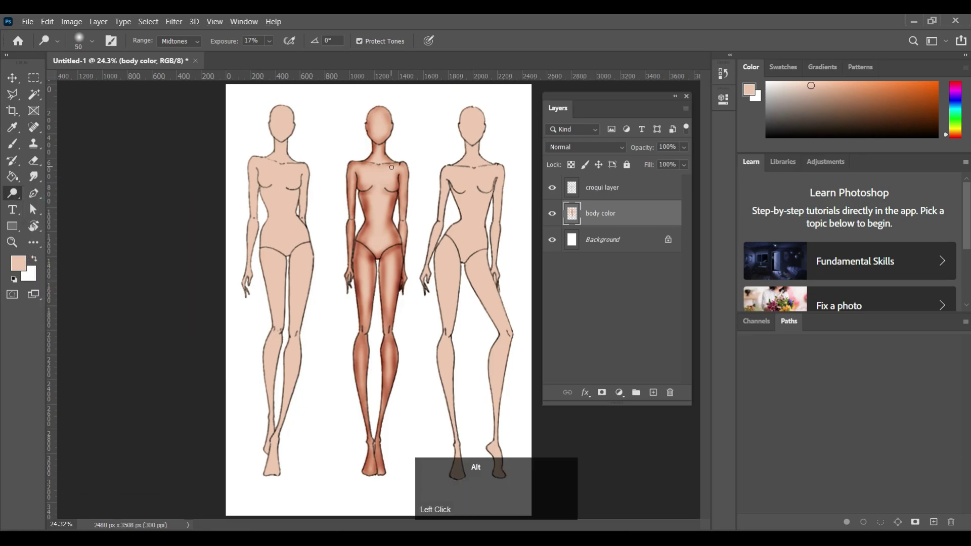
scroll(392, 165, "up", 3)
scroll(391, 165, "up", 4)
left_click(368, 109)
key("bracketleft")
key("bracketleft")
key("bracketleft")
key("bracketleft")
key("bracketleft")
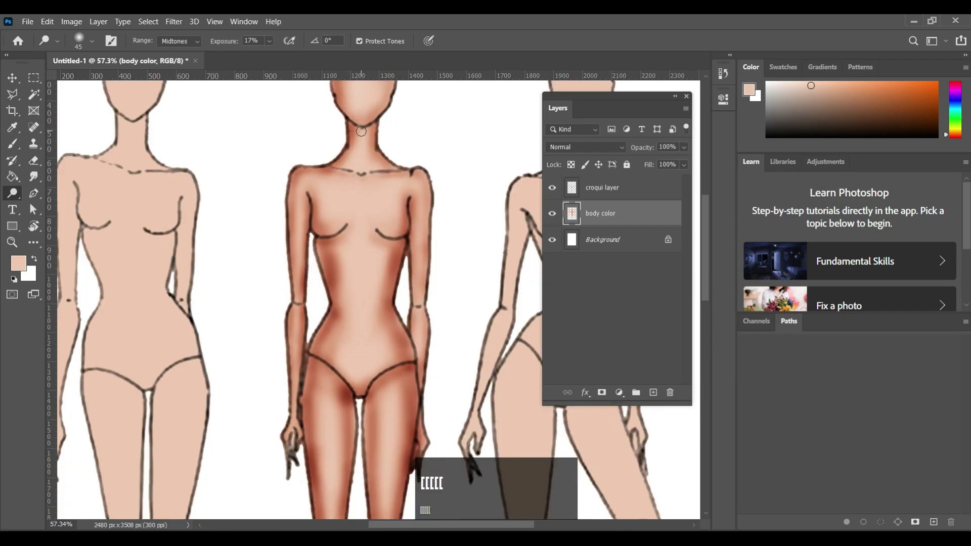
Step: Dodge soft highlights onto the middle figure's chest with the brush enlarged to 150 px
key("bracketright")
key("bracketright")
scroll(334, 205, "up", 2)
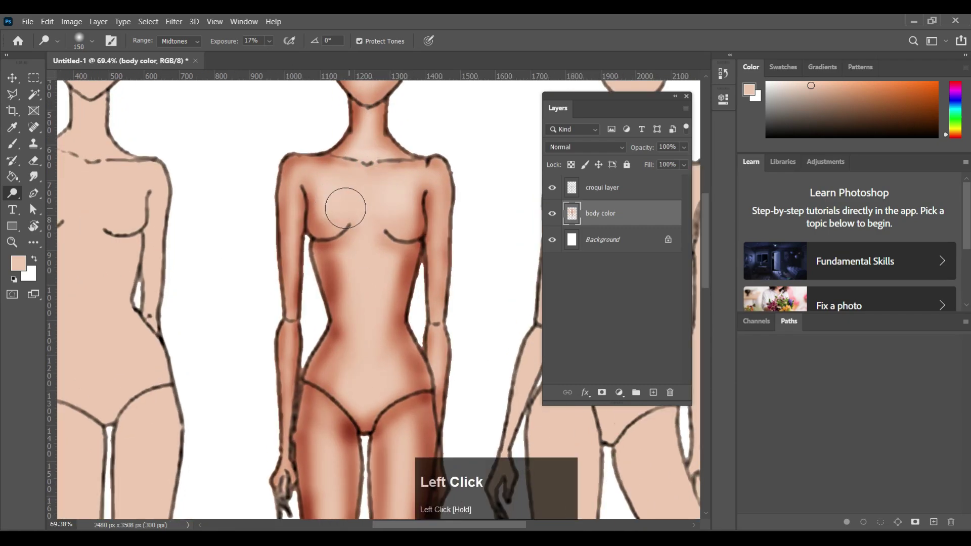
scroll(292, 246, "up", 3)
scroll(290, 283, "down", 8)
left_click(285, 354)
scroll(381, 261, "up", 1)
Step: Dodge highlights down the center of the middle figure's torso and the right-hand arm with a 40 px brush
key("bracketleft")
key("bracketleft")
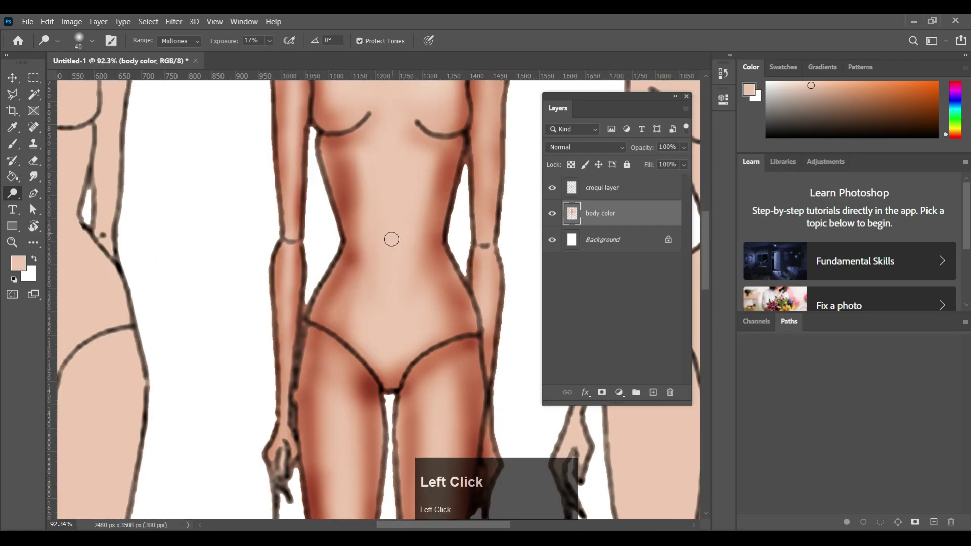
scroll(391, 239, "up", 7)
left_click_drag(489, 241, 494, 335)
scroll(493, 336, "down", 2)
left_click(490, 95)
Step: Dodge highlights down the centers of the middle figure's thighs and calves with a 45 px brush
scroll(412, 206, "up", 2)
scroll(412, 205, "down", 3)
scroll(389, 217, "down", 4)
scroll(375, 222, "up", 2)
key("bracketright")
key("bracketright")
key("bracketright")
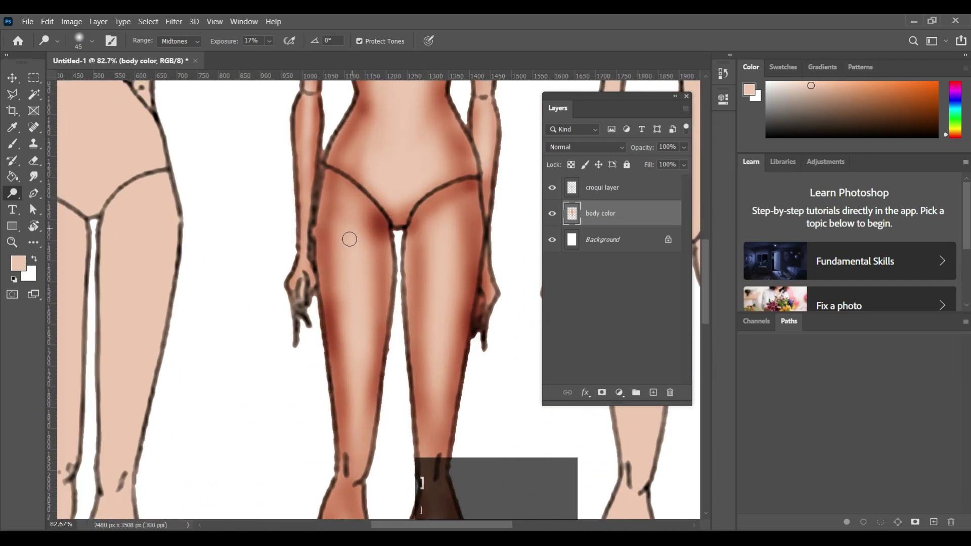
scroll(363, 216, "down", 2)
scroll(363, 216, "down", 4)
mouse_move(340, 191)
left_mouse_down()
mouse_move(342, 352)
mouse_move(373, 400)
left_mouse_up()
Step: Reduce the dodge brush to 35 px and lighten the middle figure's lower shins and feet
scroll(345, 339, "down", 1)
key("bracketleft")
key("bracketleft")
key("bracketleft")
key("bracketleft")
scroll(347, 284, "down", 3)
left_click_drag(398, 354, 395, 328)
Step: Try a dodge highlight with a 50 px brush on the middle figure's torso, then undo it
scroll(410, 263, "up", 12)
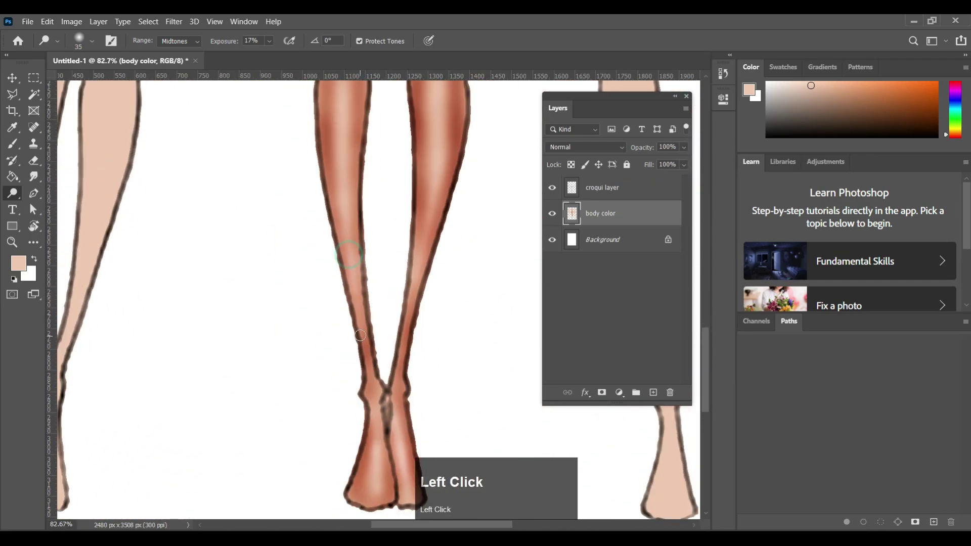
key("bracketright")
key("bracketright")
key("bracketright")
left_click(427, 225)
key("ctrl+z")
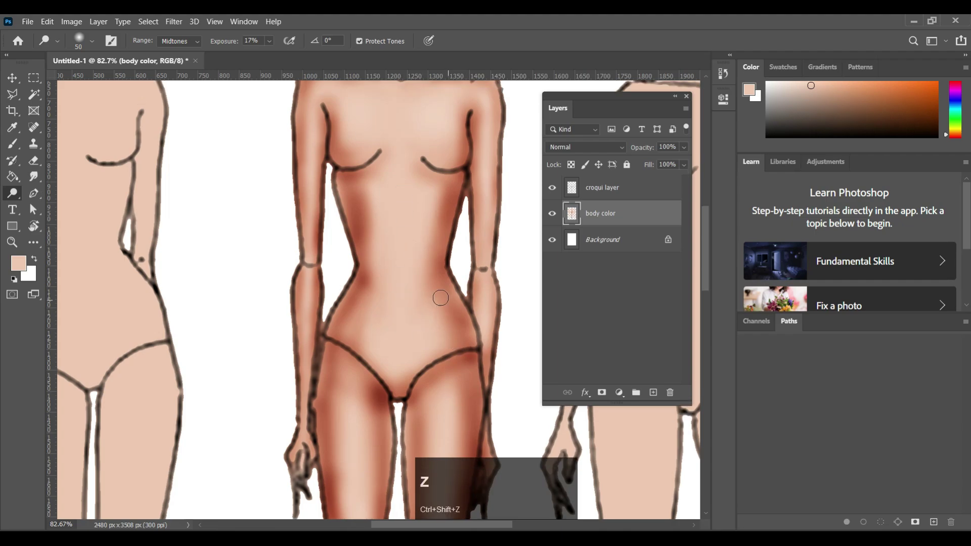
Step: Reduce the dodge brush to 30 px and undo the last dodge stroke
scroll(460, 329, "up", 3)
scroll(486, 375, "up", 3)
key("bracketleft")
key("bracketleft")
key("bracketleft")
key("bracketleft")
scroll(481, 369, "down", 9)
key("ctrl+z")
scroll(391, 234, "down", 5)
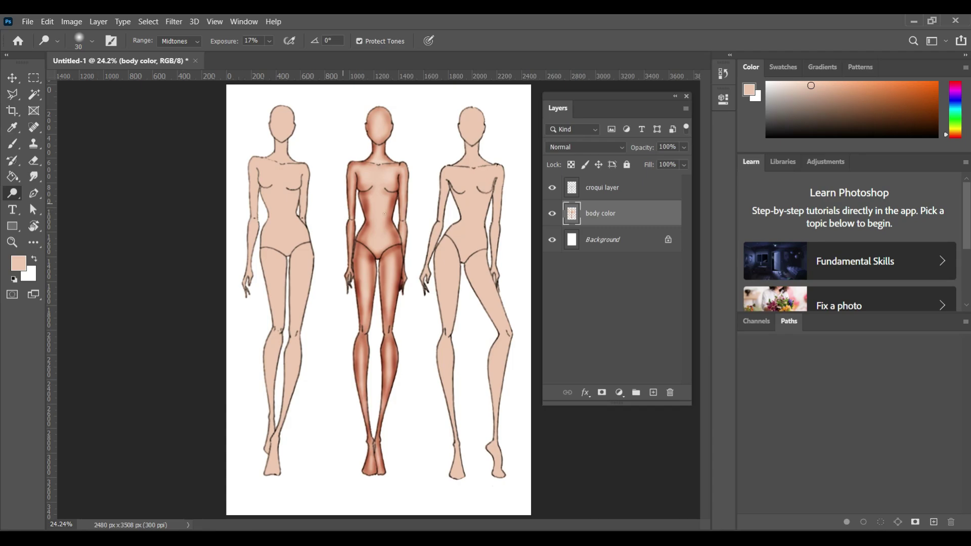
Step: Add a new layer above the body color layer and name it "shading"
left_click(653, 393)
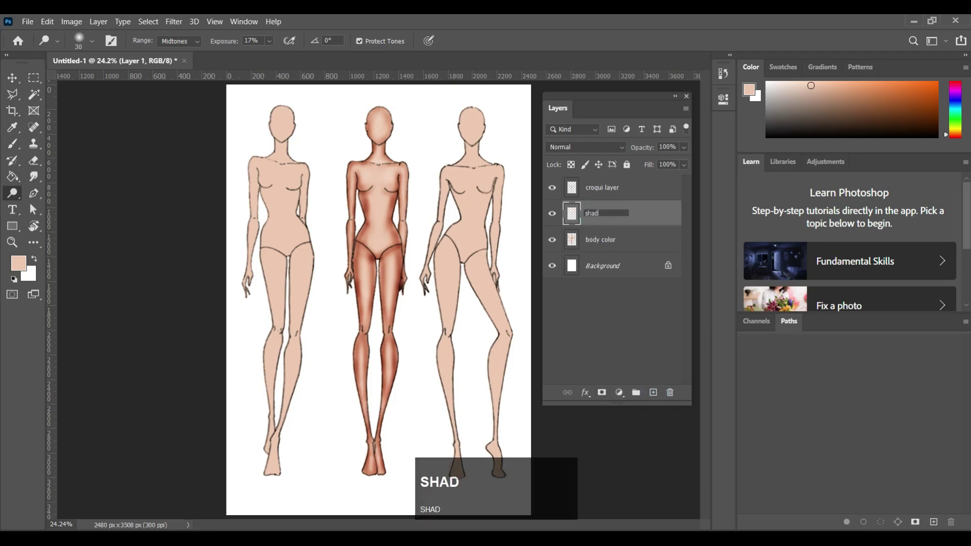
key("Return")
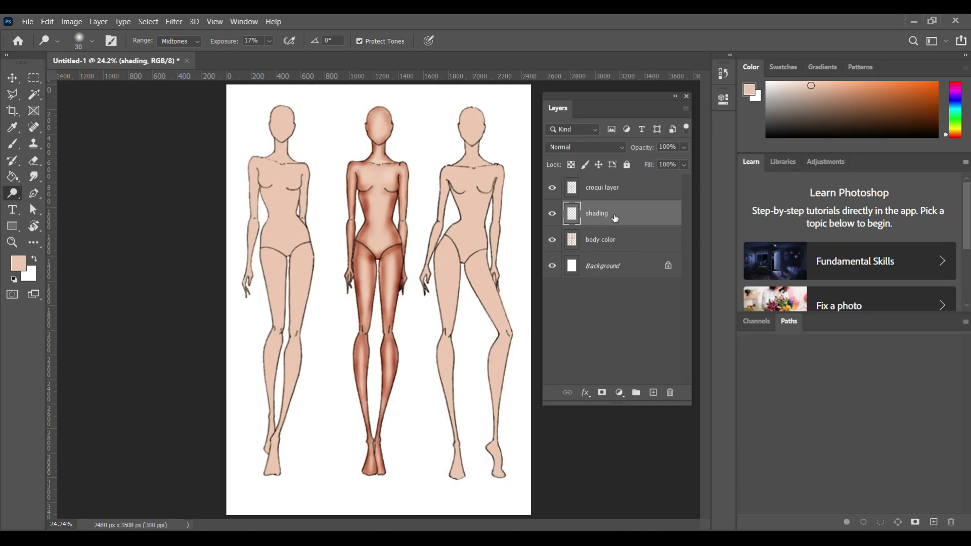
Step: Sample the left figure's skin color and set the foreground to a darker tan, about #d49f7c
left_click(16, 130)
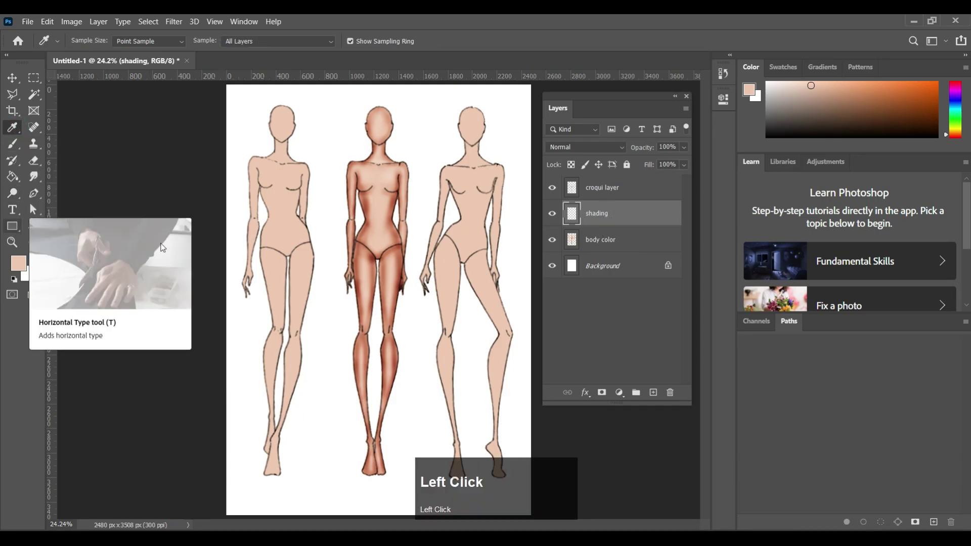
left_click(287, 221)
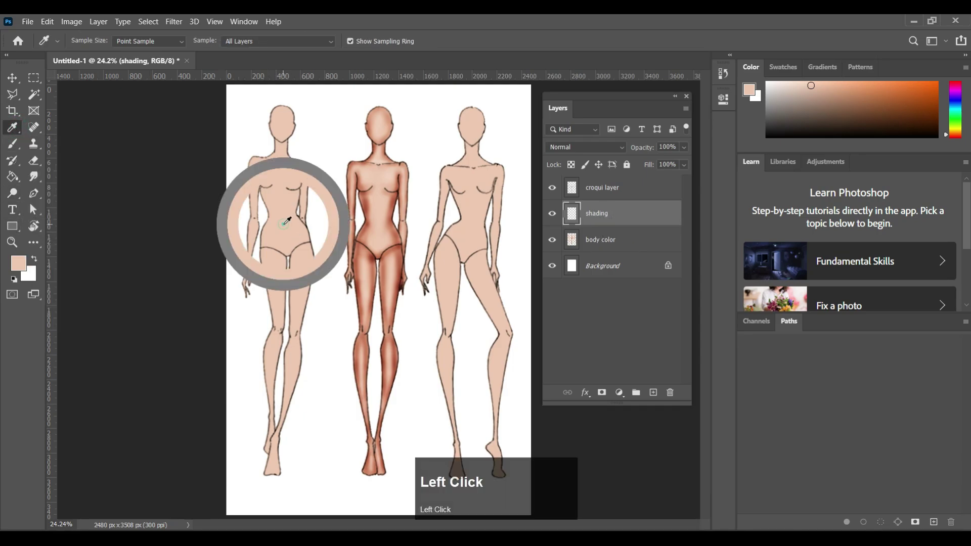
left_click(22, 266)
left_click_drag(487, 164, 512, 172)
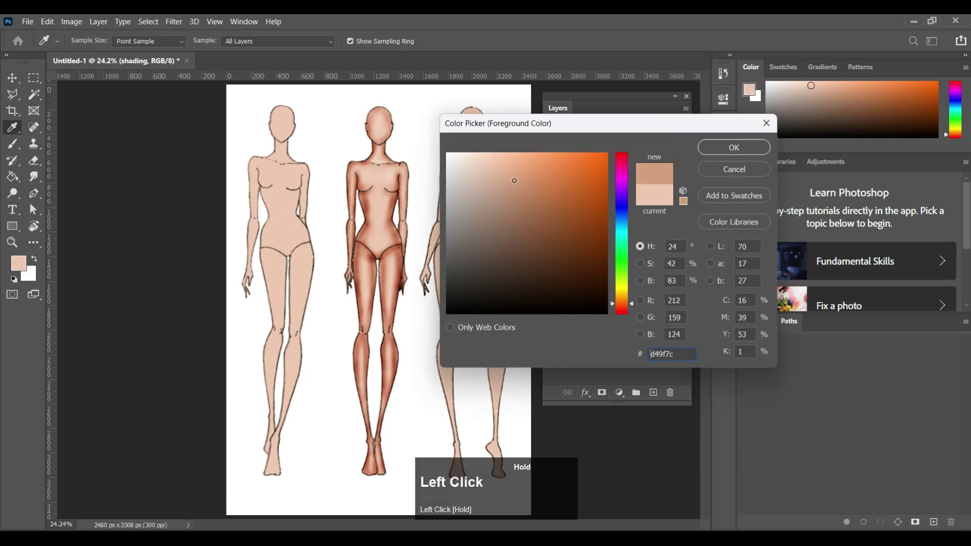
left_click(742, 149)
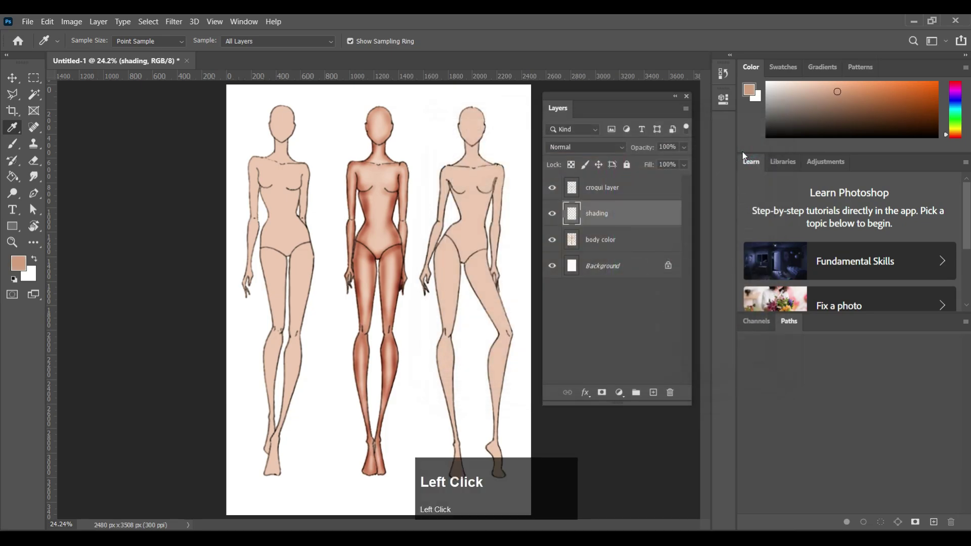
Step: Select the Brush tool with the Soft Round preset and set its flow to 4%
left_click(7, 143)
right_click(367, 230)
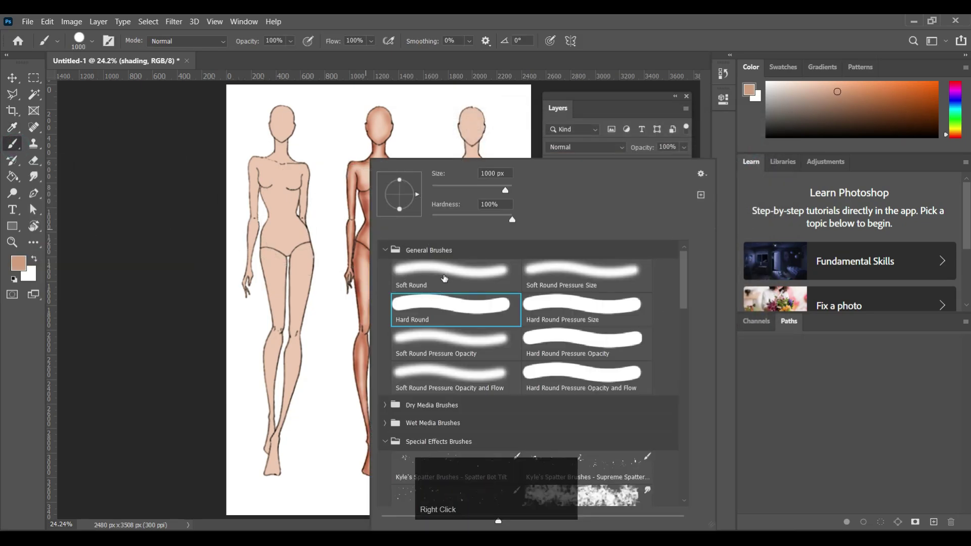
left_click(444, 278)
key("Return")
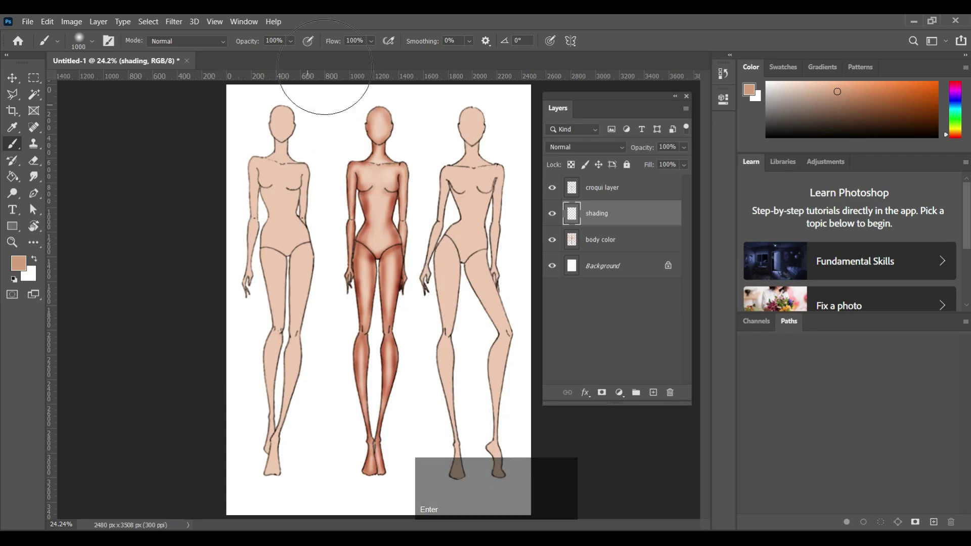
left_click(371, 41)
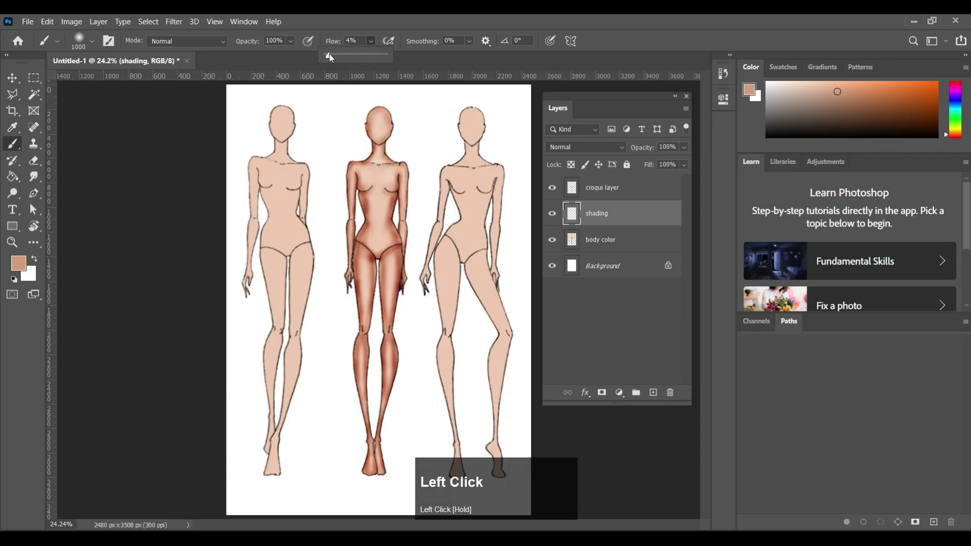
key("Return")
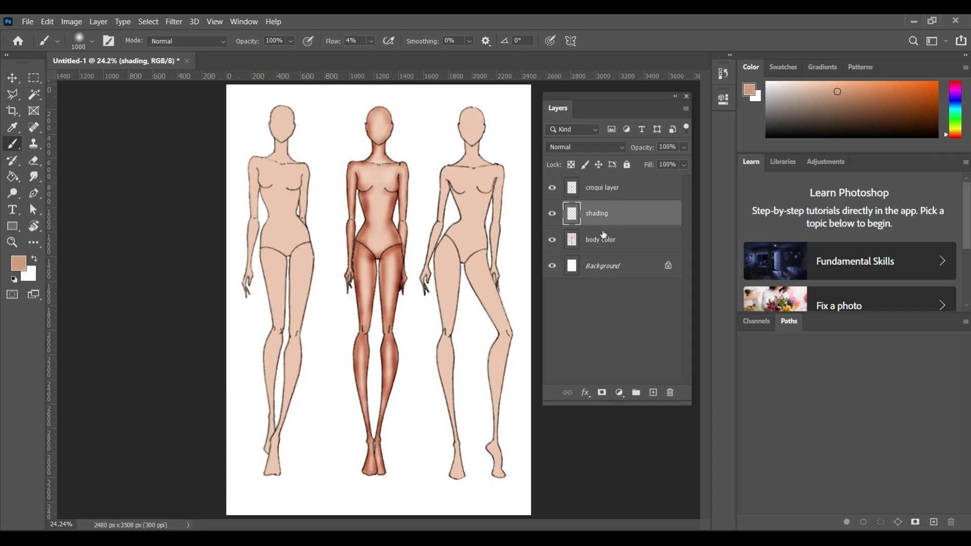
Step: Load the body color layer's pixels as a selection and make the shading layer active
left_click(577, 244)
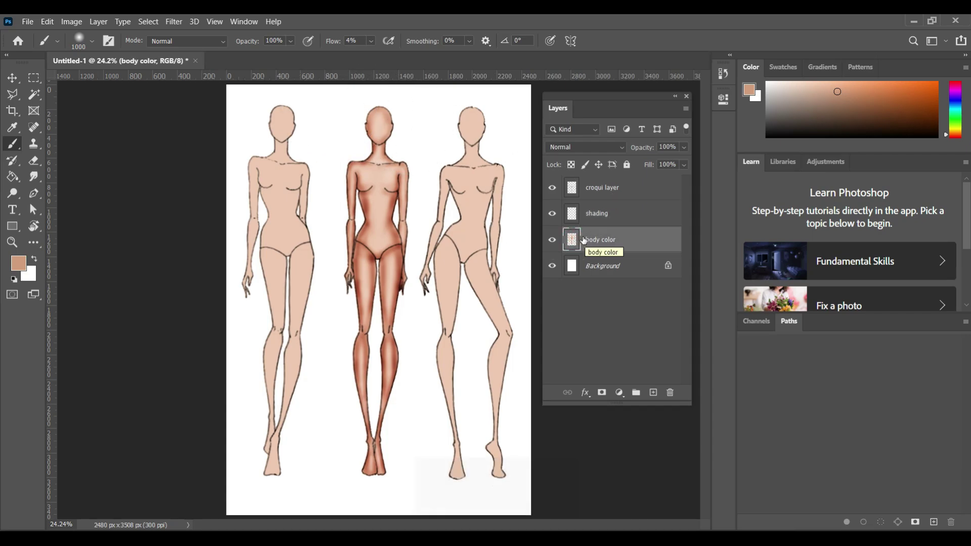
key("ctrl")
left_click(574, 243, "ctrl")
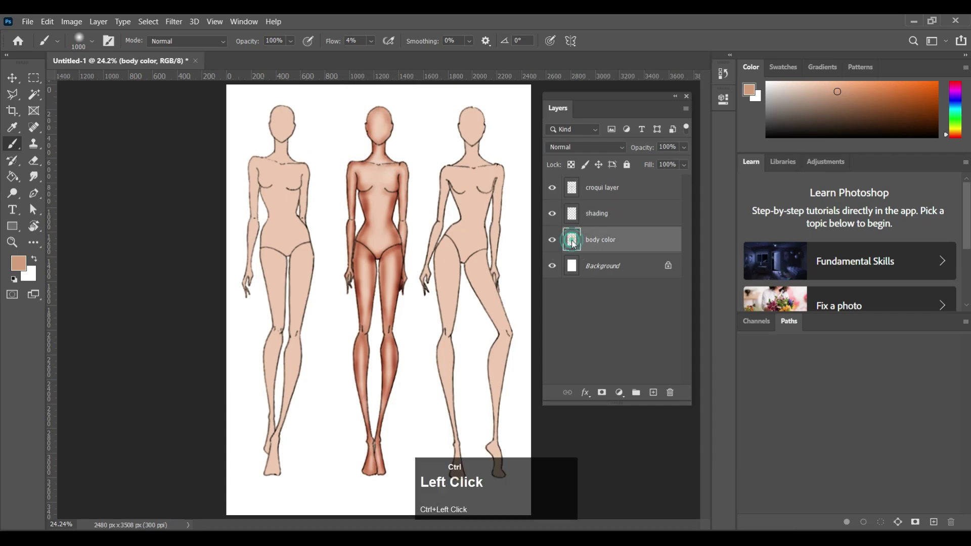
left_click(600, 215)
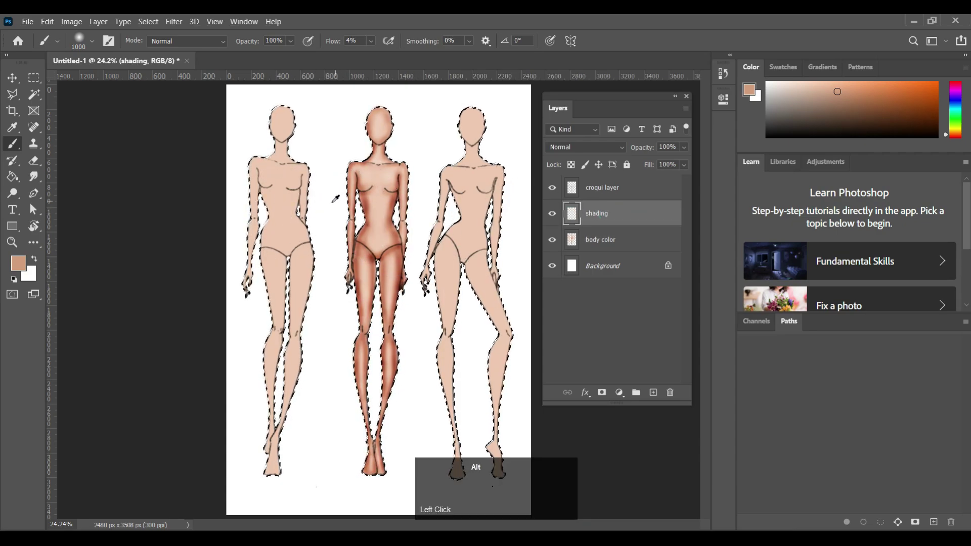
Step: Reduce the soft brush to 80 px and paint light shading along the left figure's shoulder and upper arm beside the middle figure
scroll(294, 208, "up", 5)
key("bracketleft")
key("bracketleft")
key("bracketleft")
key("bracketleft")
key("bracketleft")
key("bracketleft")
key("bracketleft")
key("bracketleft")
key("bracketleft")
key("bracketleft")
key("bracketleft")
key("bracketleft")
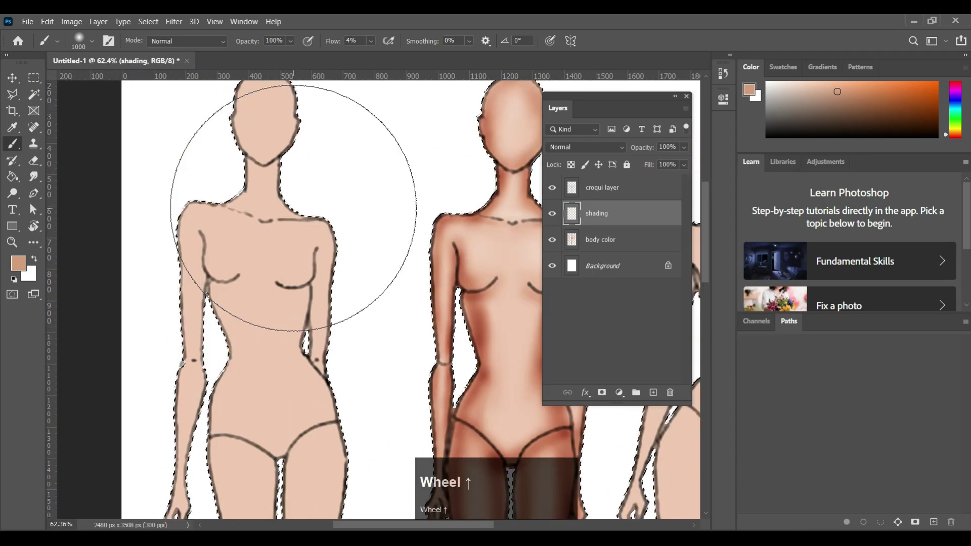
key("bracketleft")
key("bracketleft")
key("bracketleft")
key("bracketleft")
key("bracketleft")
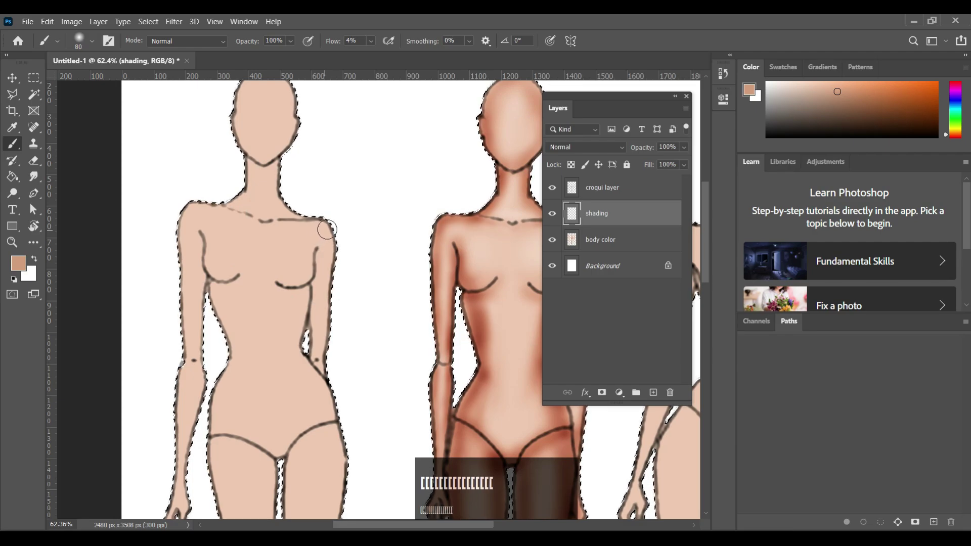
left_click_drag(334, 234, 327, 306)
left_click_drag(344, 238, 347, 273)
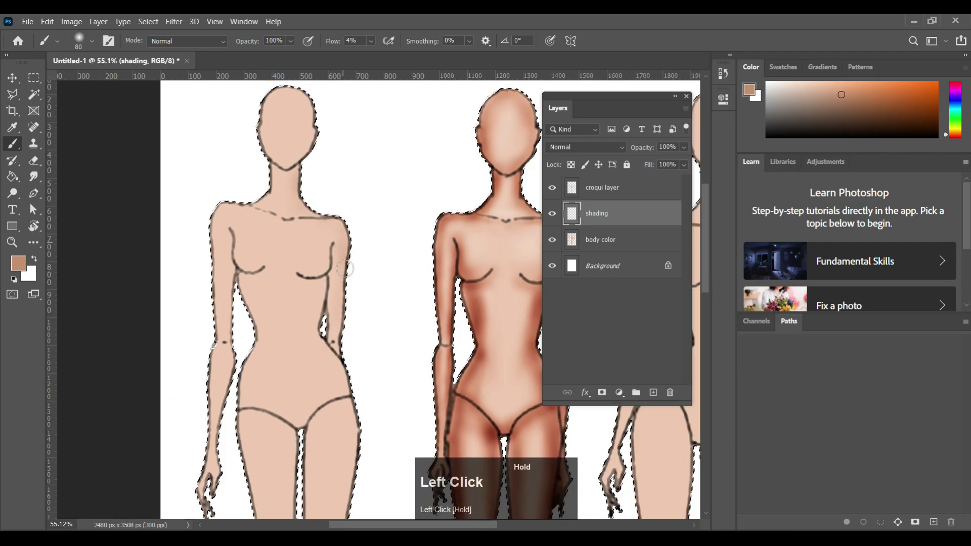
Step: Set the brush flow to 6%
left_click(356, 41)
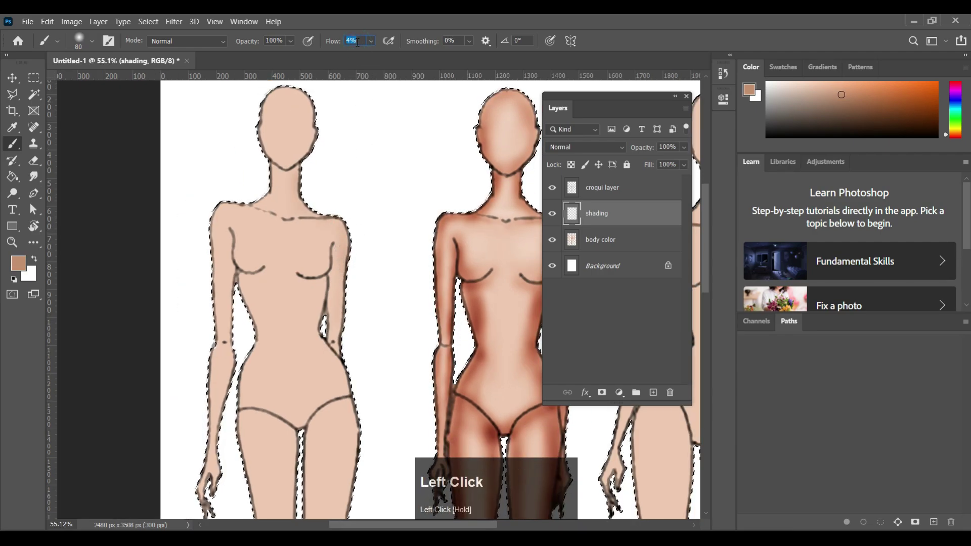
type("6")
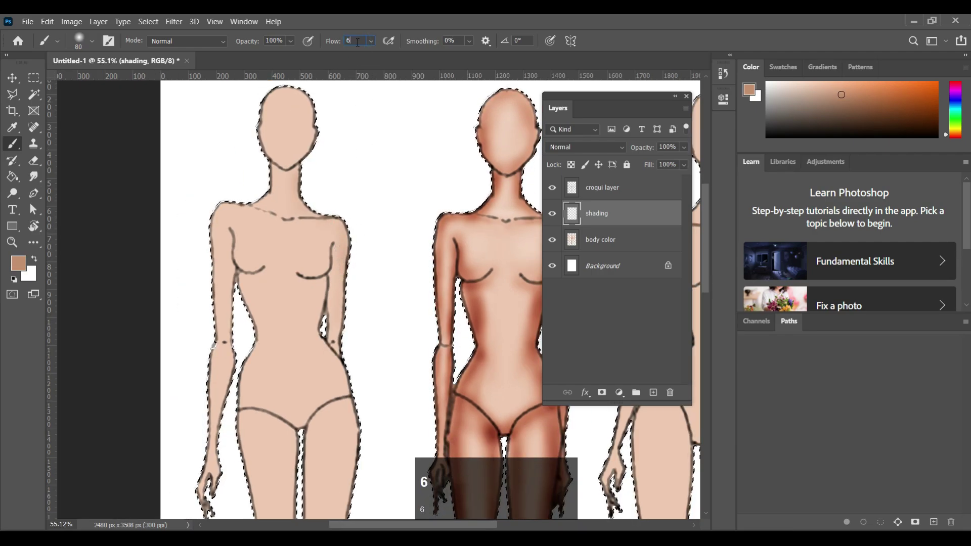
key("Return")
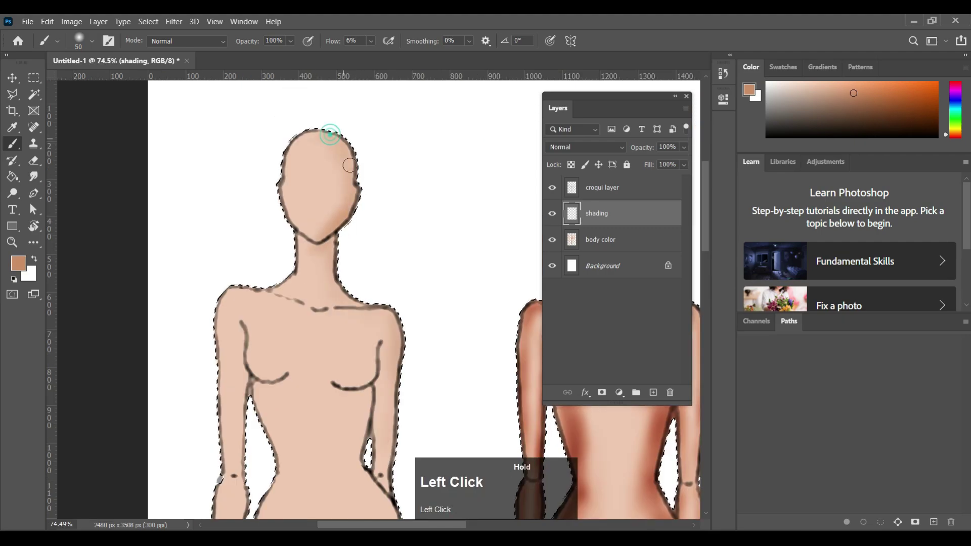
Step: Shade the edges of the left figure's face, the shoulders and the side of the chest with a 50 px brush
left_click_drag(350, 165, 326, 141)
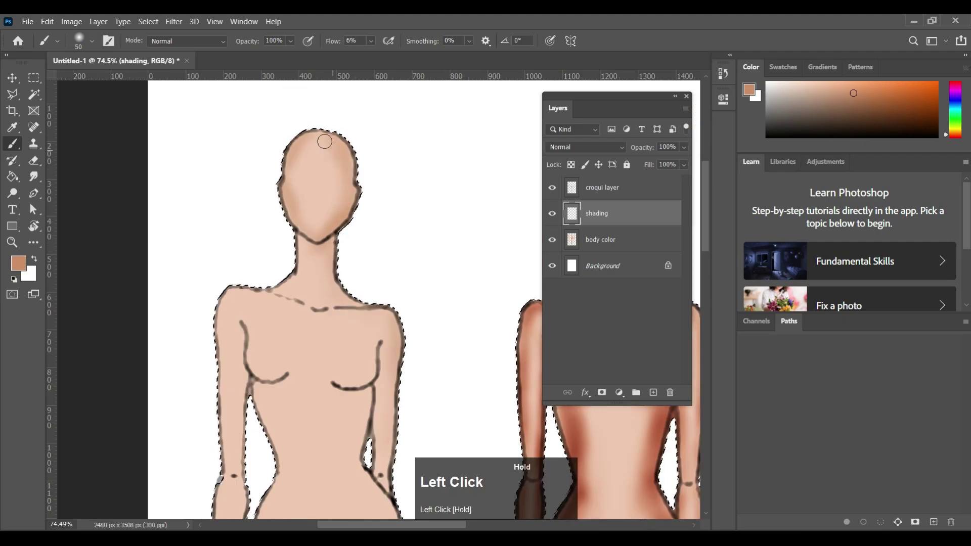
scroll(323, 238, "down", 1)
left_click_drag(349, 259, 380, 257)
left_click_drag(229, 245, 254, 233)
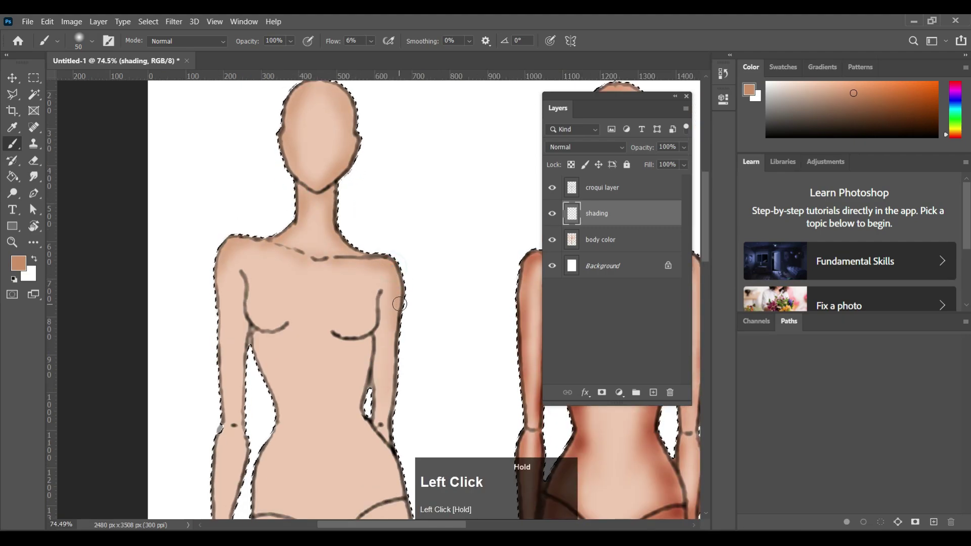
mouse_move(392, 297)
left_mouse_down()
mouse_move(377, 343)
mouse_move(353, 348)
mouse_move(379, 324)
left_mouse_up()
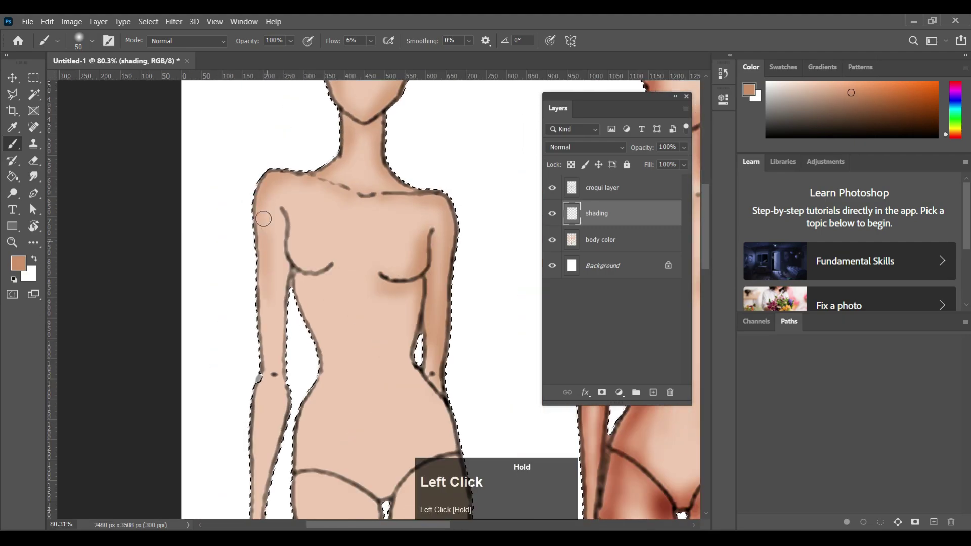
Step: Shade the left figure's outer arm, hip, collarbone and bust contour on the side away from the middle figure
left_click_drag(264, 218, 280, 208)
left_click_drag(298, 283, 301, 435)
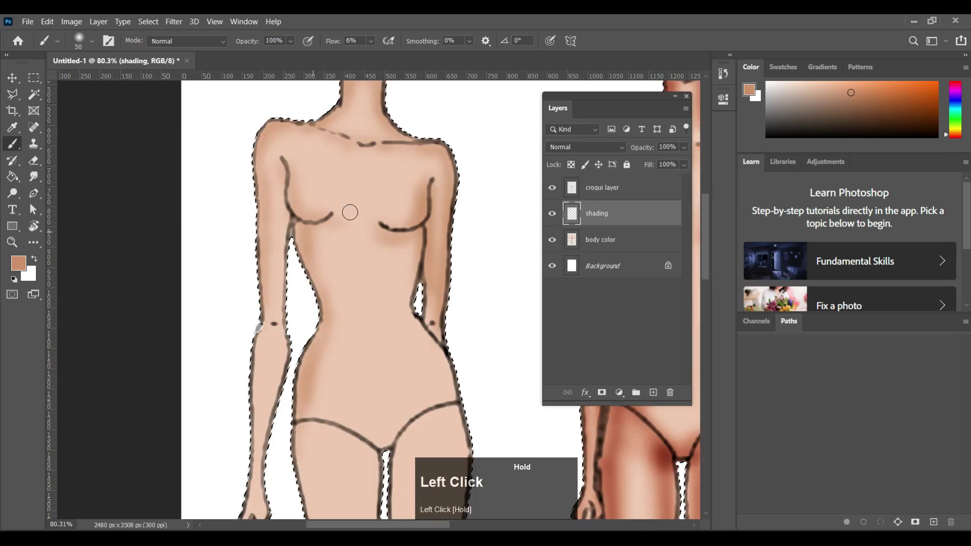
left_click(318, 213)
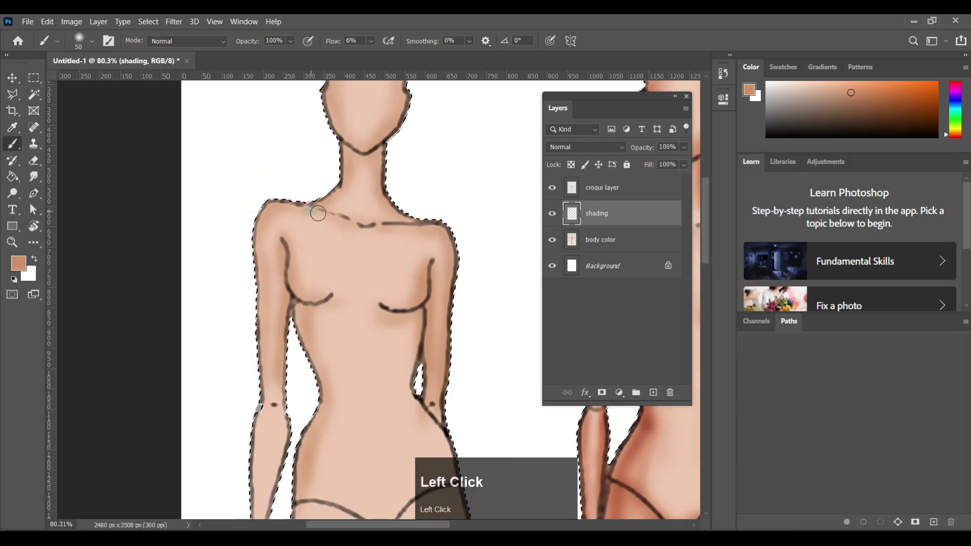
left_click_drag(294, 251, 303, 298)
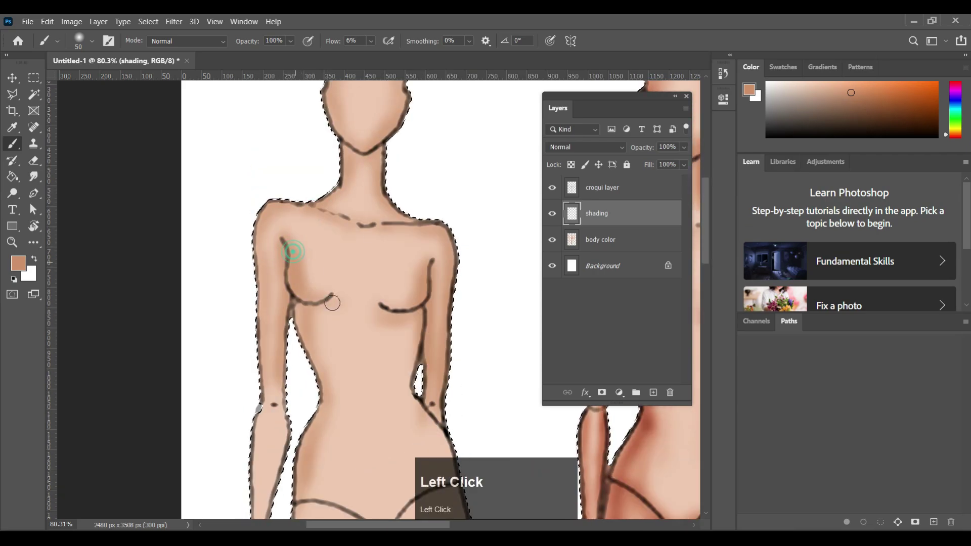
Step: Enlarge the brush to 90 px for both sides of the left figure's waist and hips, and shade along the brief line at 60 px
key("bracketright")
key("bracketright")
key("bracketright")
key("bracketright")
left_click_drag(322, 349, 305, 469)
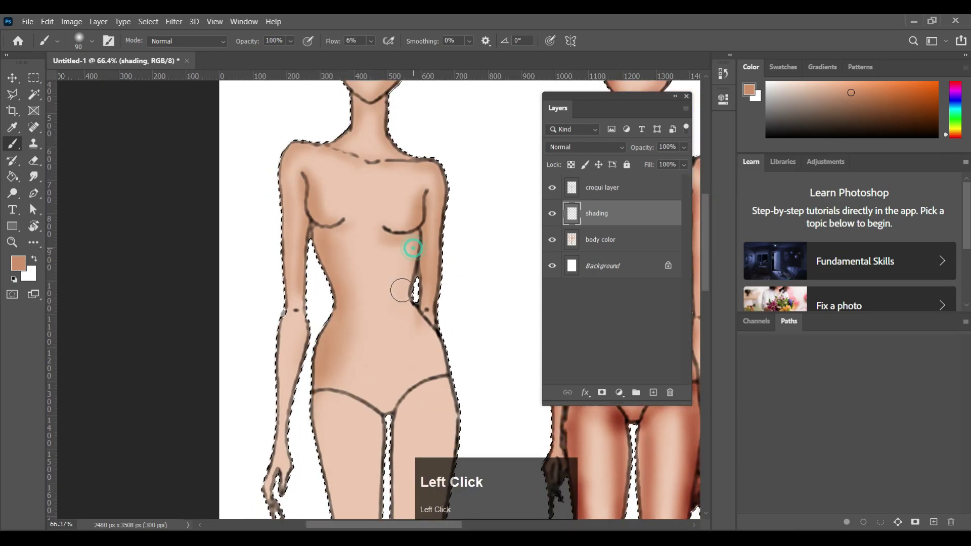
left_click_drag(403, 289, 387, 424)
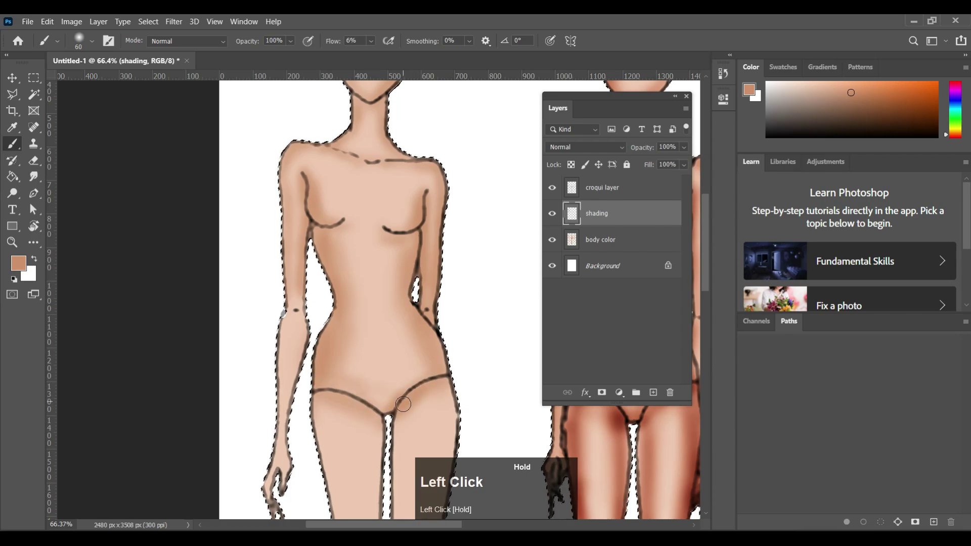
Step: Shade the left figure's hanging forearm and hand with the 60 px brush
scroll(275, 273, "up", 5)
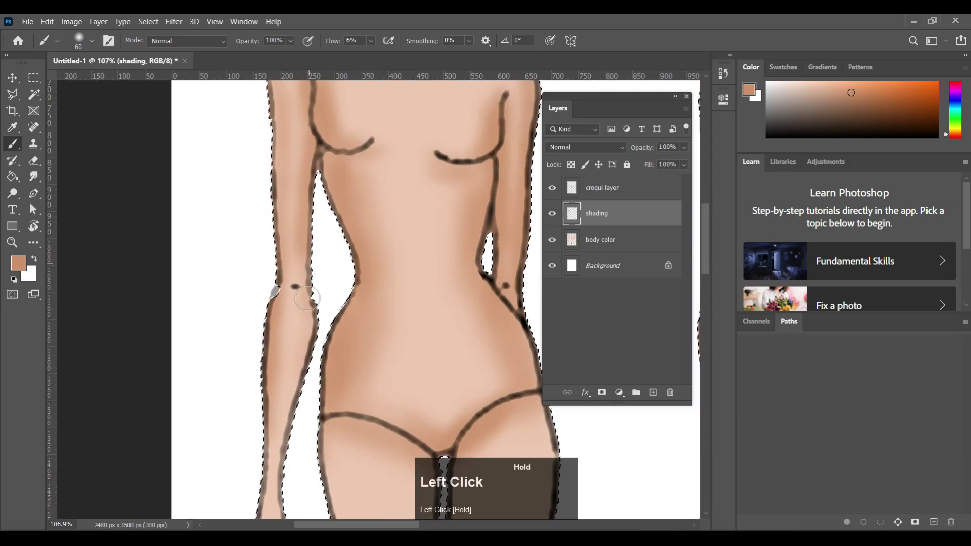
scroll(303, 325, "down", 4)
mouse_move(284, 202)
left_mouse_down()
mouse_move(269, 258)
mouse_move(262, 405)
mouse_move(256, 394)
left_mouse_up()
scroll(338, 197, "down", 7)
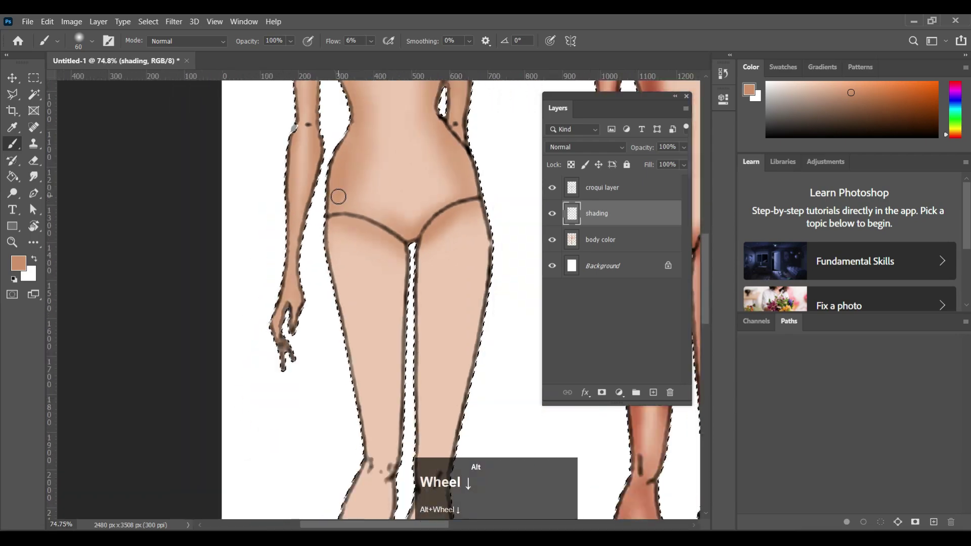
Step: Enlarge the brush to 70 px and shade the edges of both thighs on the left figure
scroll(394, 195, "up", 4)
key("]")
left_click_drag(318, 242, 316, 294)
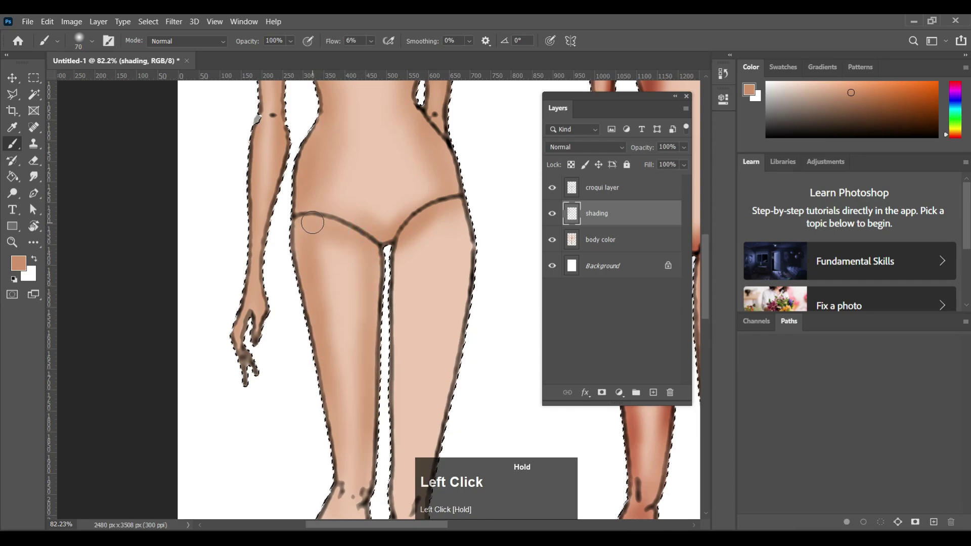
scroll(312, 222, "down", 3)
mouse_move(467, 143)
left_mouse_down()
mouse_move(461, 218)
mouse_move(441, 246)
left_mouse_up()
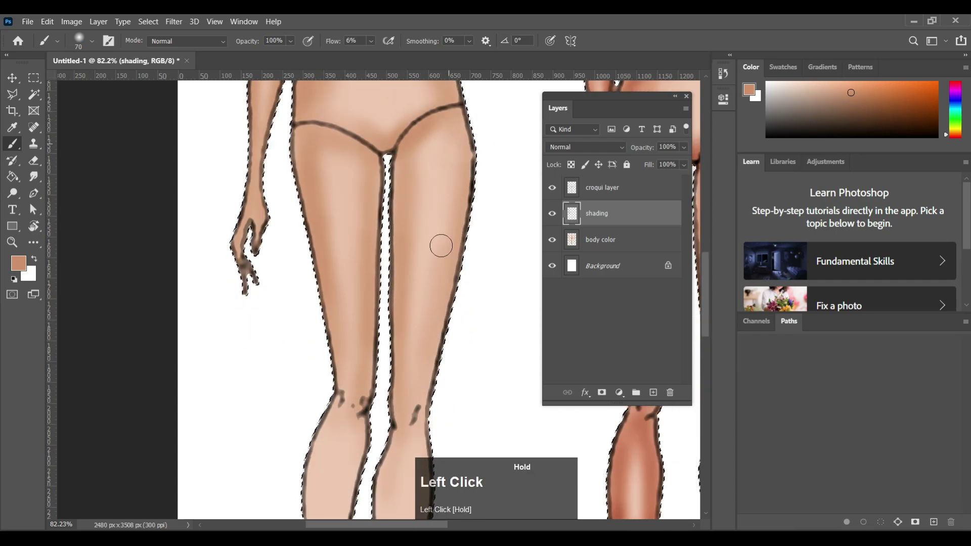
Step: Shade the left figure's rear lower leg from the knee down to the ankle along both edges
scroll(405, 403, "down", 5)
scroll(405, 405, "up", 2)
left_click_drag(315, 324, 319, 479)
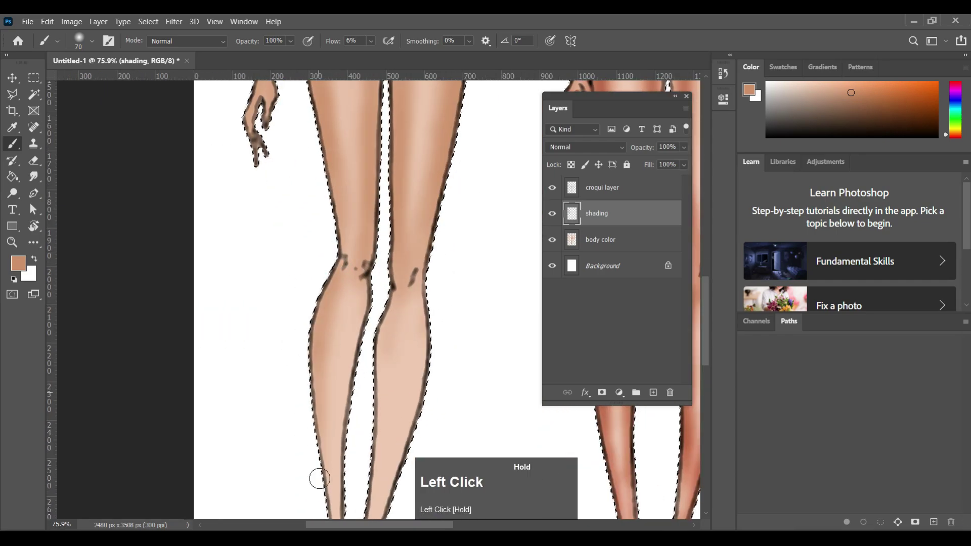
scroll(321, 395, "down", 4)
scroll(334, 329, "up", 1)
left_click_drag(364, 172, 343, 297)
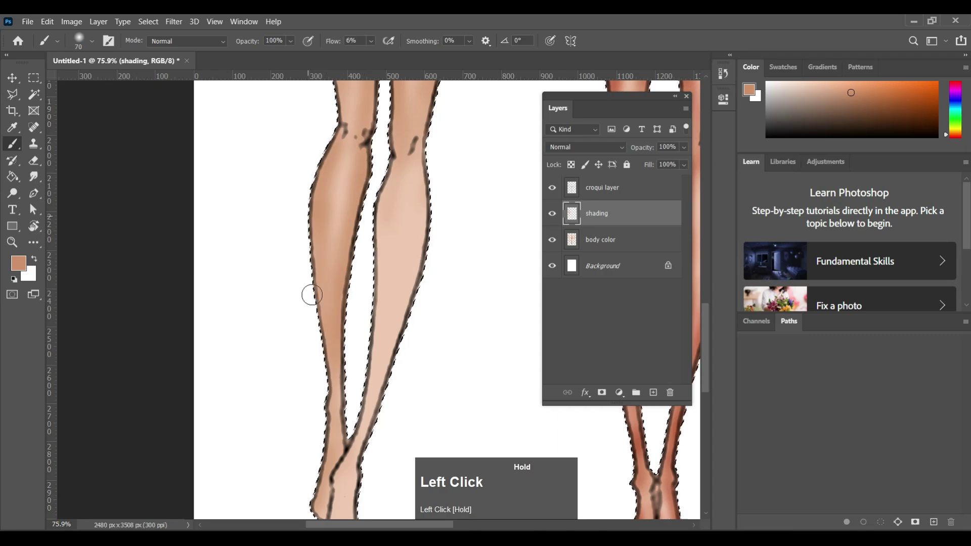
Step: Shade the left figure's front lower leg, the crossed ankles and the foot
scroll(354, 295, "up", 2)
left_click_drag(434, 243, 390, 445)
scroll(374, 384, "down", 5)
scroll(349, 404, "down", 3)
left_click_drag(386, 253, 364, 314)
scroll(362, 324, "up", 3)
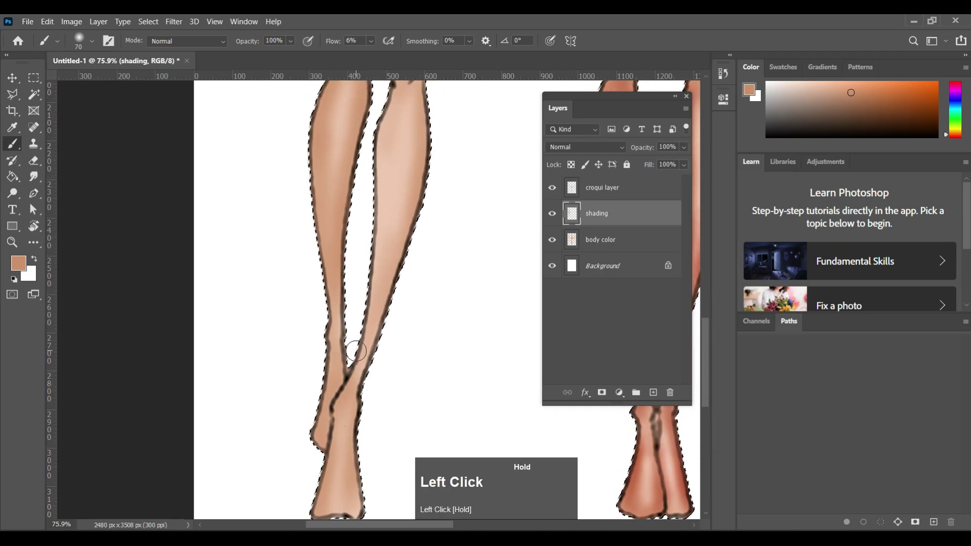
scroll(414, 176, "up", 3)
scroll(388, 237, "down", 6)
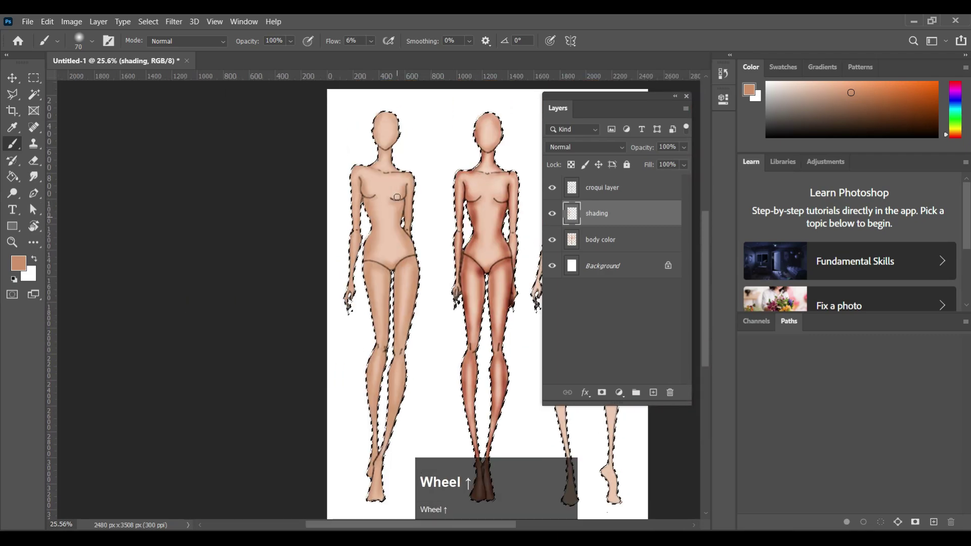
Step: Touch up the left figure's torso and shoulder shading, undoing the misplaced chest stroke
scroll(396, 202, "up", 4)
left_click_drag(392, 207, 367, 213)
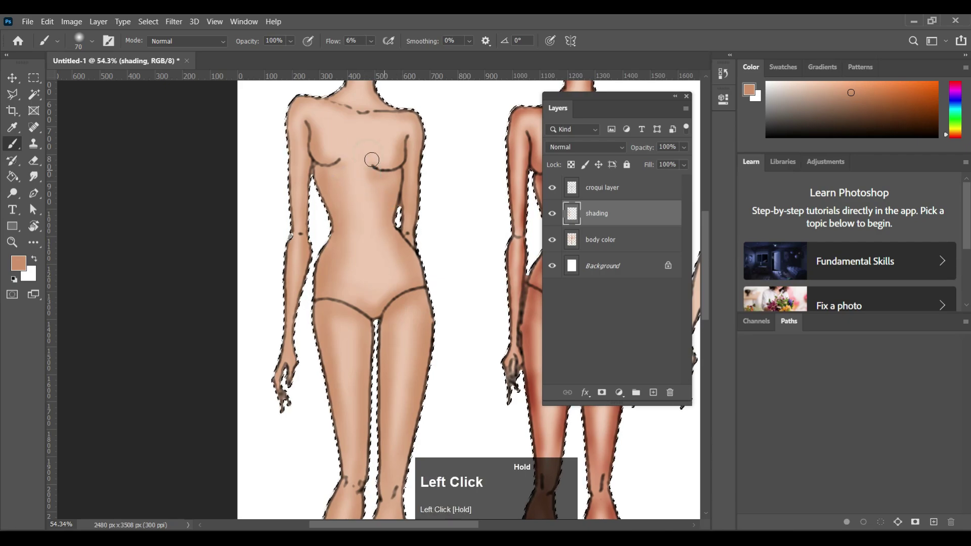
key("ctrl+z")
left_click_drag(387, 251, 395, 273)
scroll(303, 288, "up", 3)
scroll(274, 293, "up", 3)
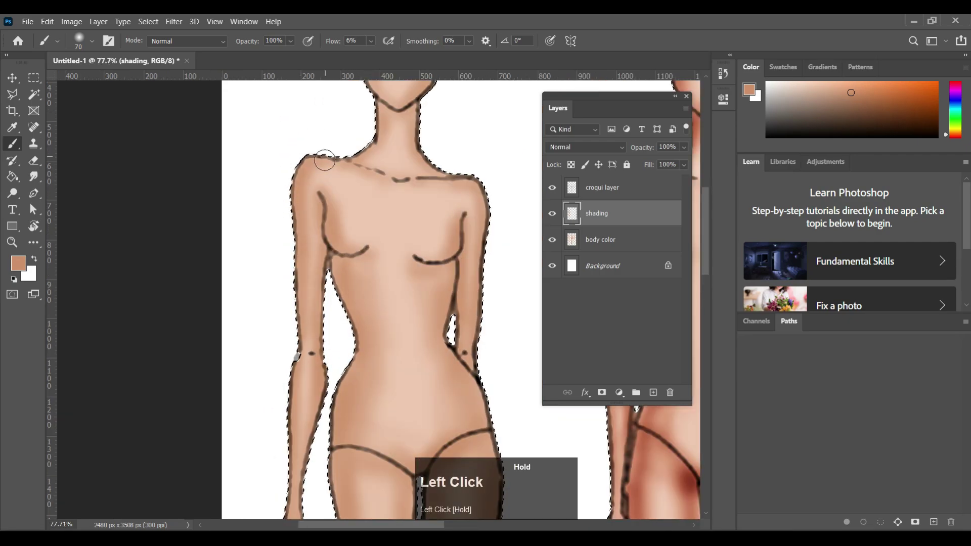
scroll(383, 114, "down", 5)
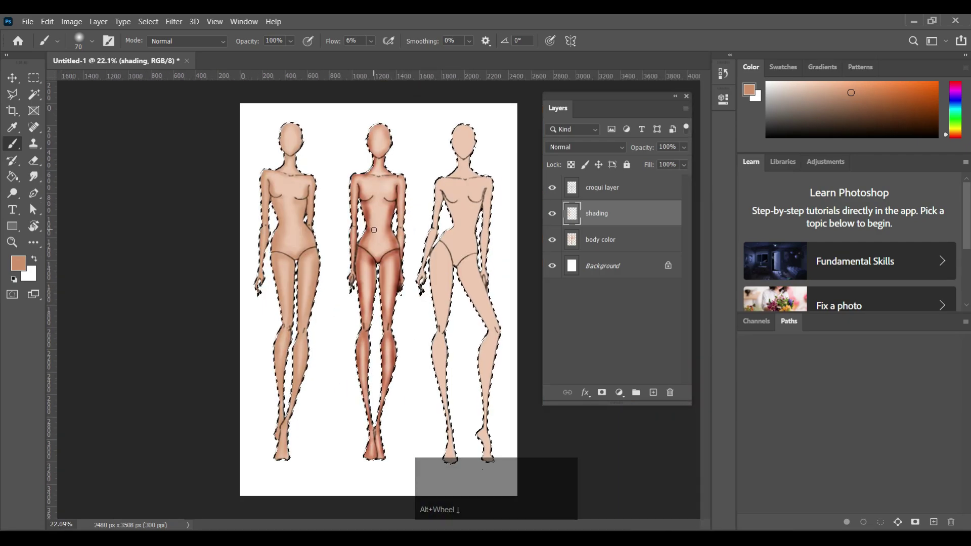
Step: Set the foreground color to the pale cream #fff4ec and return to the Brush tool
scroll(276, 333, "up", 3)
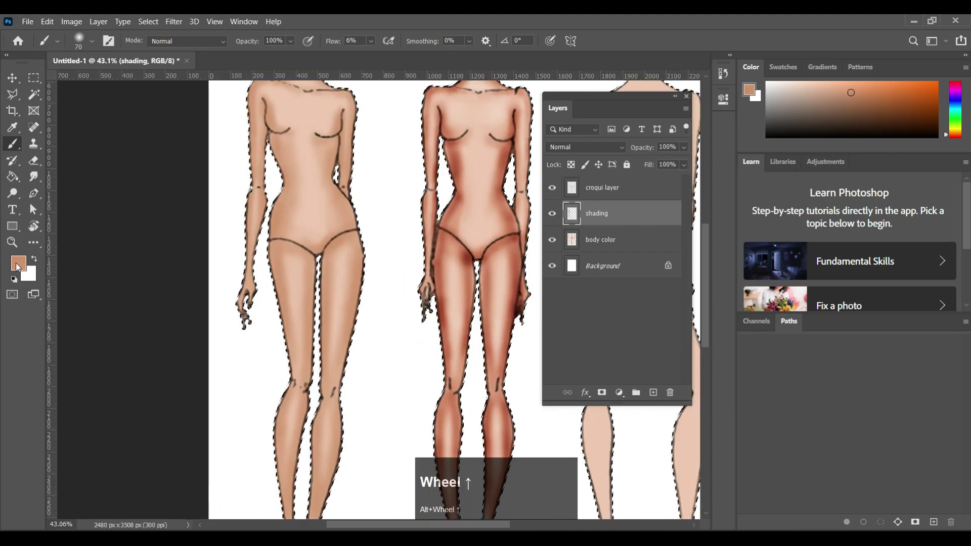
left_click(24, 267)
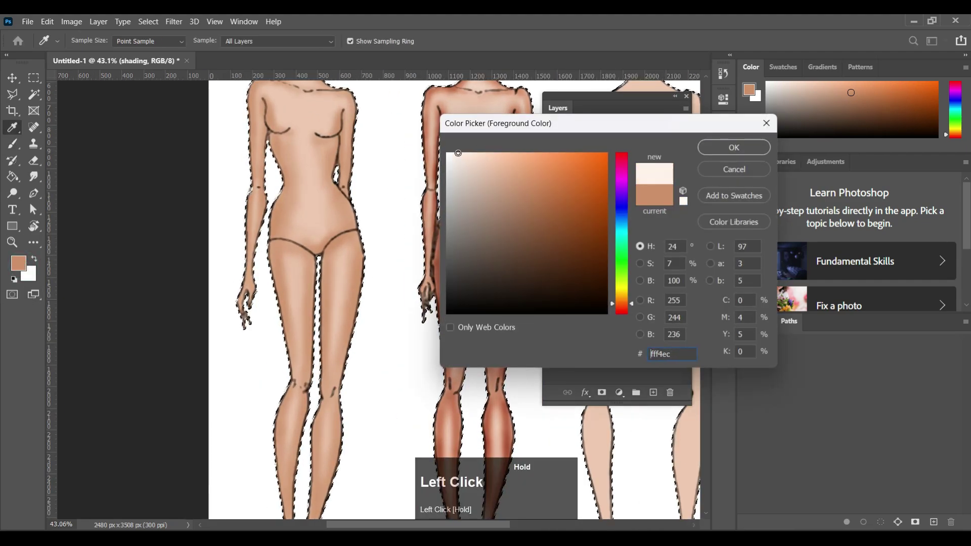
left_click(734, 147)
key("b")
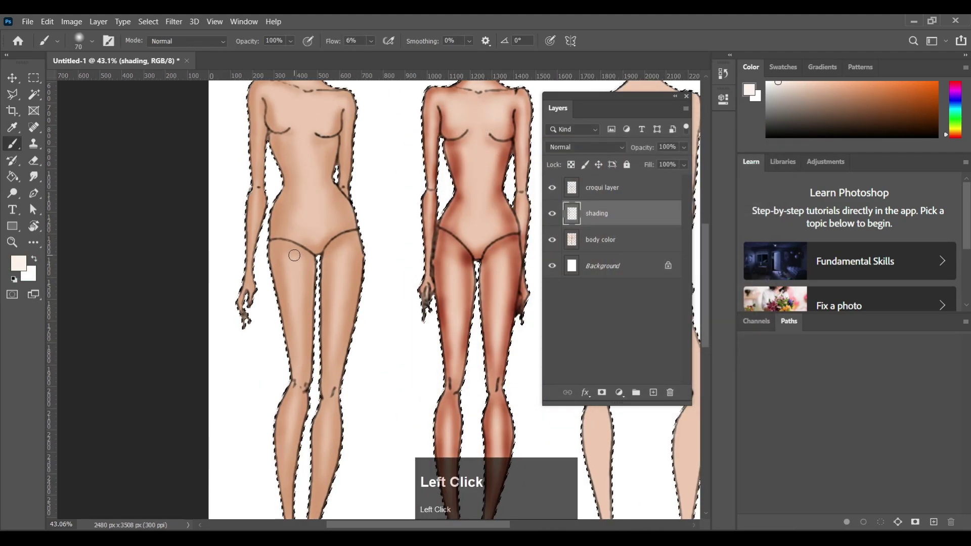
Step: Paint a soft highlight down the center of the left figure's face, and reduce the brush to 40 px for the neck
scroll(320, 176, "up", 3)
scroll(320, 176, "up", 2)
right_click(319, 176)
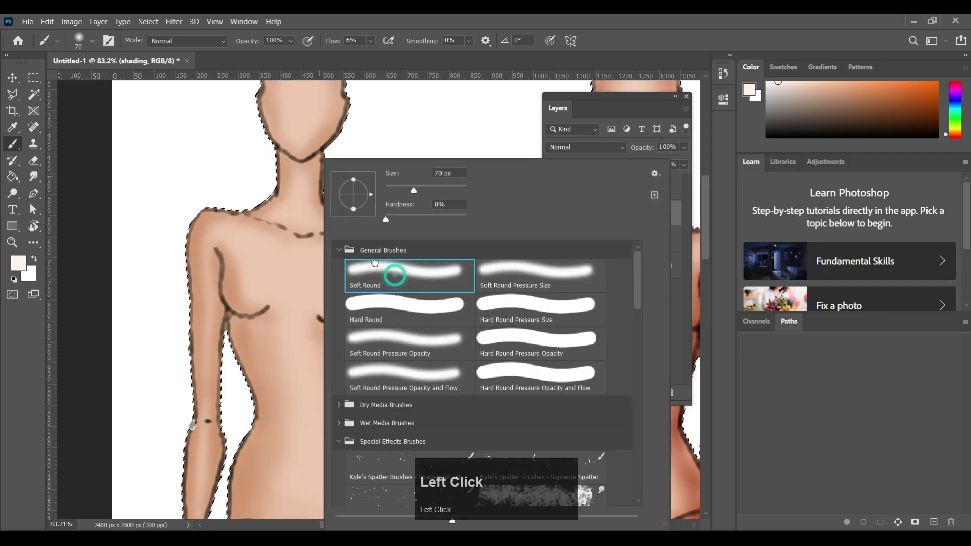
left_click(307, 218)
scroll(324, 177, "up", 2)
mouse_move(300, 172)
left_mouse_down()
mouse_move(301, 143)
mouse_move(302, 197)
left_mouse_up()
key("bracketleft")
key("bracketleft")
key("bracketleft")
left_click_drag(303, 247, 300, 273)
scroll(299, 248, "down", 1)
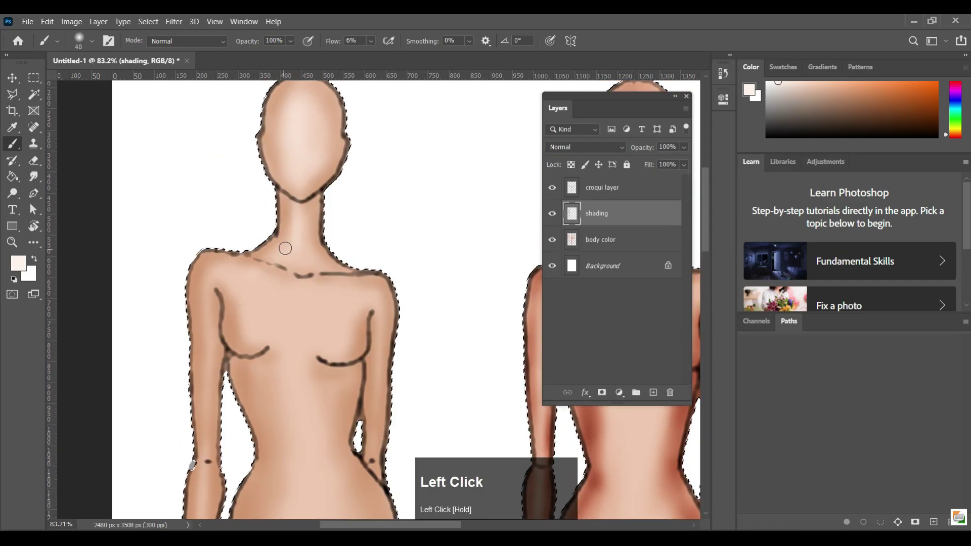
Step: Paint soft highlights down the left figure's neck and over the chest and torso, enlarging the brush to 80 px for the broader areas
scroll(355, 284, "down", 1)
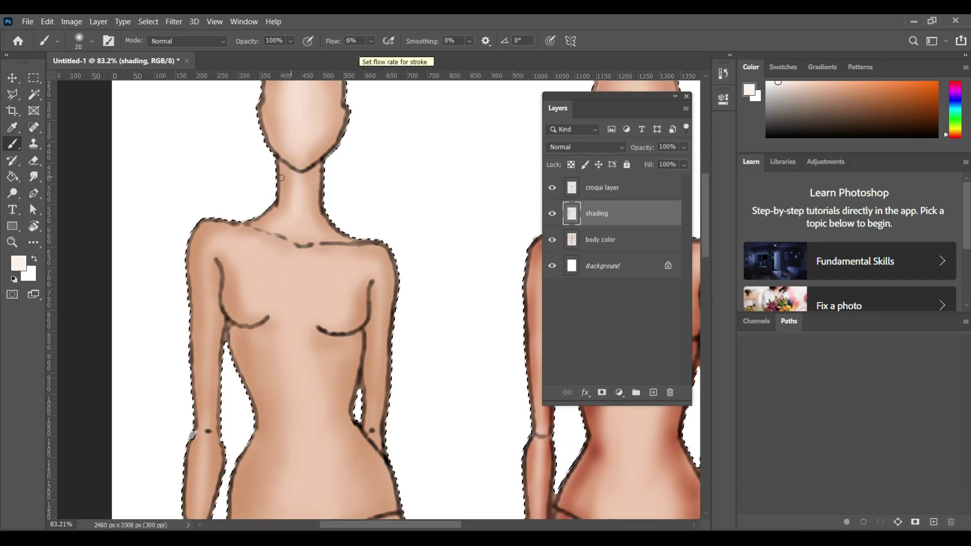
scroll(202, 185, "down", 1)
scroll(271, 188, "down", 2)
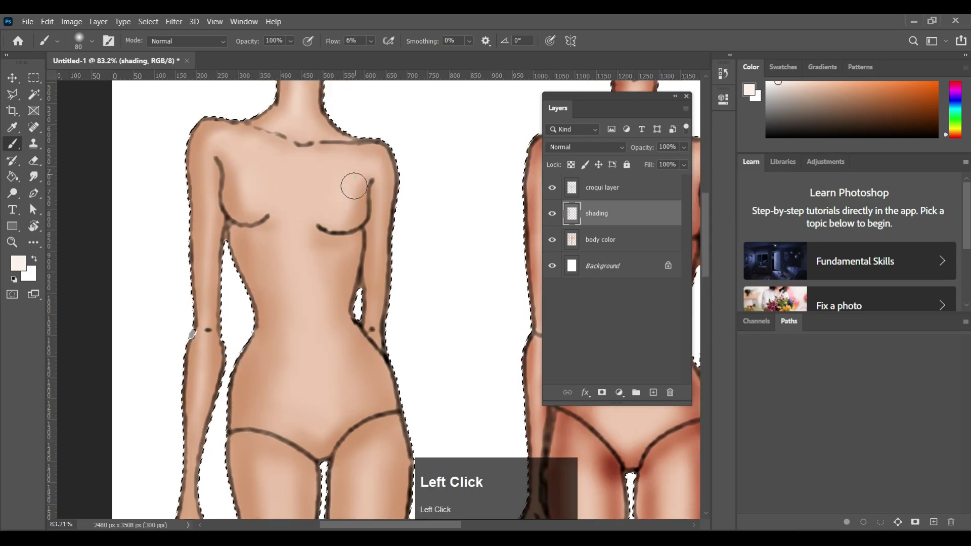
scroll(324, 215, "down", 3)
key("bracketright")
key("bracketright")
scroll(328, 258, "up", 1)
scroll(303, 274, "down", 3)
Step: Highlight the centers of the left figure's thighs with a 70 px brush and continue the highlights down the lower legs
left_click_drag(267, 286, 280, 416)
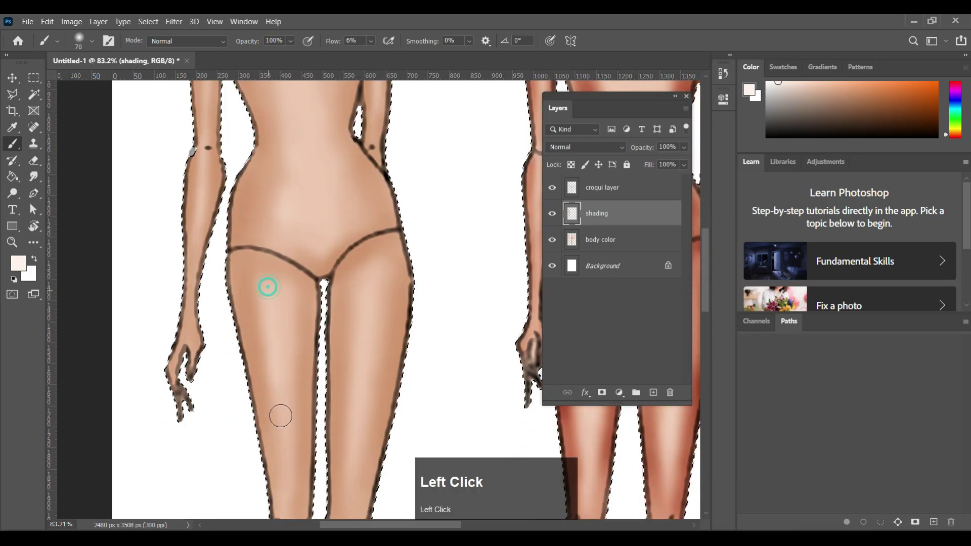
scroll(354, 374, "down", 3)
scroll(375, 334, "down", 4)
left_click(343, 312)
scroll(314, 314, "down", 3)
left_click_drag(333, 290, 327, 315)
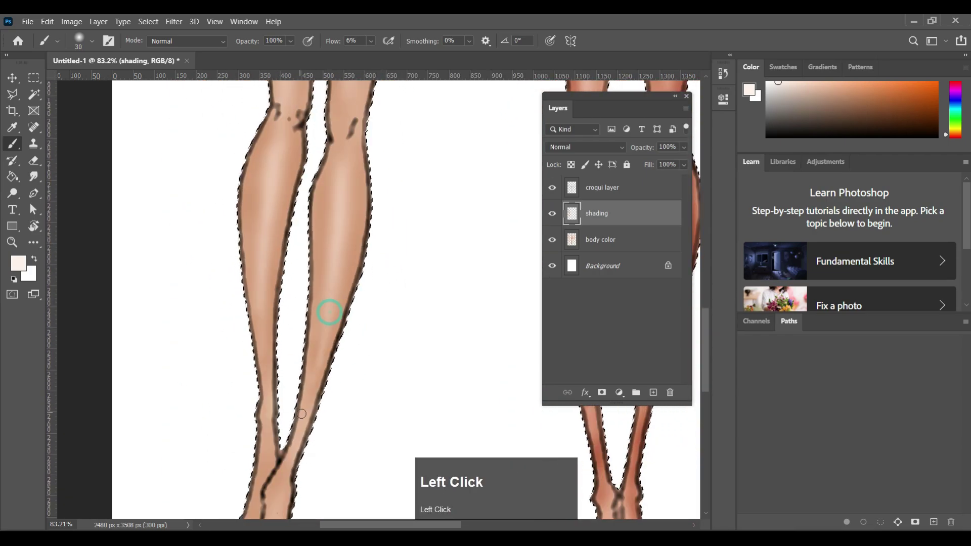
Step: Undo the last two lower-leg strokes and reduce the brush to 25 px for highlighting the left figure's ankles and foot
scroll(324, 329, "down", 3)
key("bracketleft")
key("bracketleft")
key("ctrl+z")
key("ctrl+z")
key("bracketleft")
key("bracketleft")
key("bracketleft")
scroll(280, 344, "up", 1)
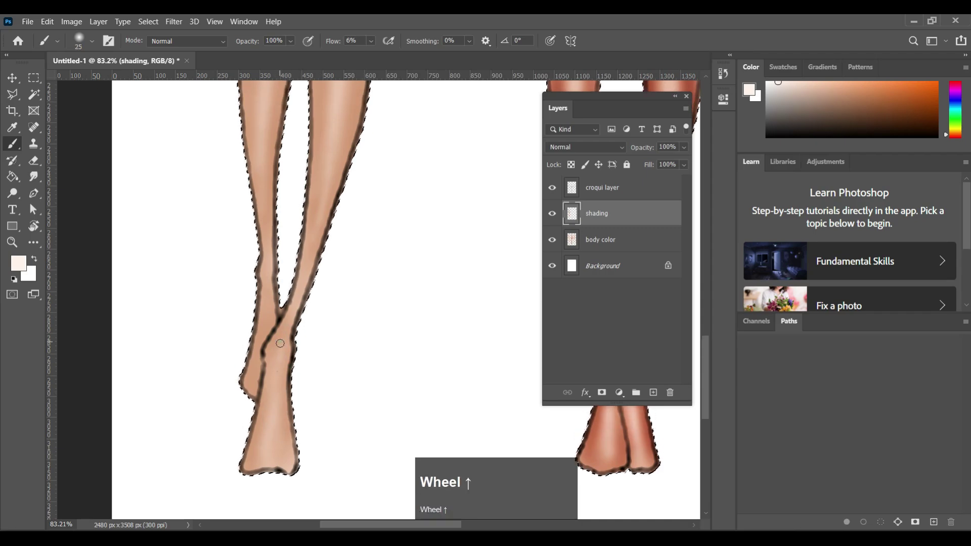
scroll(275, 314, "down", 3)
Step: Highlight the wrist and back of the left figure's hanging hand, reducing the brush to 15 px
scroll(263, 274, "up", 4)
scroll(233, 303, "up", 4)
left_click_drag(236, 352, 230, 371)
key("bracketleft")
key("bracketleft")
left_click(232, 365)
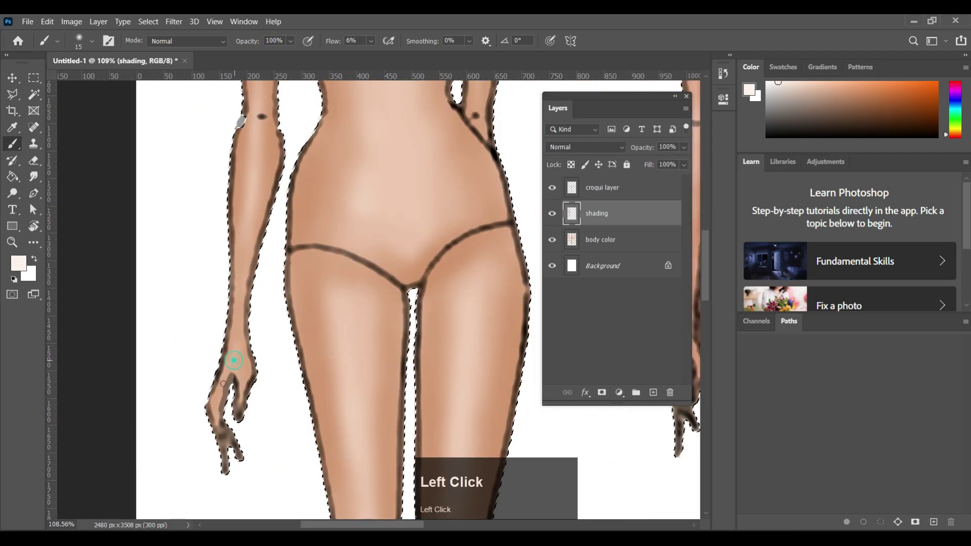
Step: Clear the selection around the figures and fit the whole page on screen
scroll(232, 361, "down", 5)
scroll(259, 289, "up", 3)
scroll(367, 266, "down", 4)
scroll(367, 265, "down", 3)
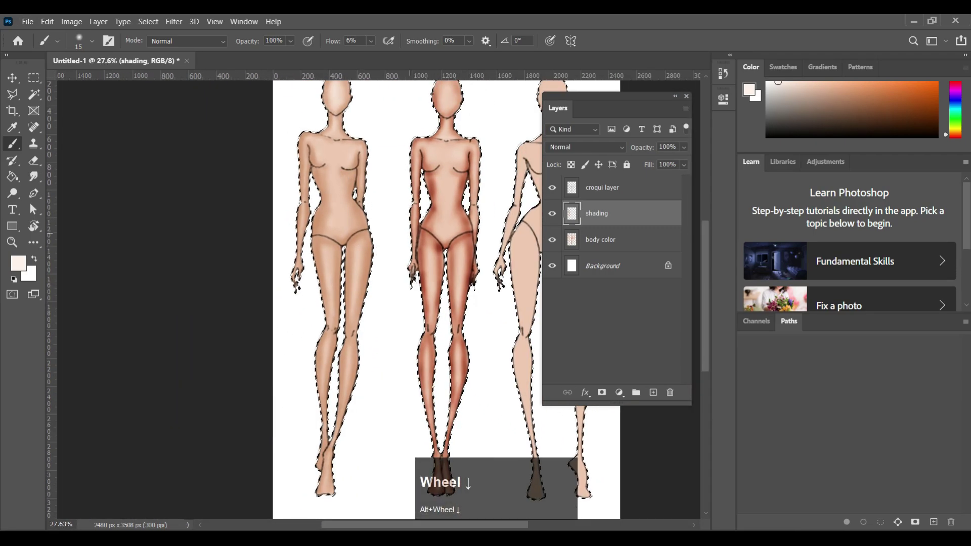
key("ctrl+d")
scroll(445, 255, "down", 1)
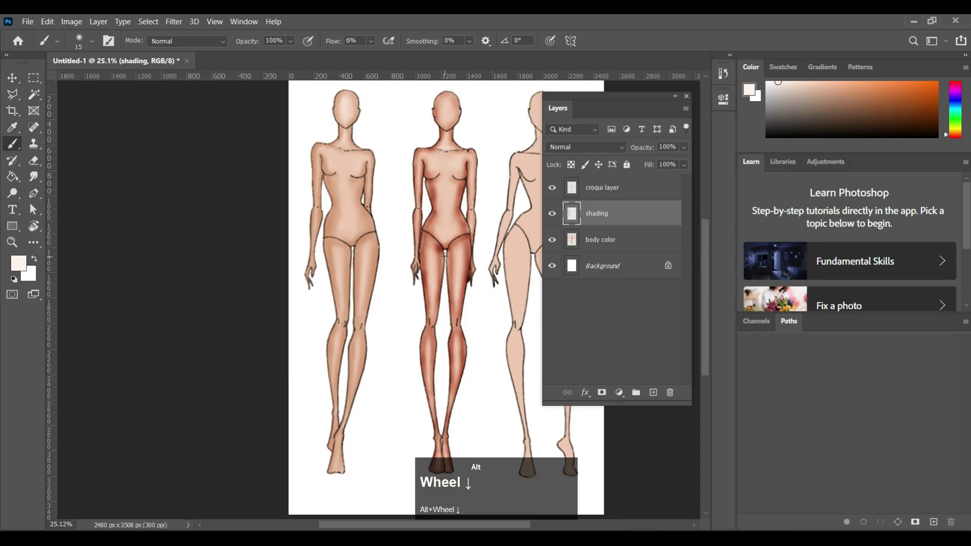
scroll(420, 260, "right", 3)
scroll(399, 267, "up", 1)
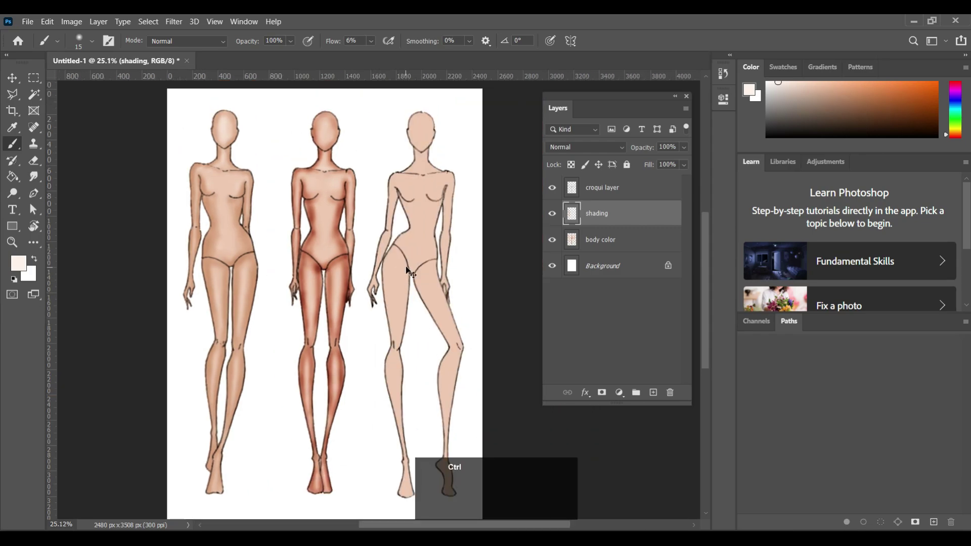
key("ctrl+0")
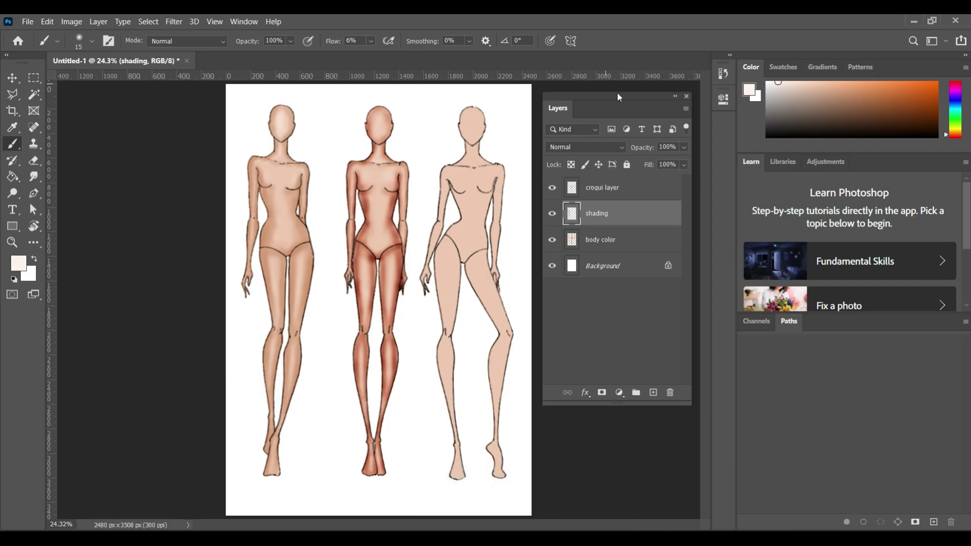
Step: Dock the floating Layers panel with the other panels and collapse them all to icons
left_click_drag(619, 97, 919, 262)
left_click(966, 56)
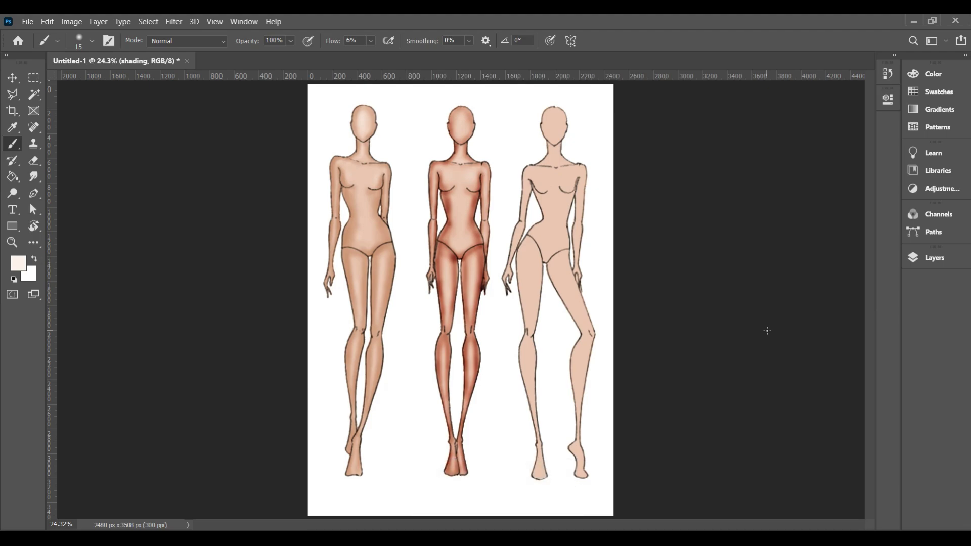